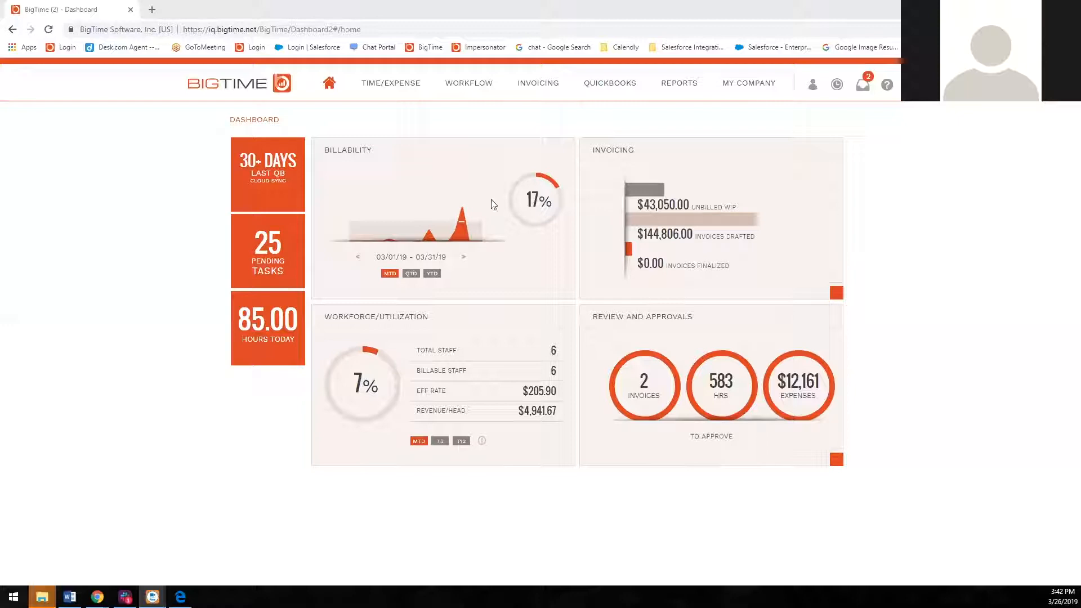
Open the task editor for the client AWC Consulting from the company's client list.
left_click(752, 101)
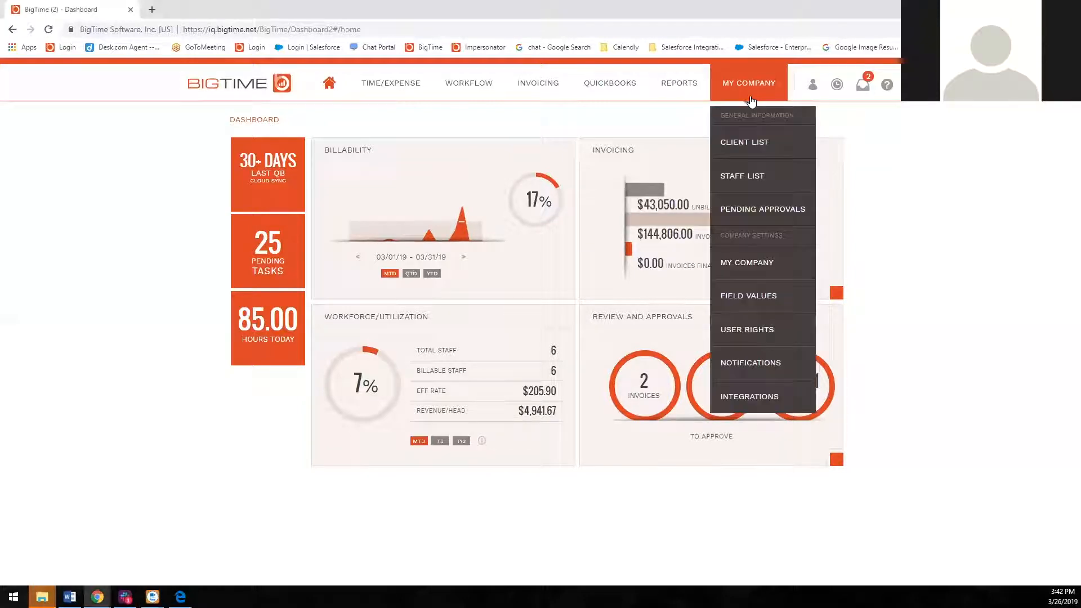
left_click(742, 141)
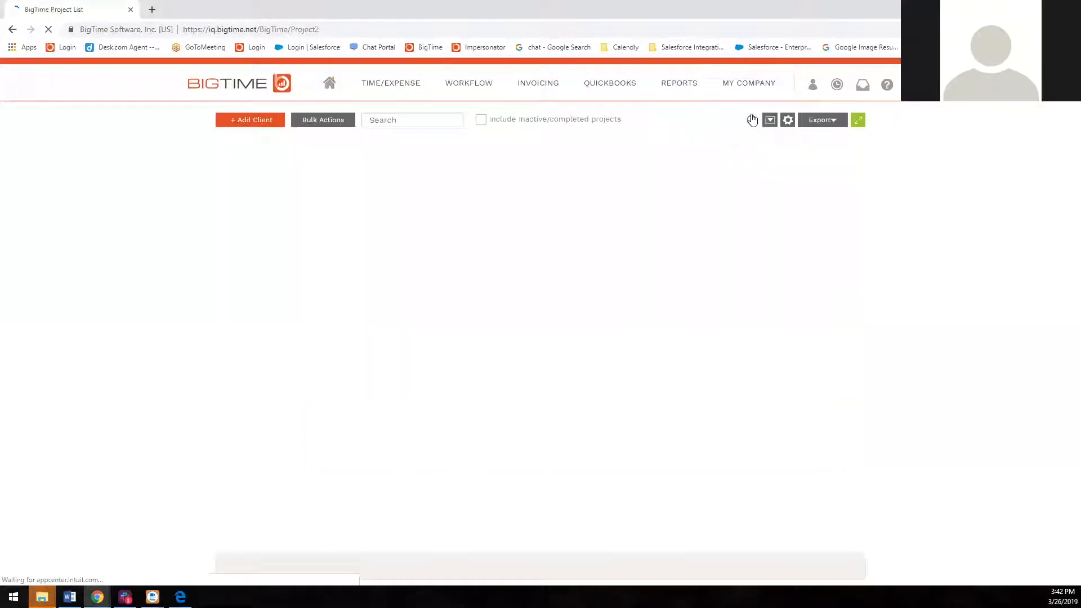
left_click(751, 91)
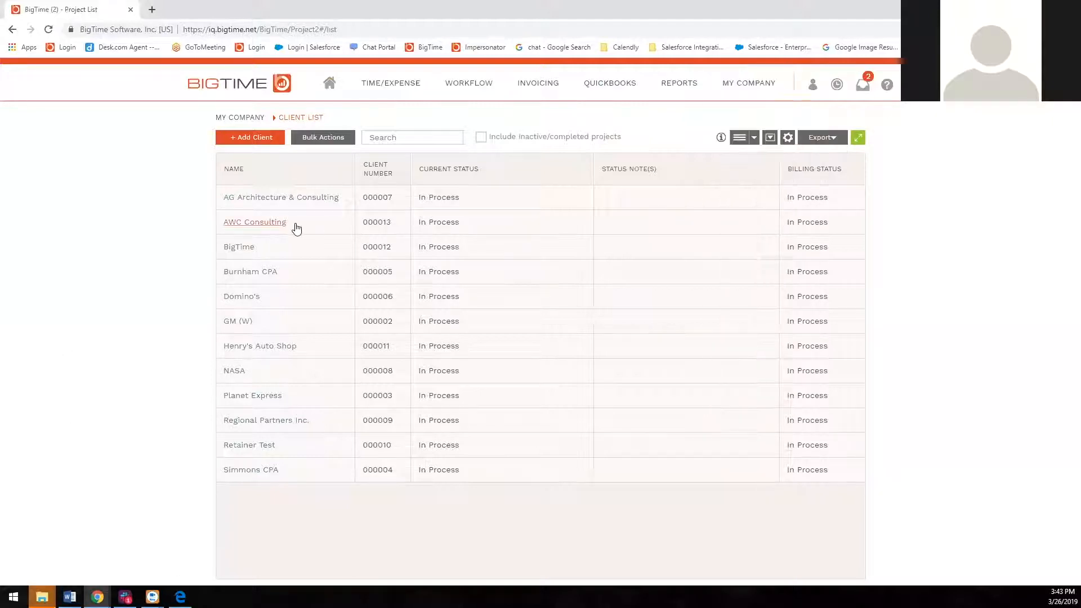
left_click(274, 228)
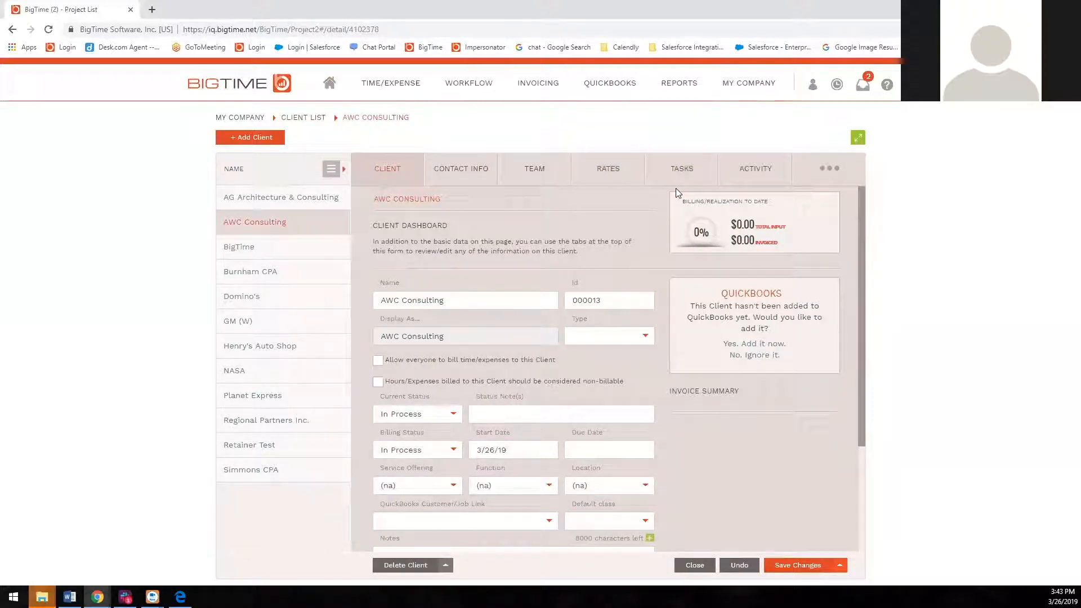
left_click(693, 180)
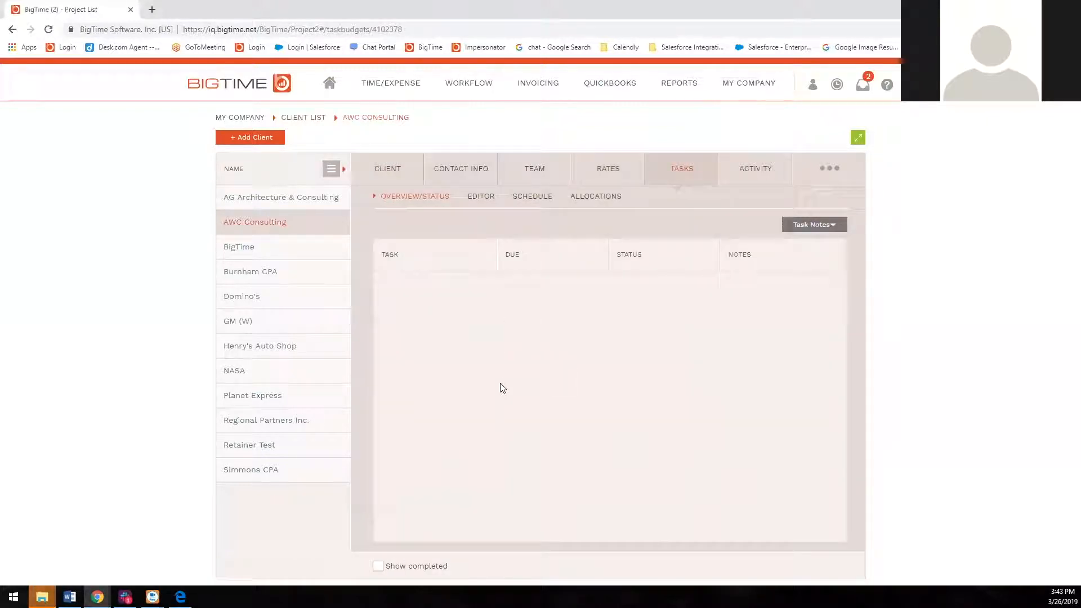
left_click(477, 203)
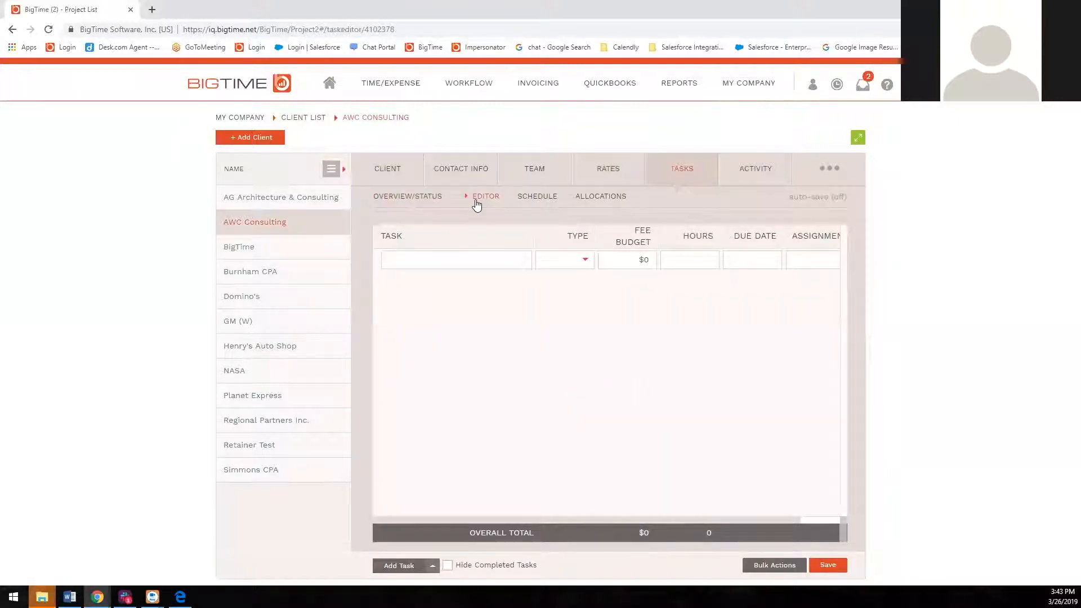
left_click(404, 260)
left_click(577, 298)
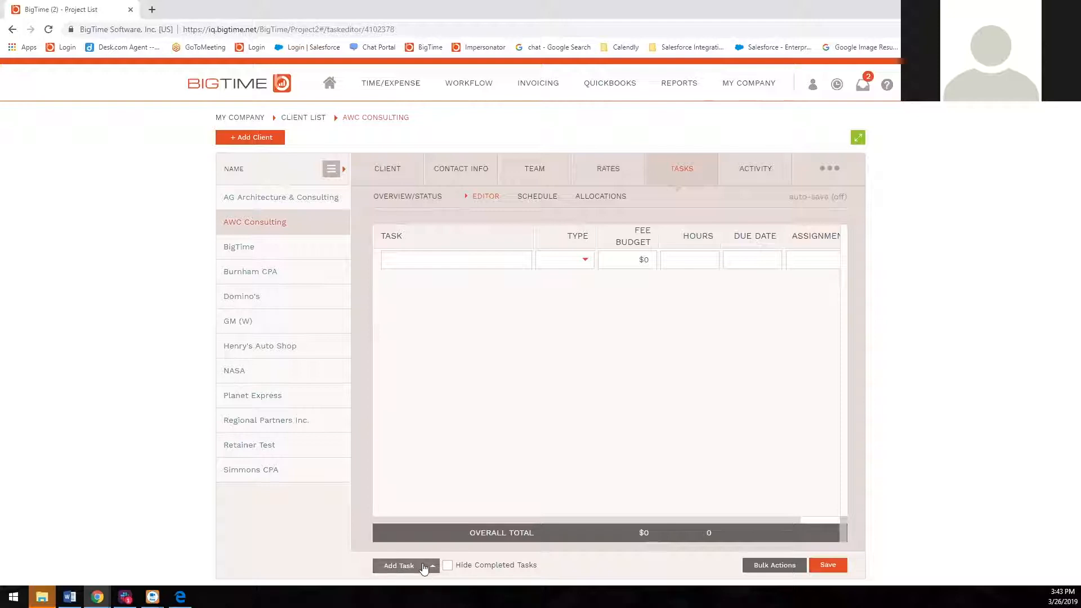
Start a new task named Consulting and check the available task types.
left_click(407, 566)
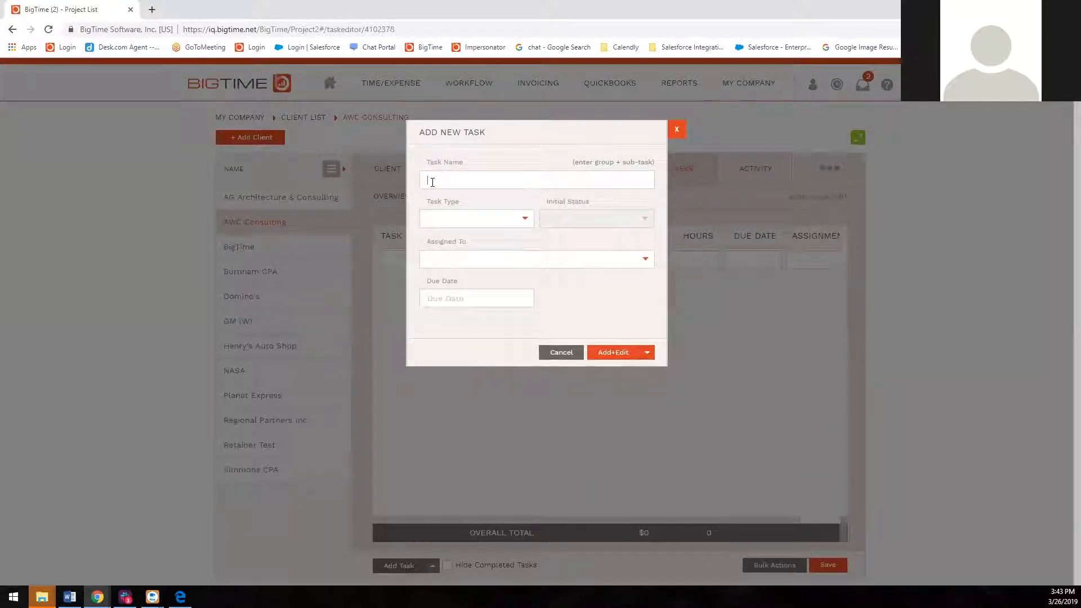
type("Consulting")
left_click(531, 228)
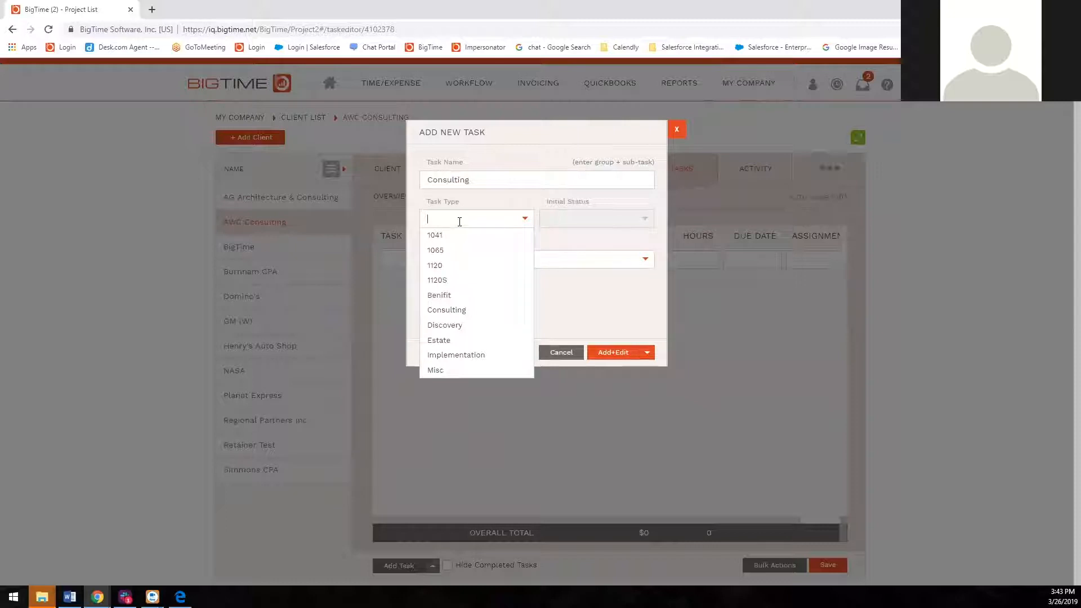
left_click_drag(468, 186, 427, 209)
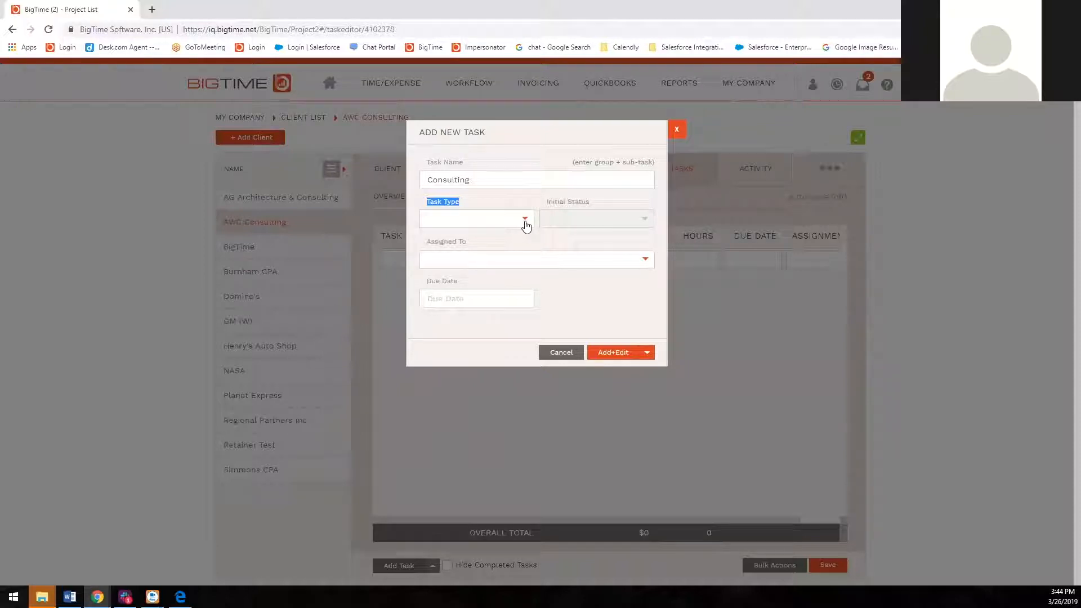
Assign the new task to a staff member with due date 3/26/19, and add it with its details opened for editing.
left_click(645, 258)
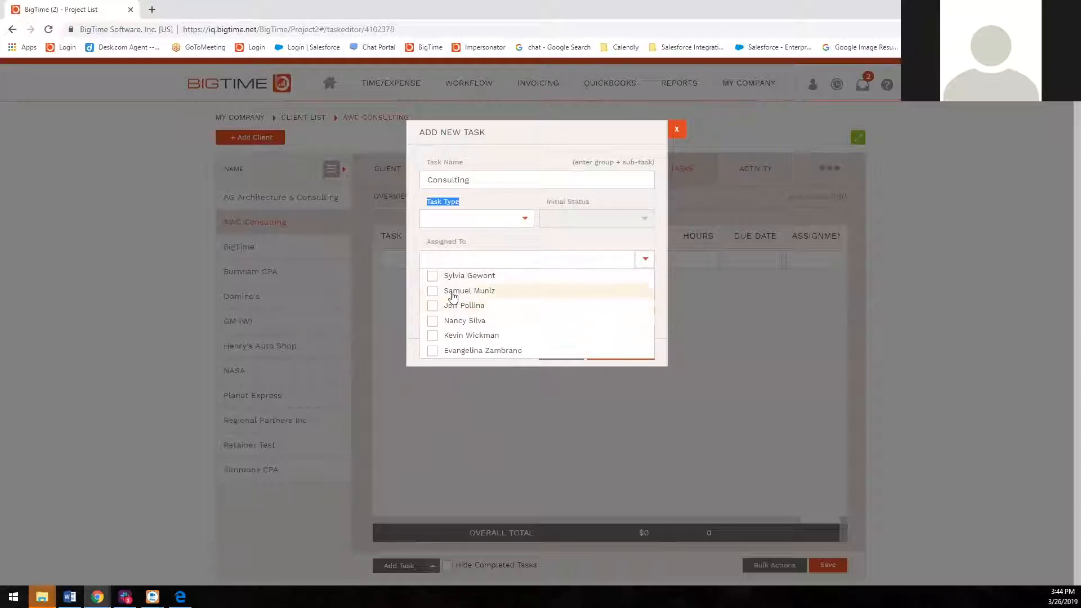
left_click(432, 308)
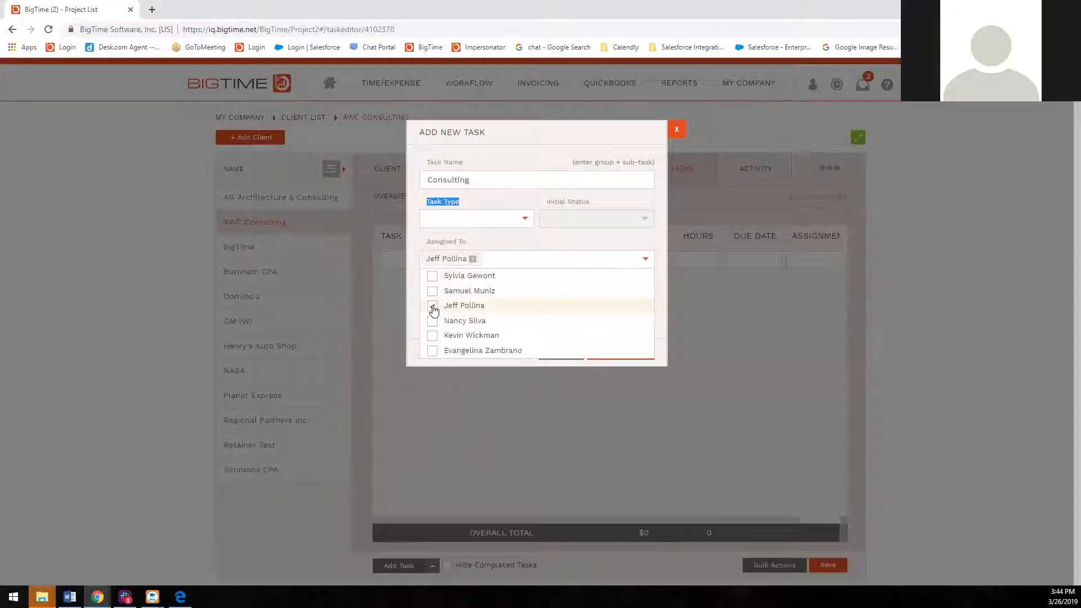
left_click(497, 243)
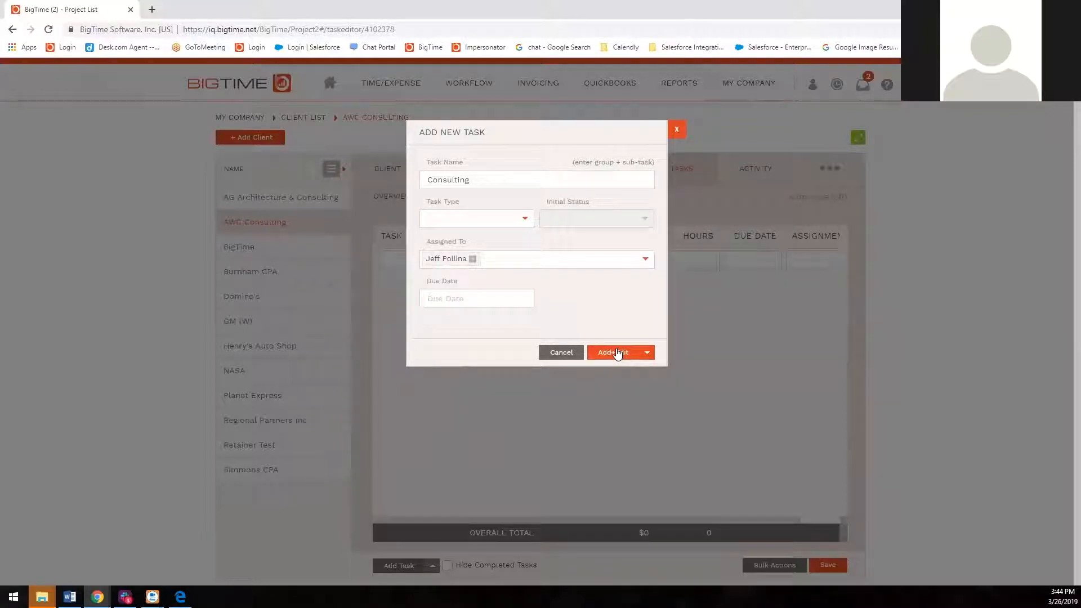
left_click(481, 300)
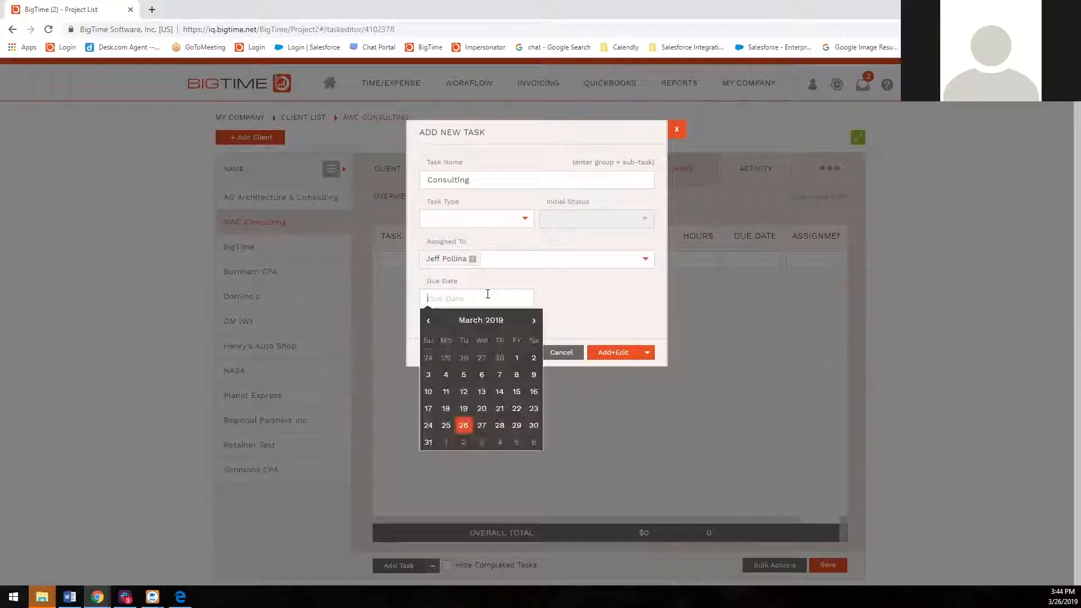
left_click(464, 426)
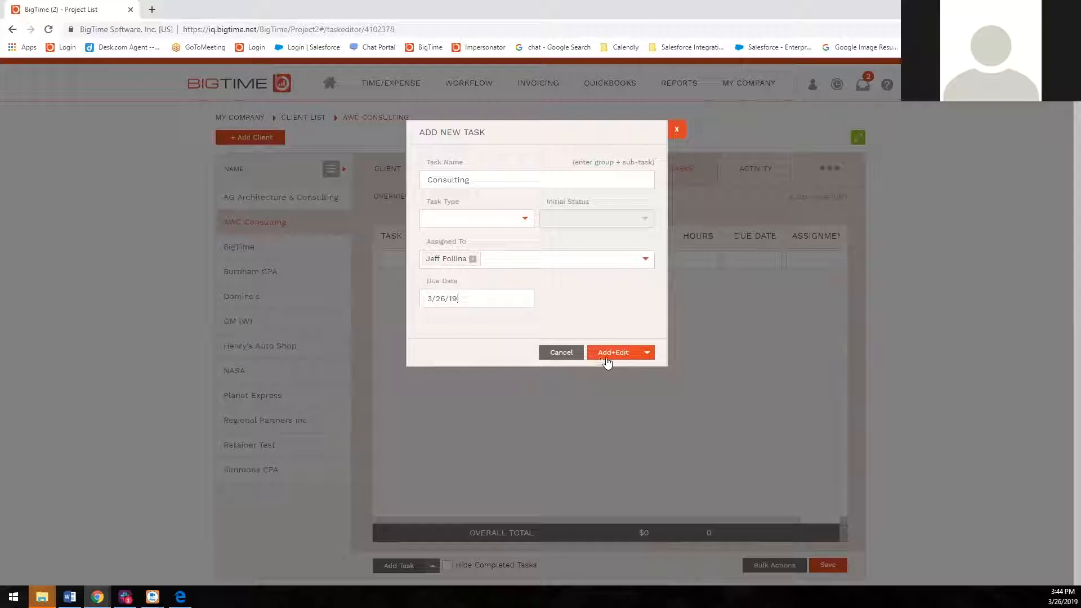
left_click(649, 357)
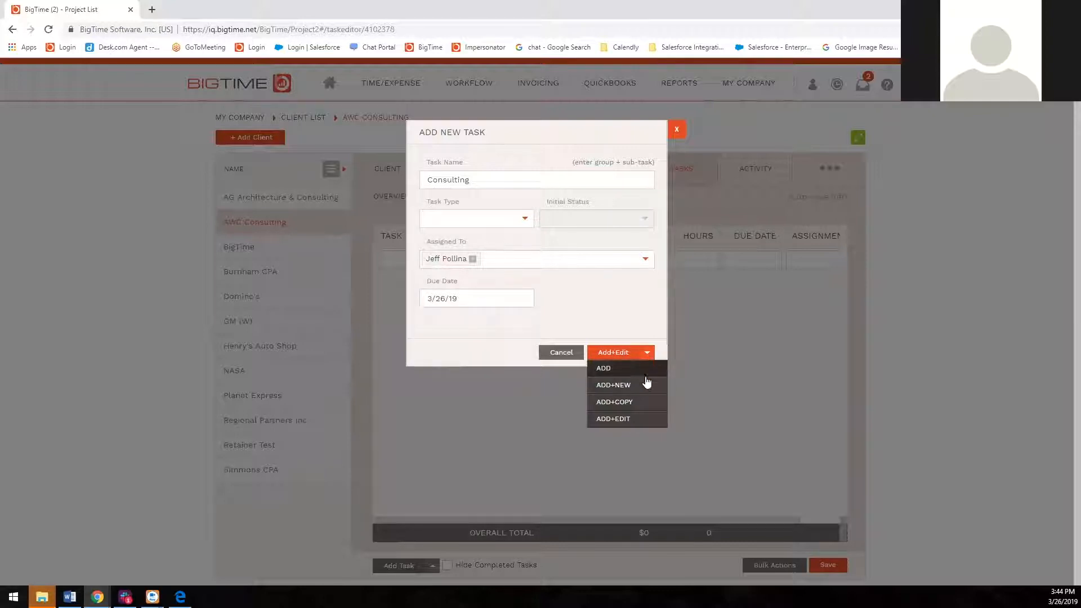
left_click(642, 420)
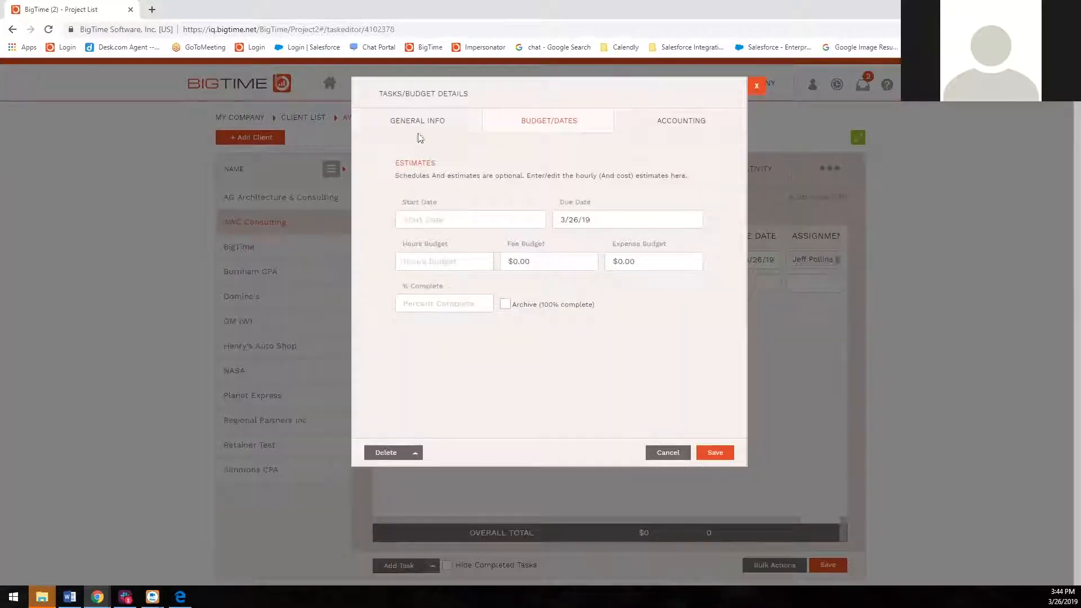
Set the task's type to Consulting in its general information and view the current status options.
left_click(416, 123)
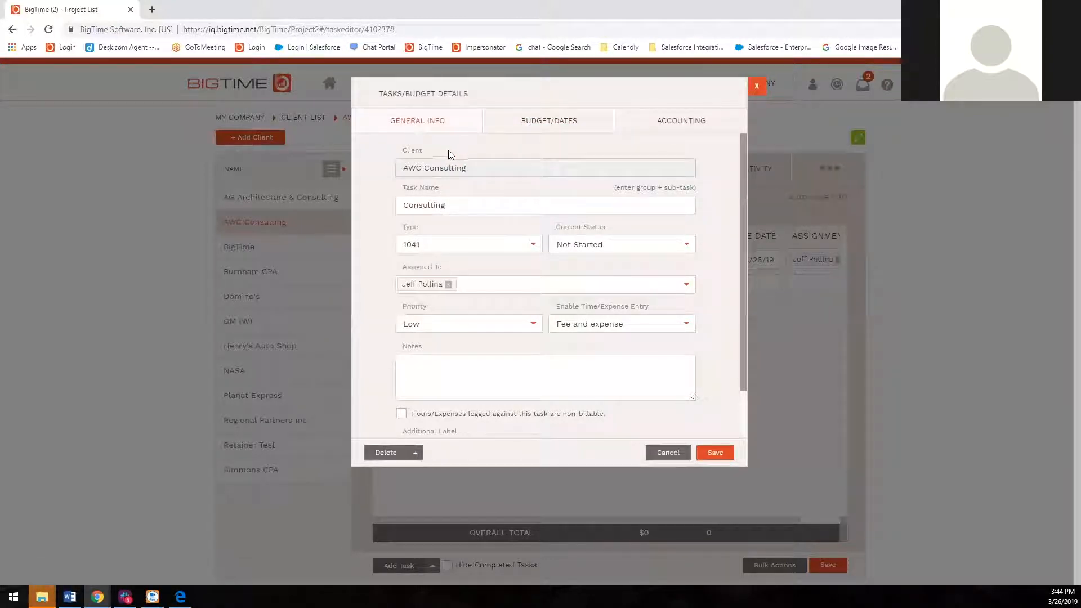
left_click(528, 251)
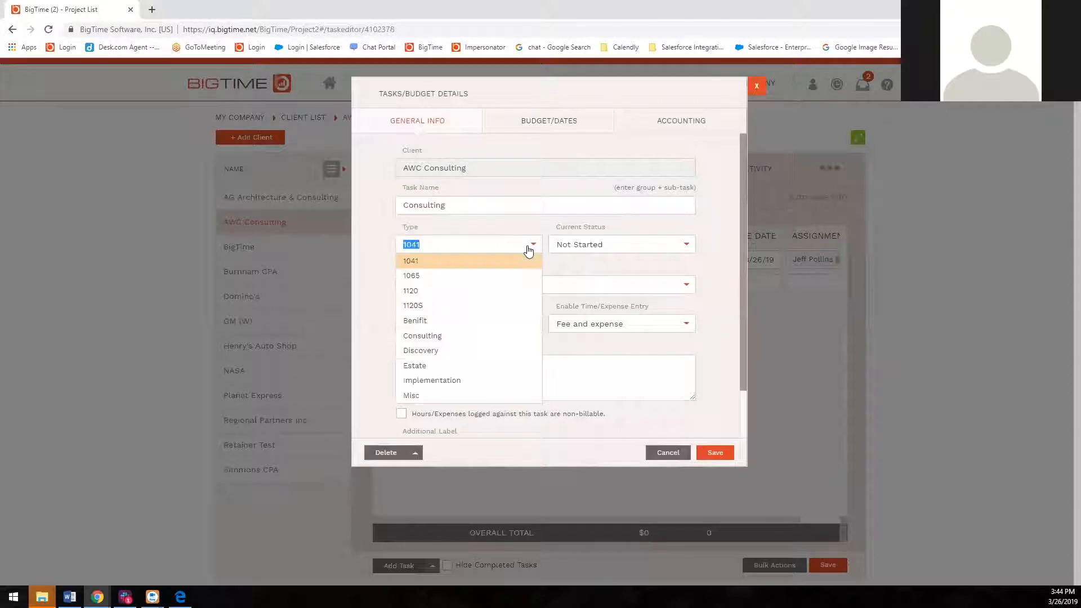
left_click(442, 336)
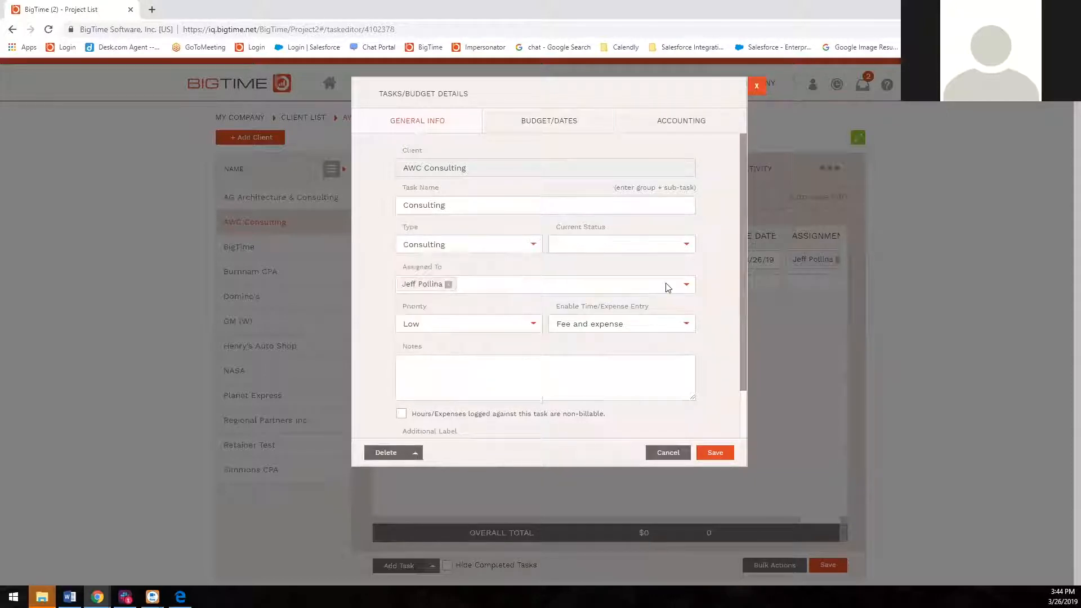
left_click(690, 250)
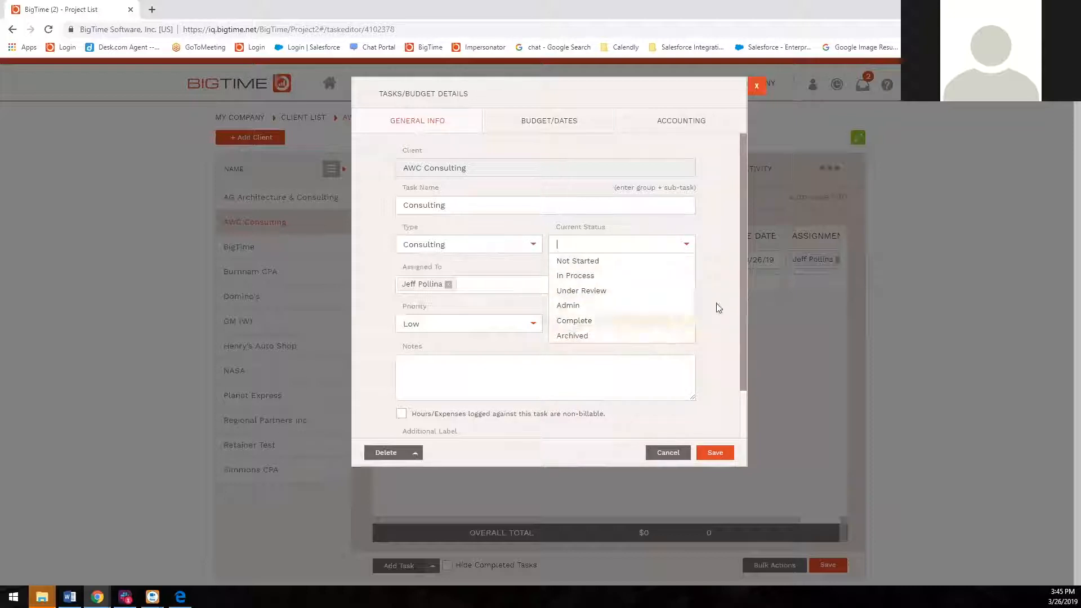
left_click(728, 286)
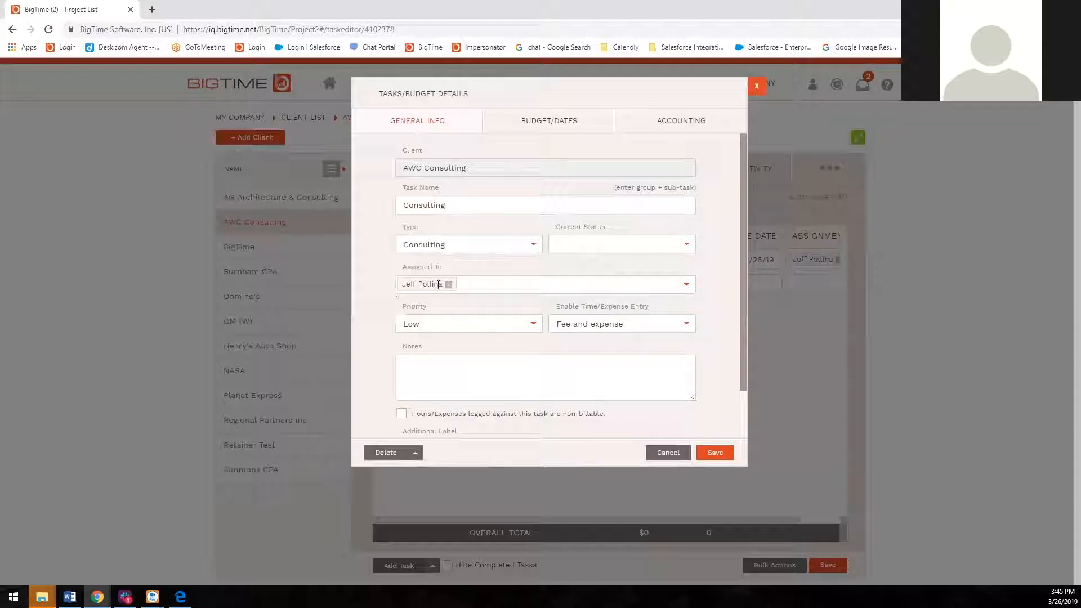
Clear the task's priority and its time/expense entry setting.
left_click(529, 323)
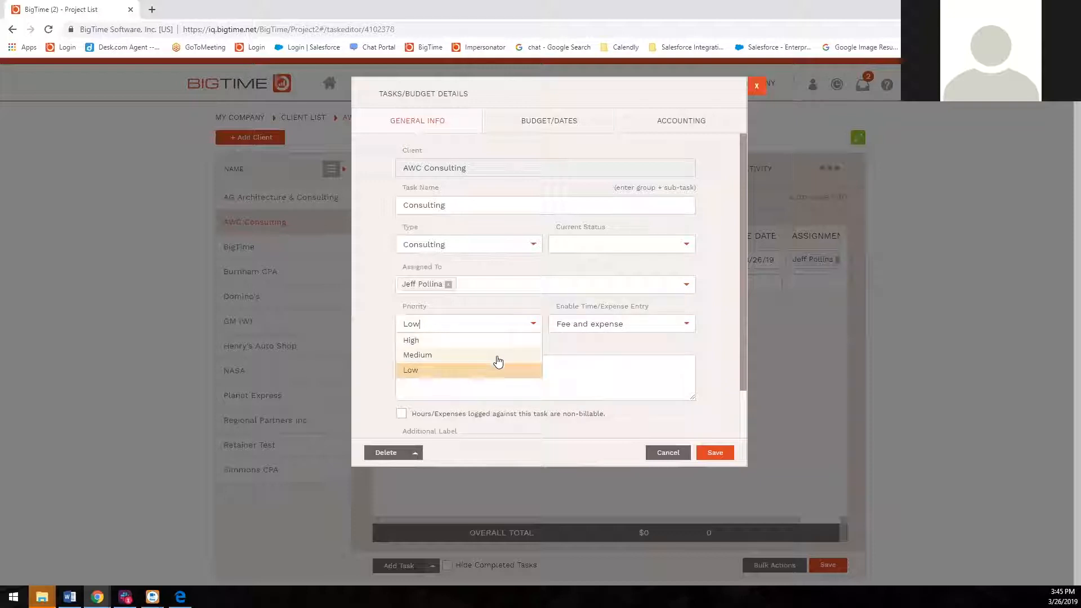
key("BackSpace")
key("BackSpace")
key("BackSpace")
left_click(590, 353)
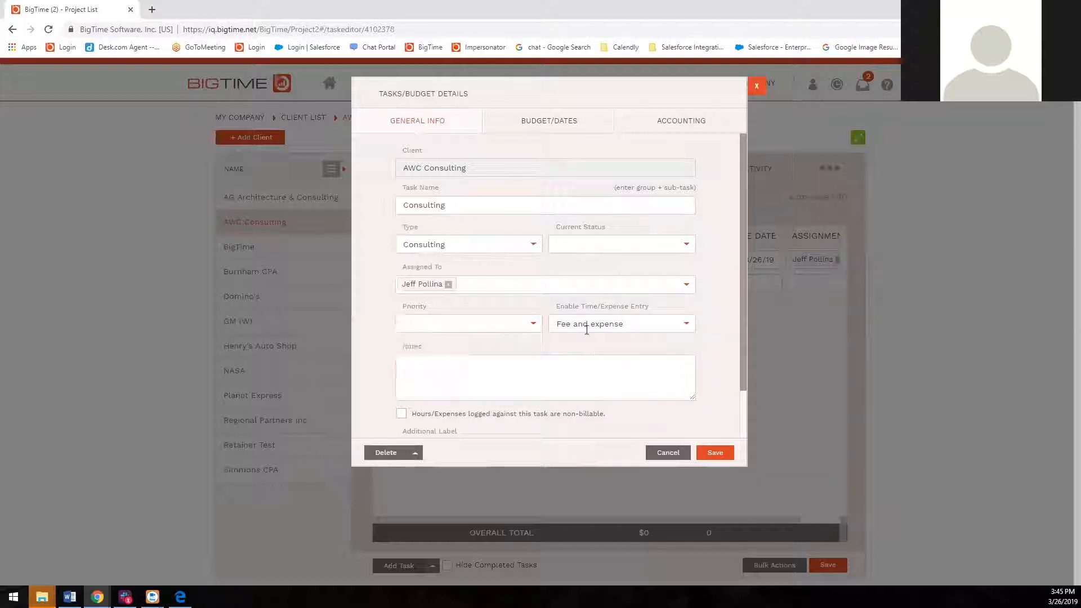
left_click(687, 325)
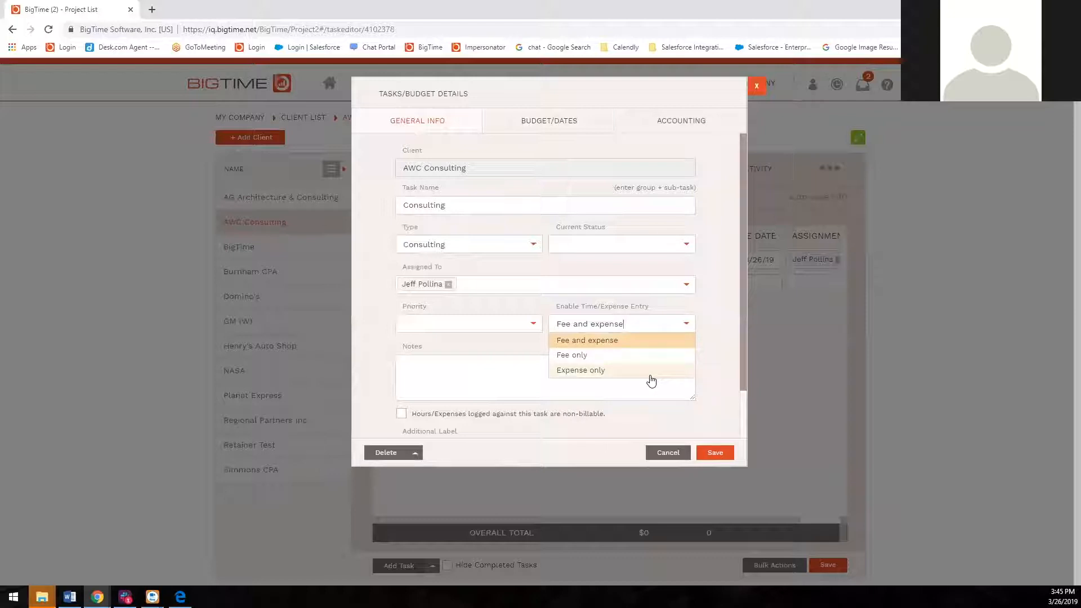
left_click(721, 362)
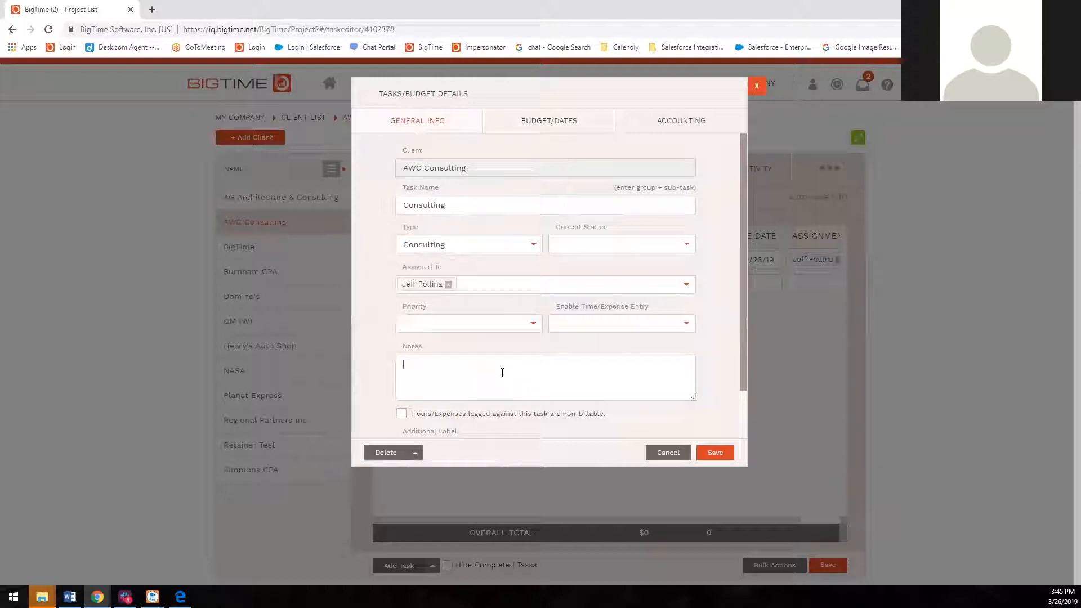
Try the option that makes hours and expenses logged against the task non-billable, and switch it back off.
scroll(505, 369, "down", 1)
scroll(507, 366, "up", 1)
left_click_drag(606, 420, 408, 413)
left_click(640, 419)
left_click(401, 414)
left_click(401, 414)
Open the task's custom fields for editing and locate the Additional Label field.
scroll(525, 340, "down", 1)
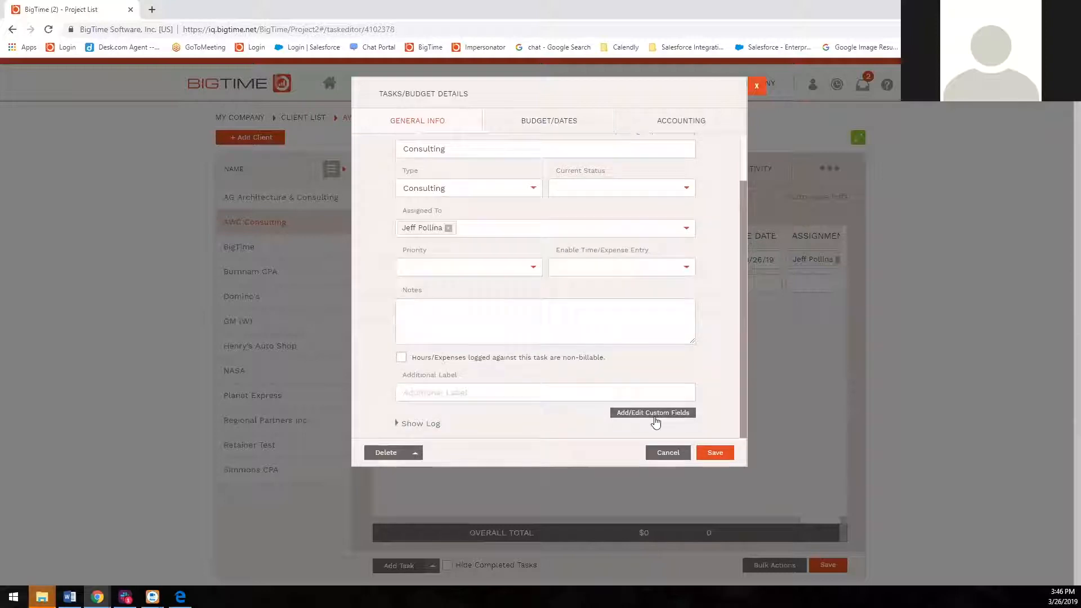
triple_click(461, 377)
left_click(507, 398)
left_click(627, 412)
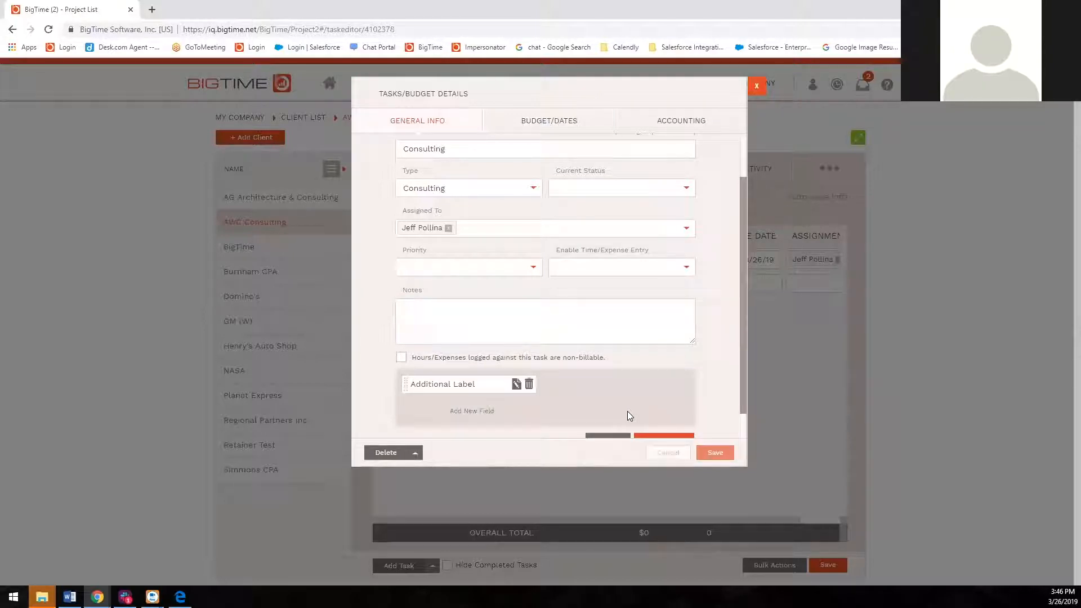
scroll(581, 419, "down", 1)
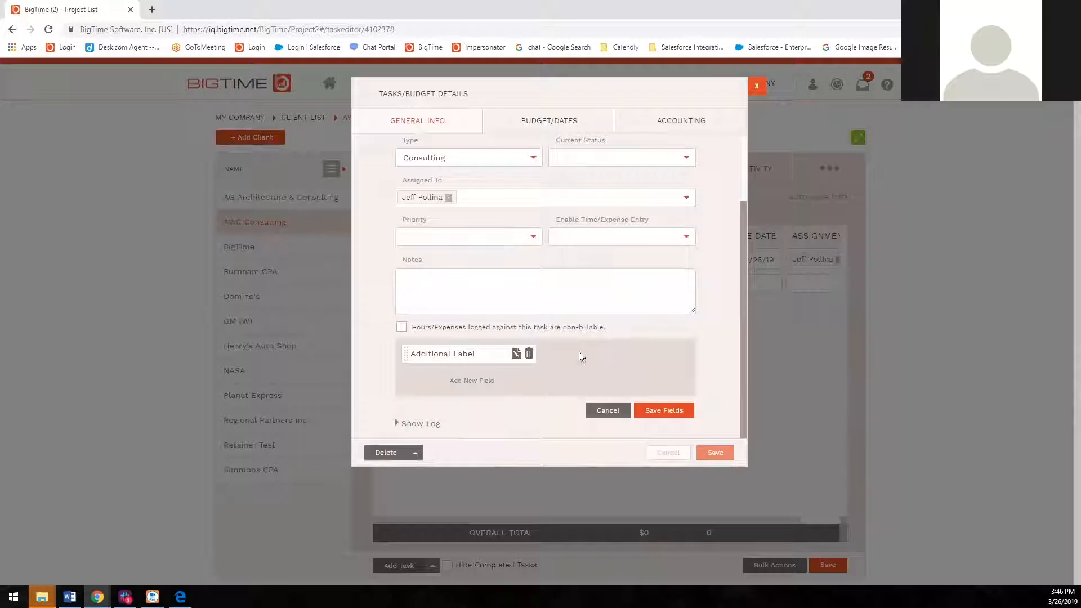
left_click_drag(493, 355, 388, 356)
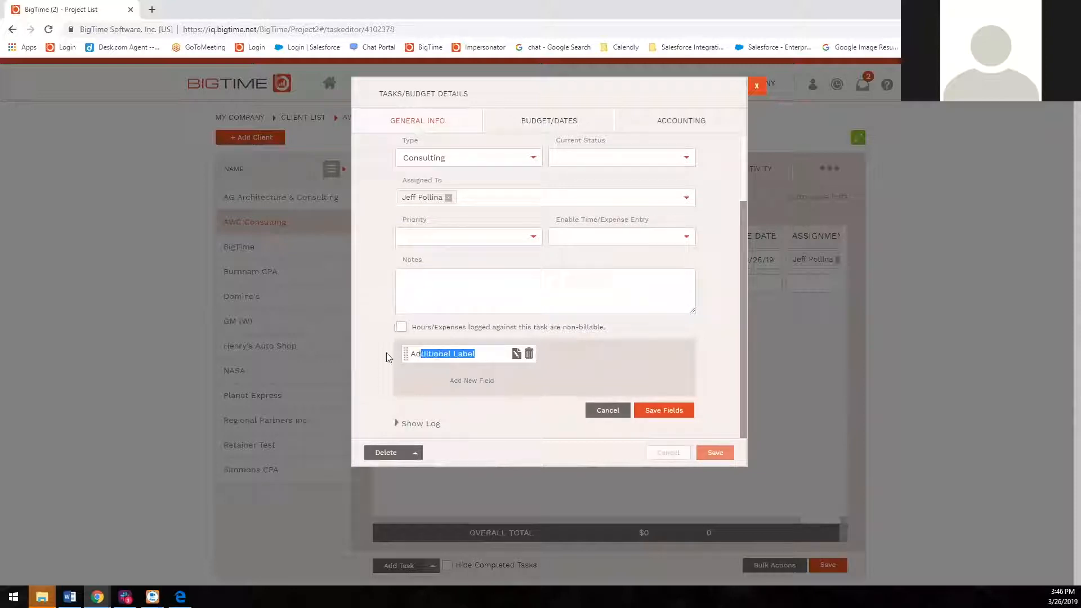
Examine the field type options of the Additional Label custom field, and save the custom fields.
left_click(517, 354)
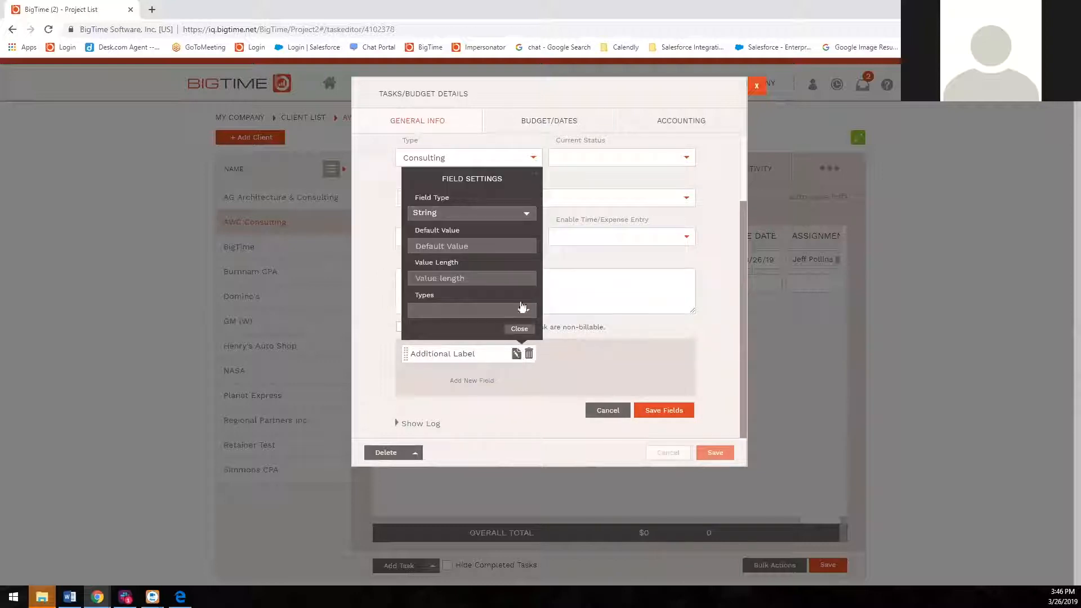
left_click(527, 215)
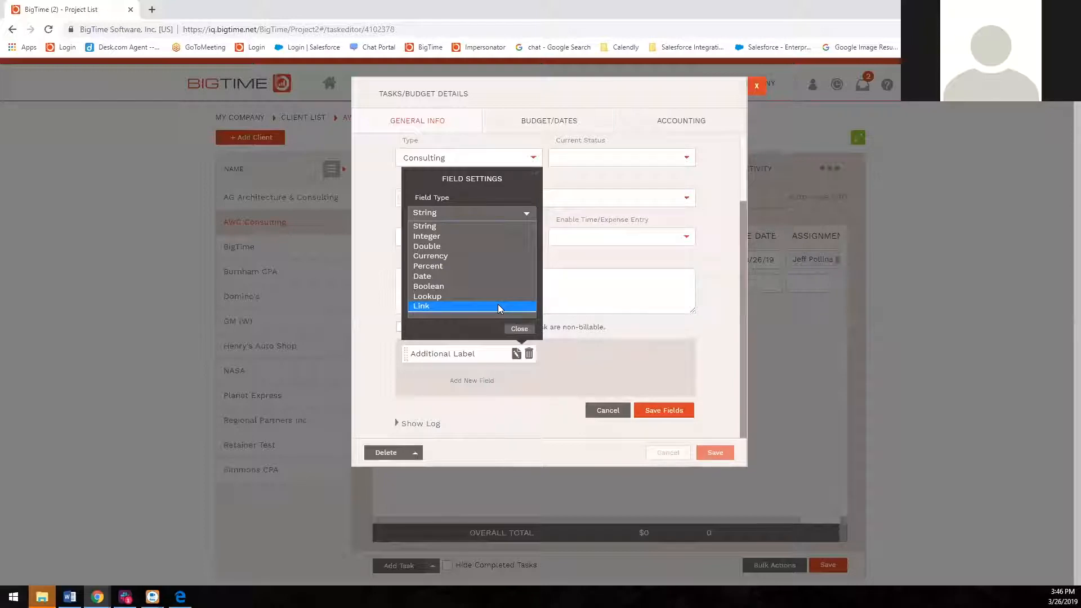
left_click(517, 331)
left_click(519, 329)
left_click(662, 414)
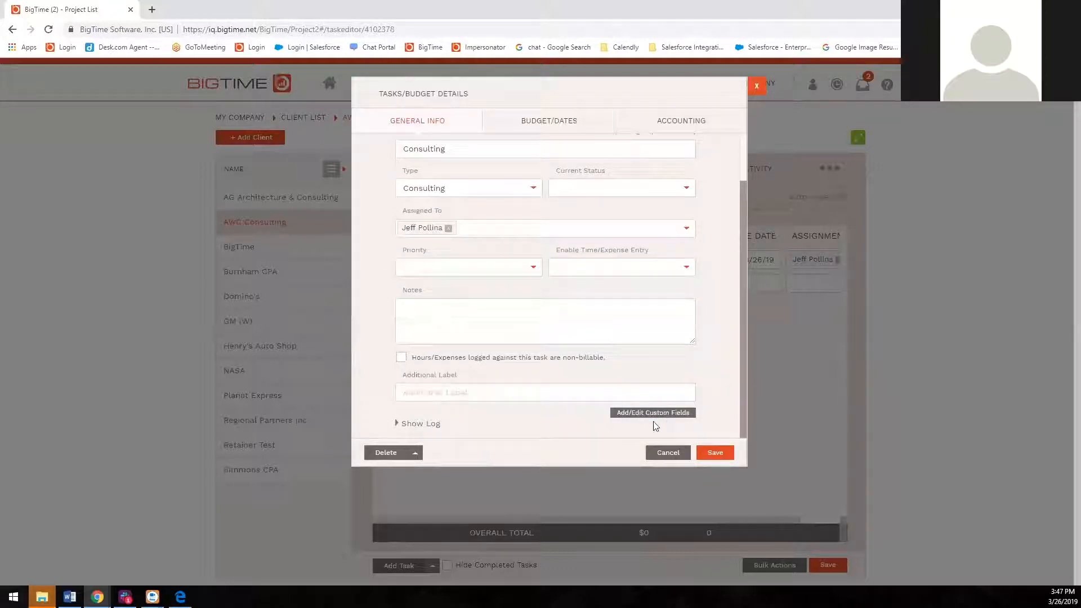
Expand the task's log and highlight its creation entry.
left_click(397, 423)
left_click_drag(541, 426, 398, 428)
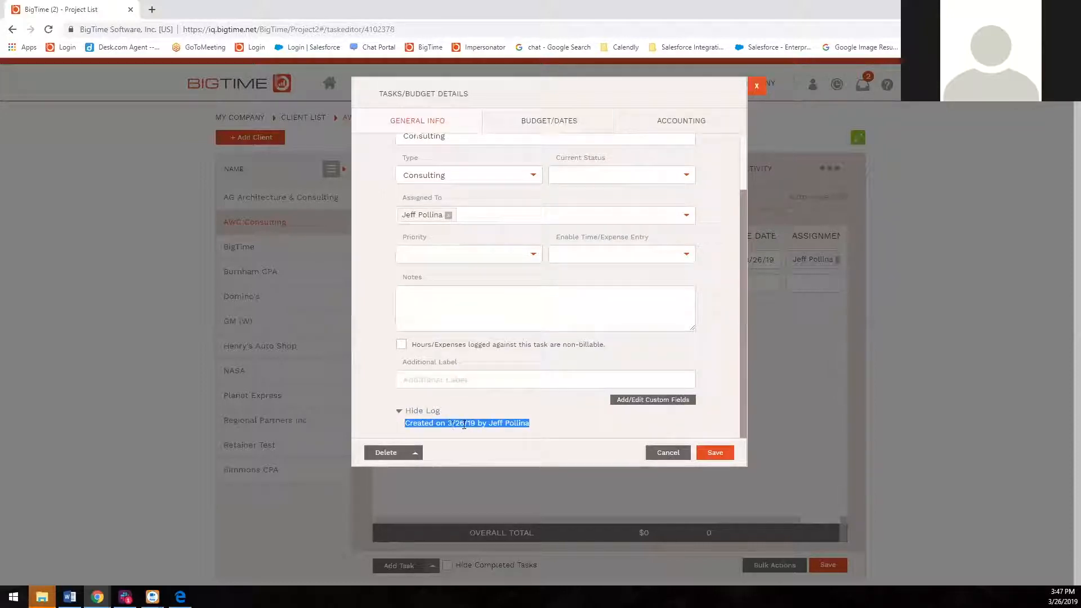
left_click(543, 431)
left_click_drag(543, 430, 405, 423)
Set the Consulting task's start date to 3/27/19 and its due date to 4/2/19.
left_click(546, 125)
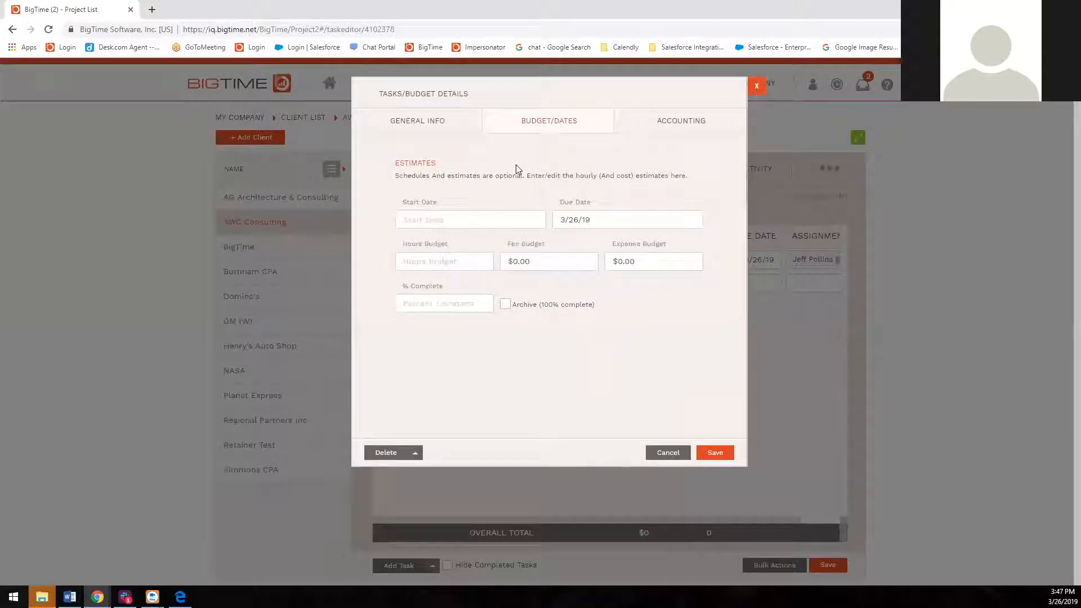
left_click(452, 222)
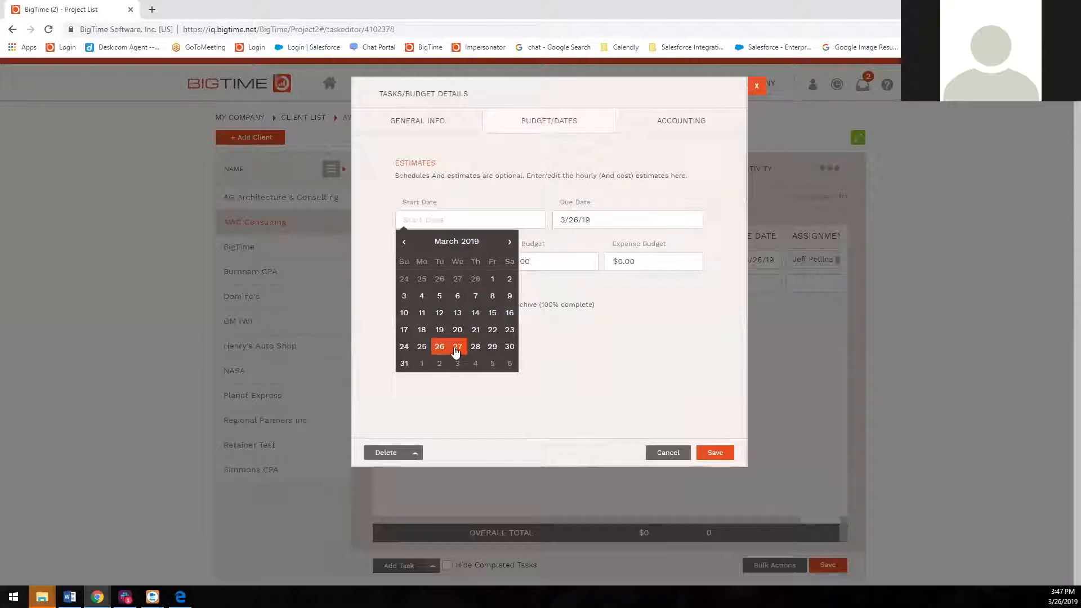
left_click(458, 346)
left_click(579, 222)
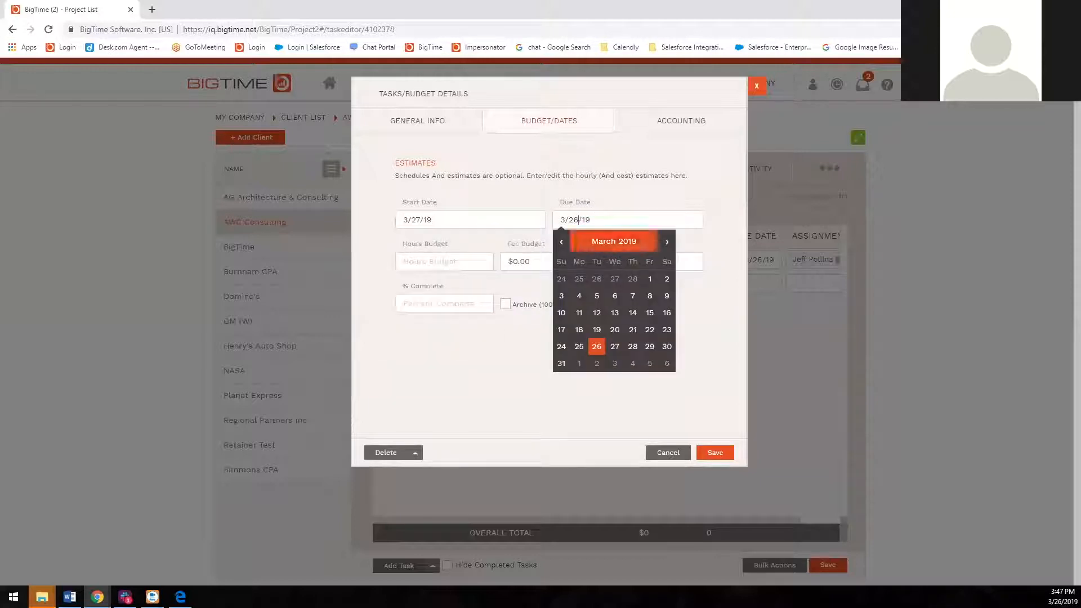
left_click(597, 365)
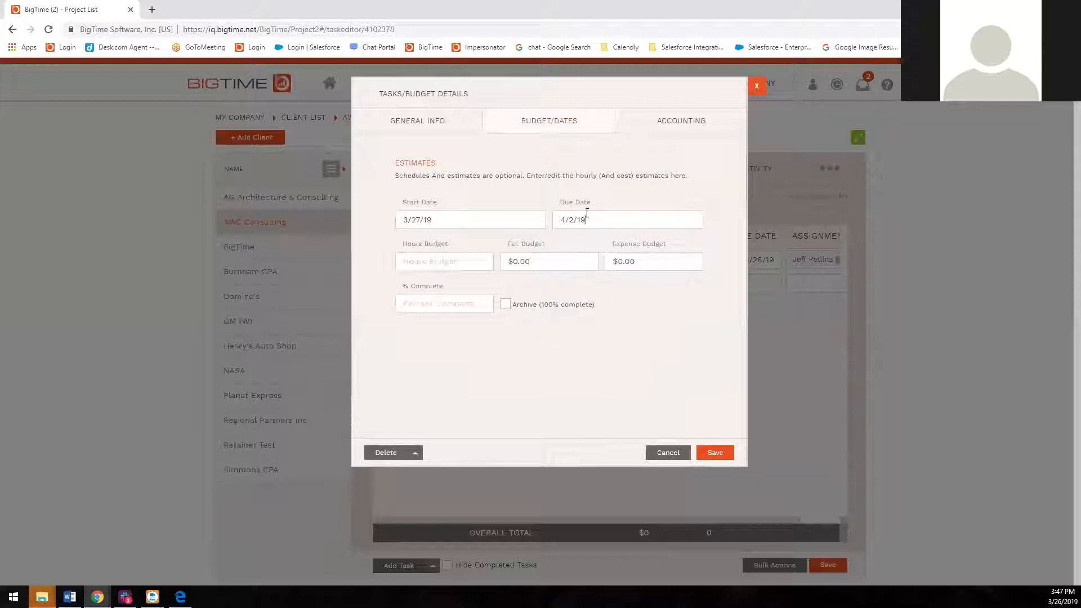
Give the Consulting task an hours budget of 48 and a fee budget of $5,000.
left_click(421, 267)
type("48")
left_click(517, 263)
type("5000")
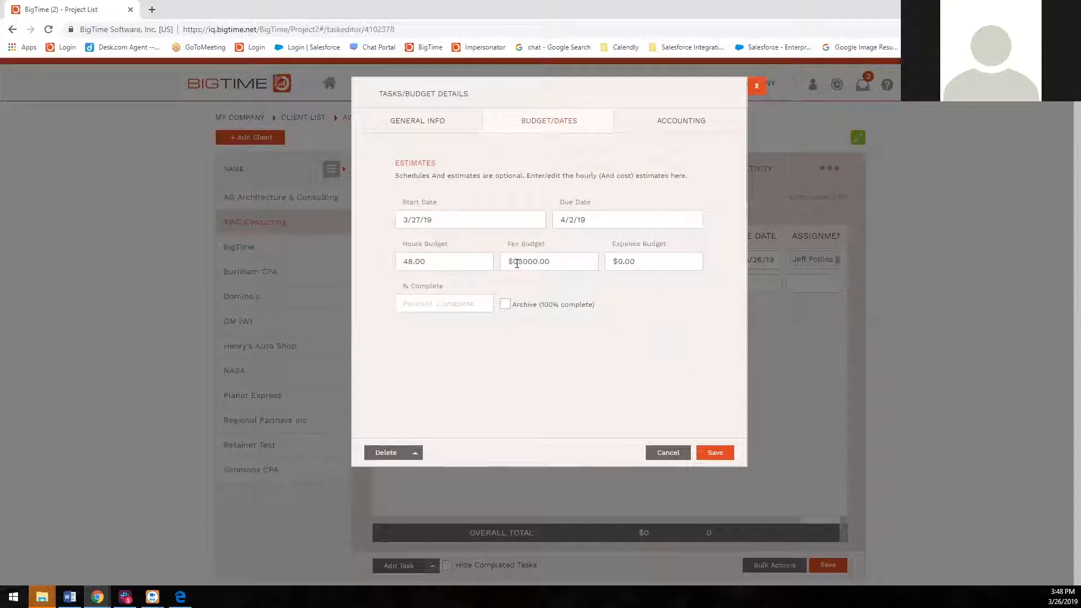
left_click(555, 286)
Try the option that archives the task as 100% complete, and switch it back off.
left_click(417, 298)
left_click(505, 309)
left_click(505, 307)
Examine the task's accounting settings for linking it to a QuickBooks service item and class item.
left_click(681, 134)
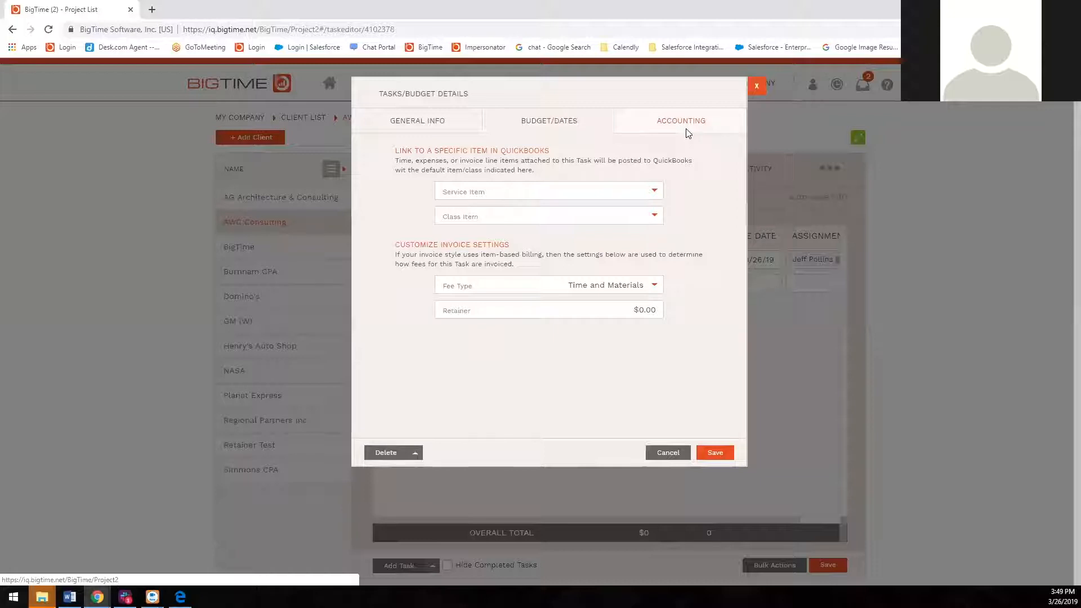
left_click(656, 198)
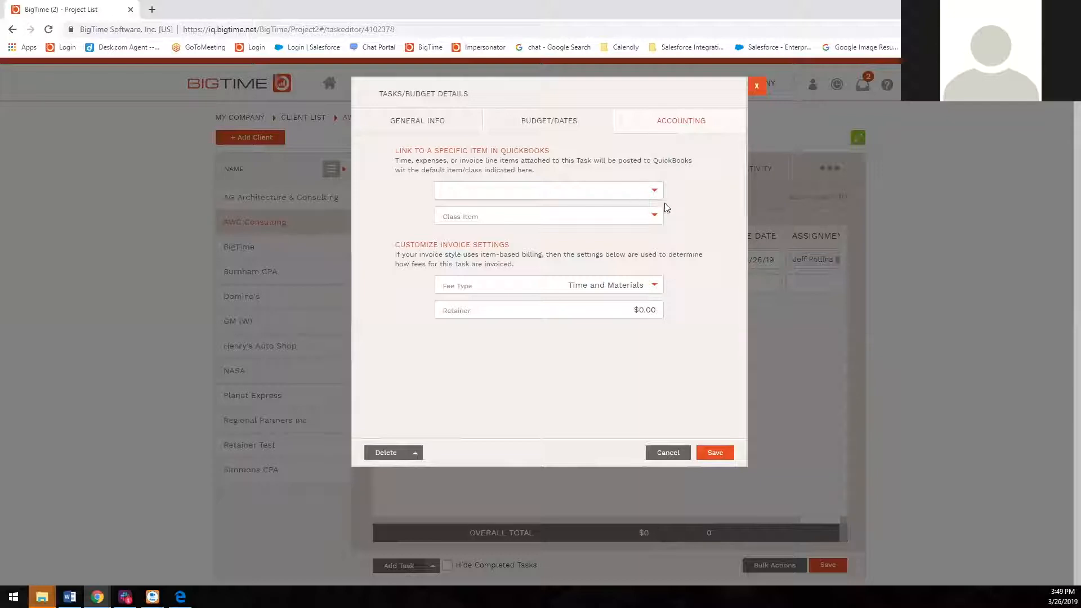
left_click(649, 219)
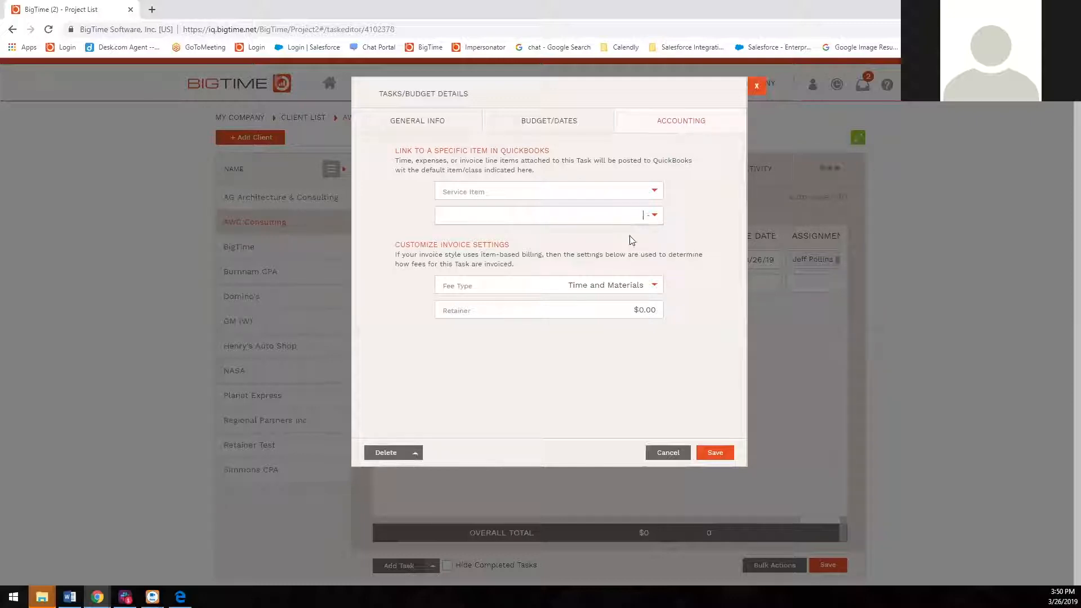
Change the task's fee type to Retainer Billing and enter a retainer of $500.
left_click(656, 286)
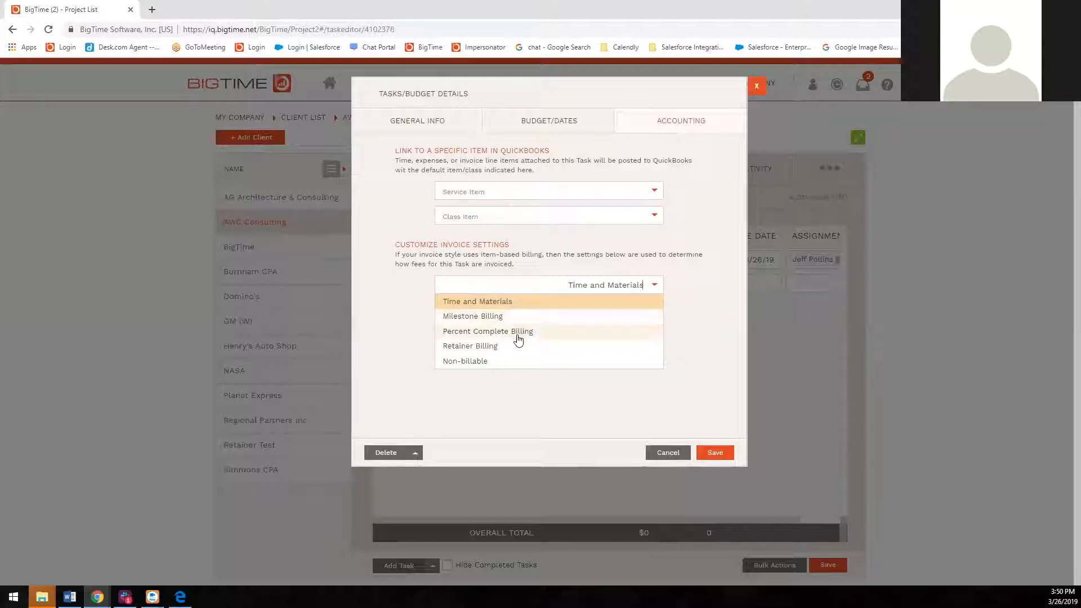
left_click(551, 347)
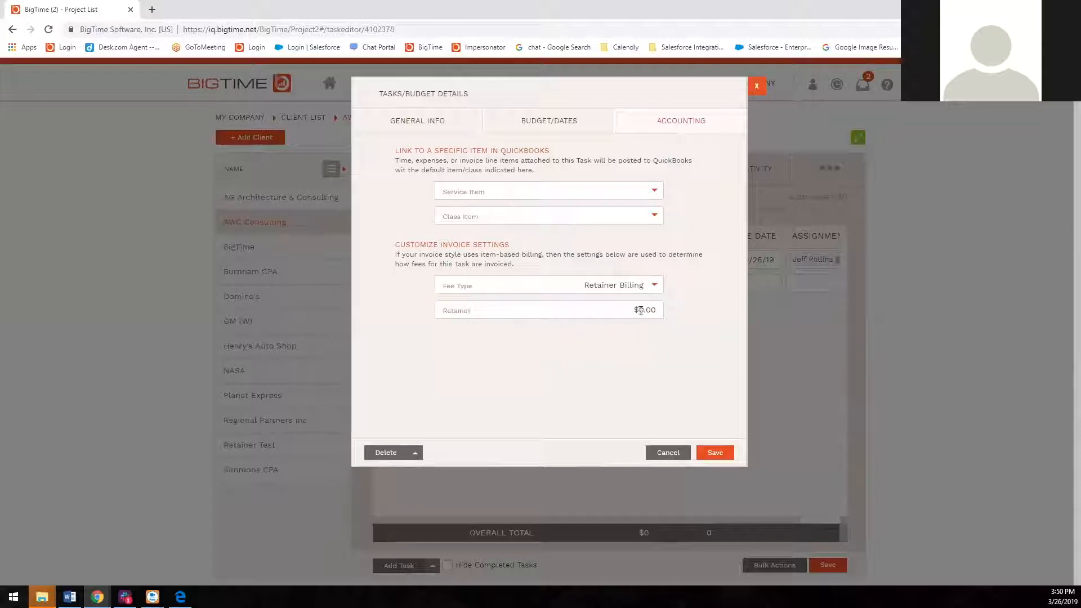
type("00")
key("BackSpace")
left_click_drag(602, 313, 725, 319)
Set the task's fee type to Non-billable and save the task details.
left_click(660, 288)
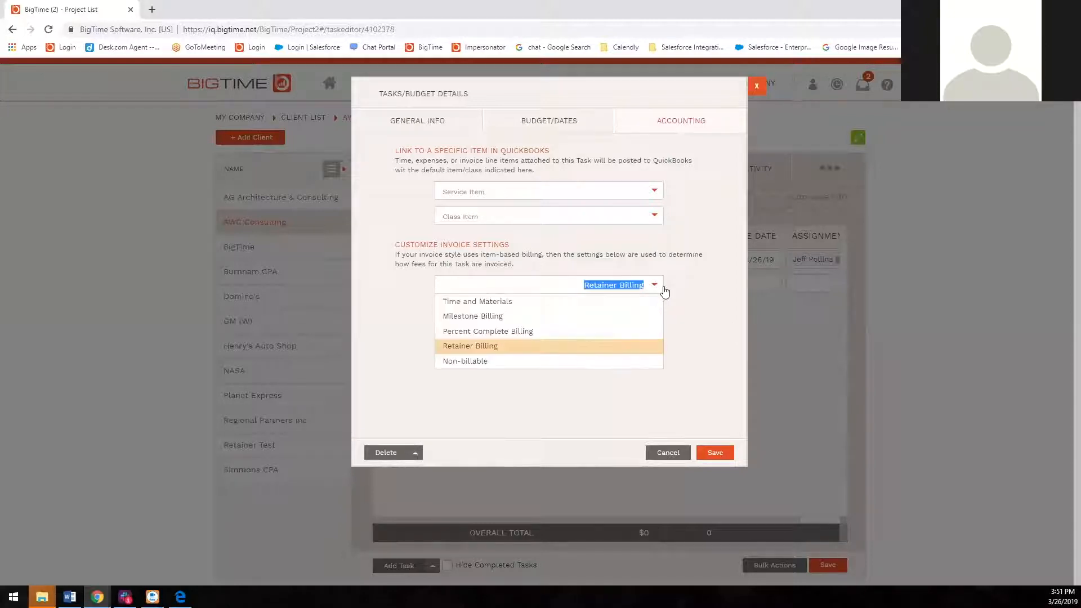
left_click(462, 363)
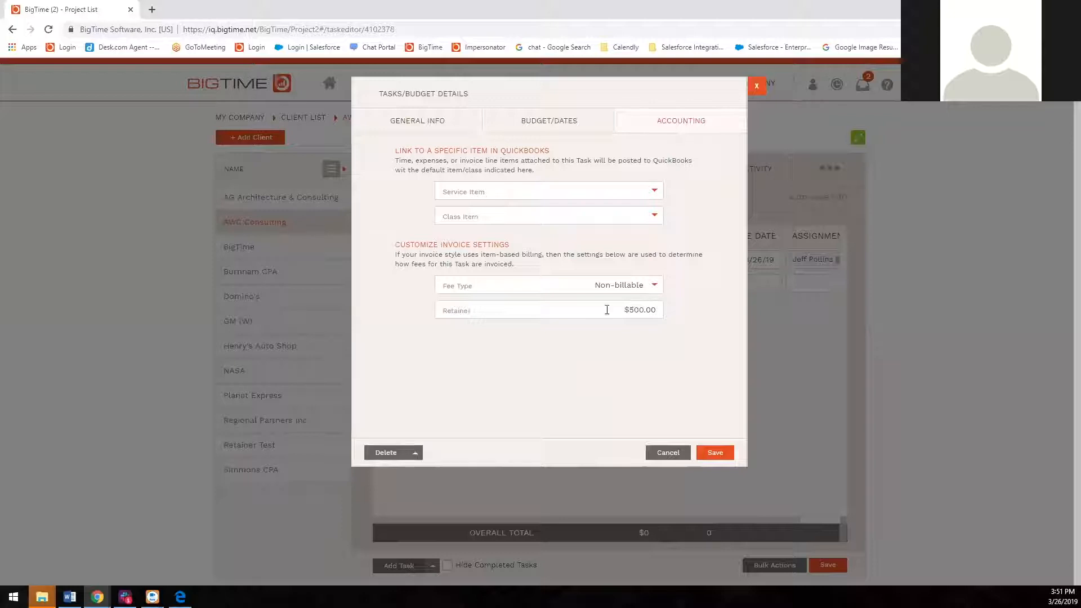
left_click(476, 121)
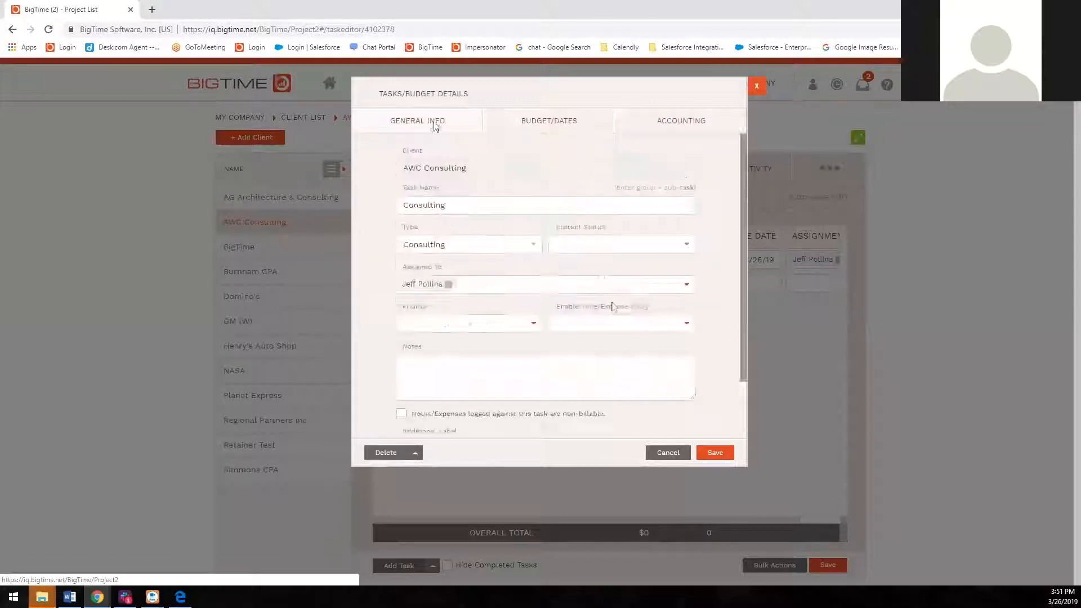
left_click(544, 122)
left_click(722, 453)
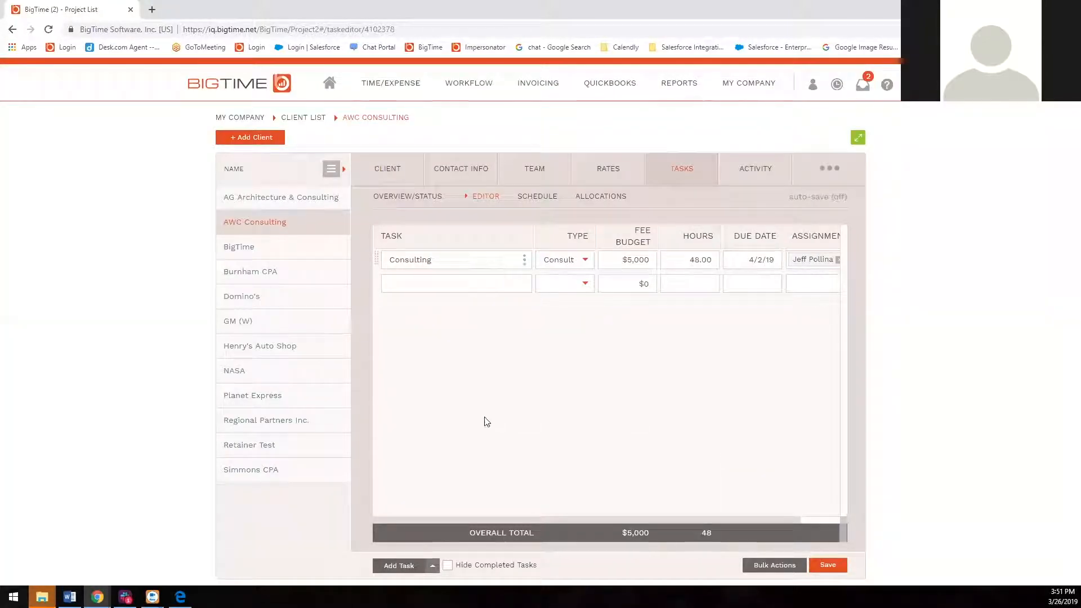
Add a second task named Example 1 to the task list and set its type to Benifit.
left_click(427, 571)
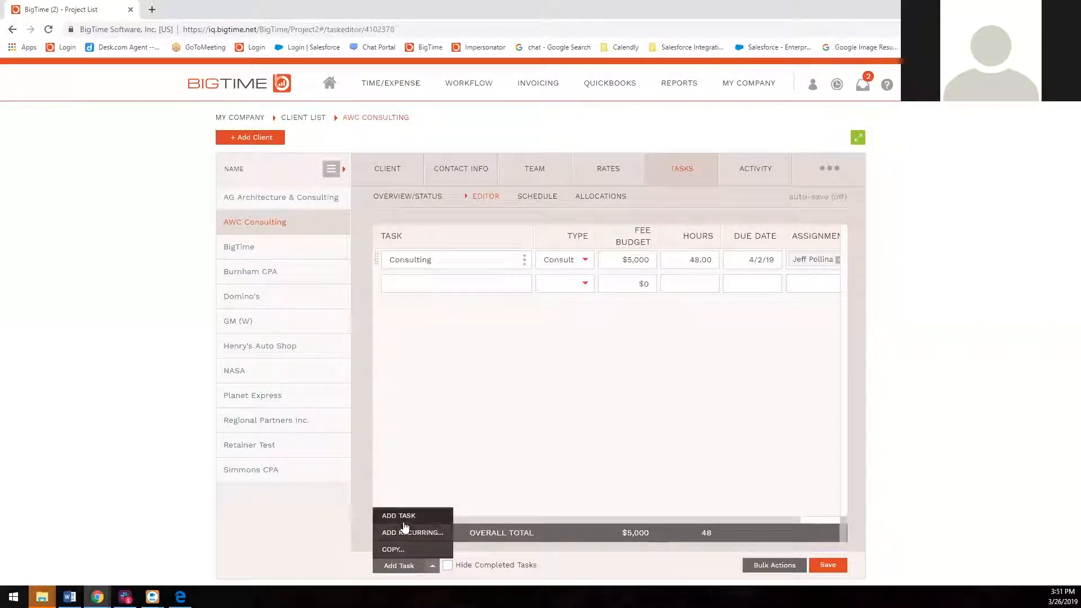
left_click(501, 417)
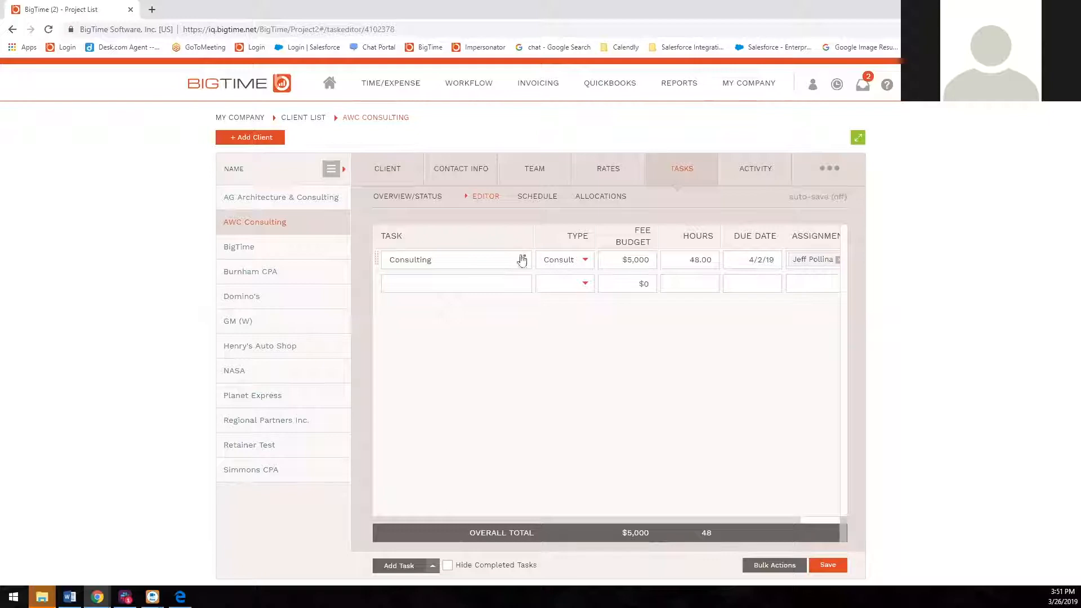
left_click(453, 281)
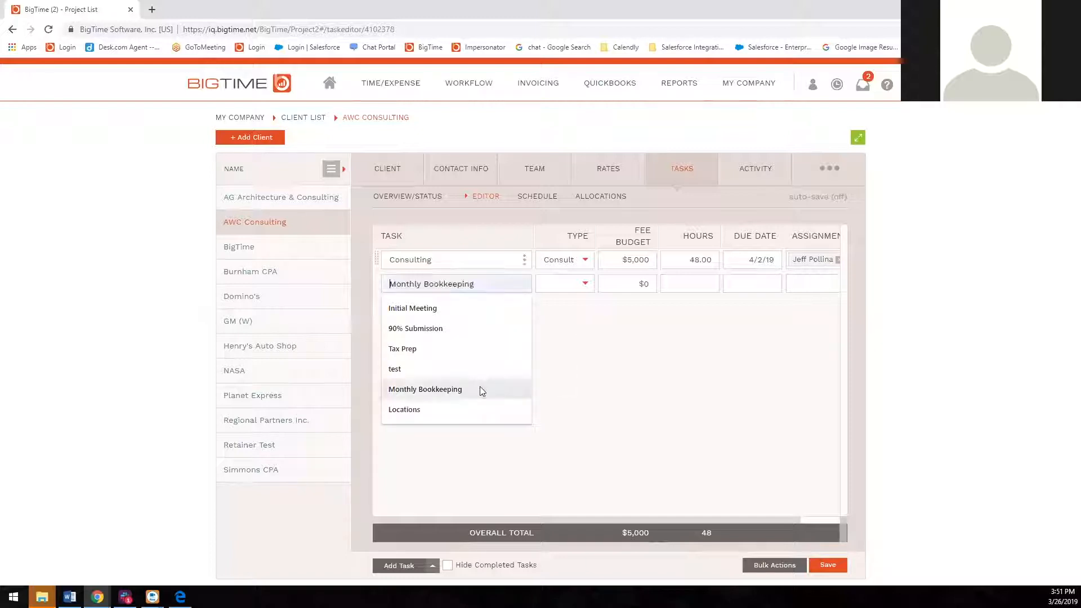
type("Example 1")
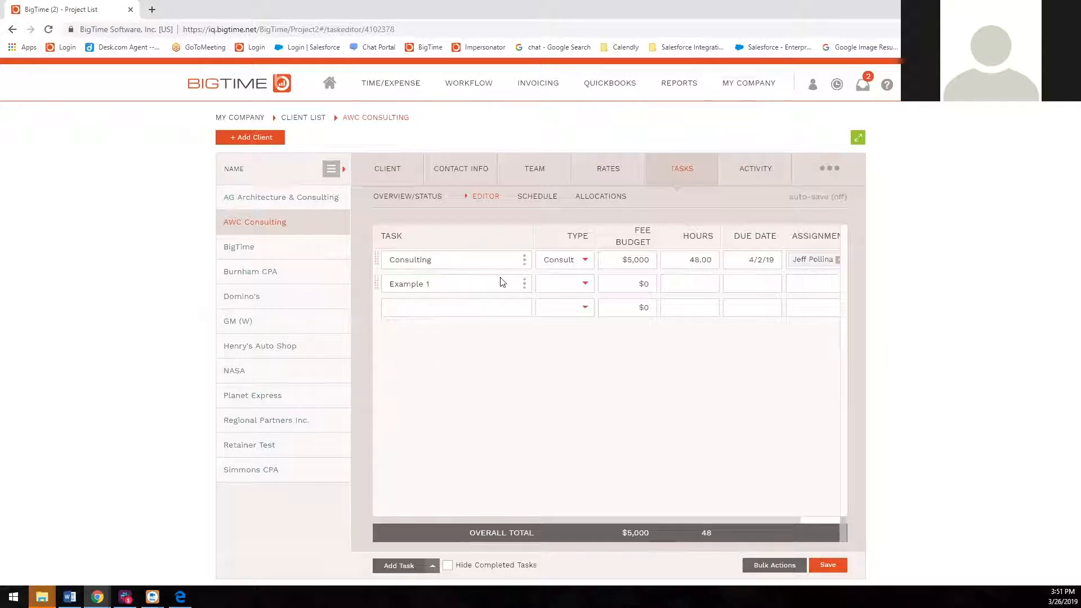
left_click(585, 285)
left_click(561, 360)
Give the Example 1 task a fee budget of $1,000, 20 hours and a due date of 3/29/19.
left_click(642, 284)
type("1000")
left_click(683, 289)
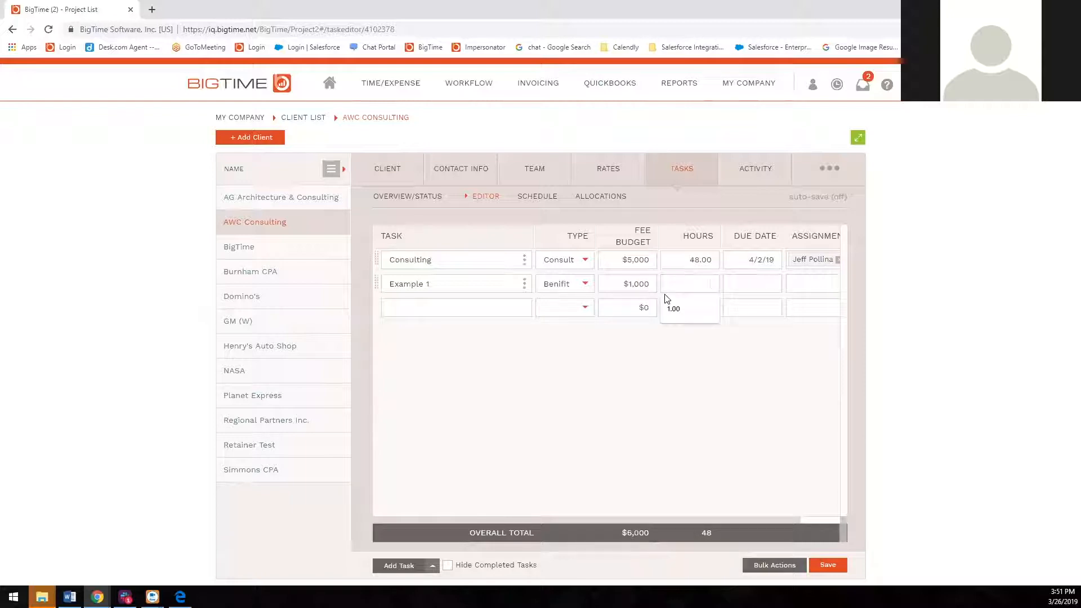
type("20")
left_click(760, 286)
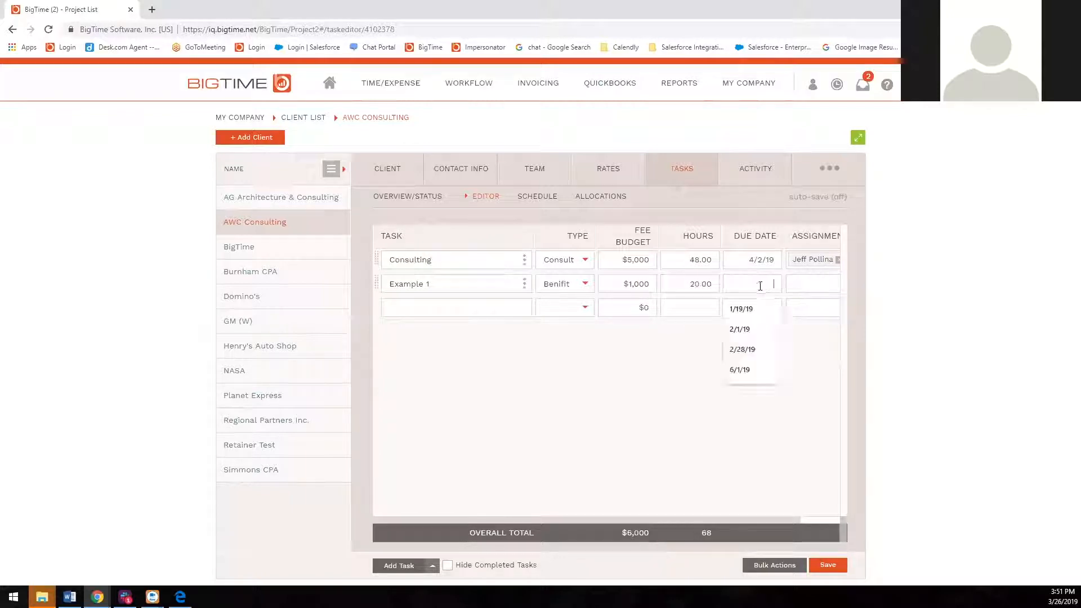
left_click(822, 419)
left_click(816, 281)
left_click_drag(582, 519, 509, 328)
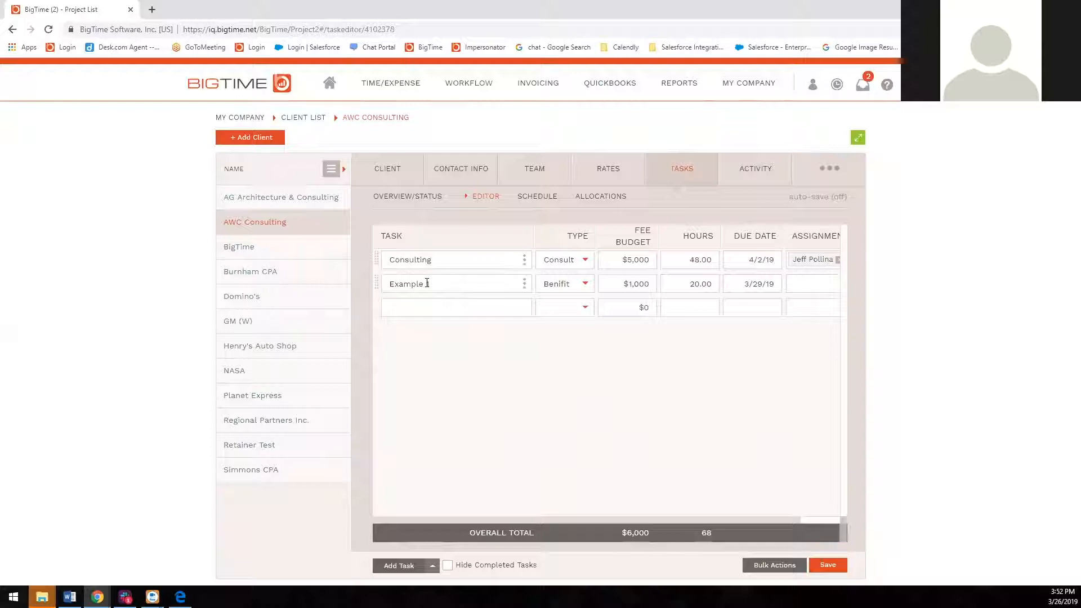
left_click(428, 313)
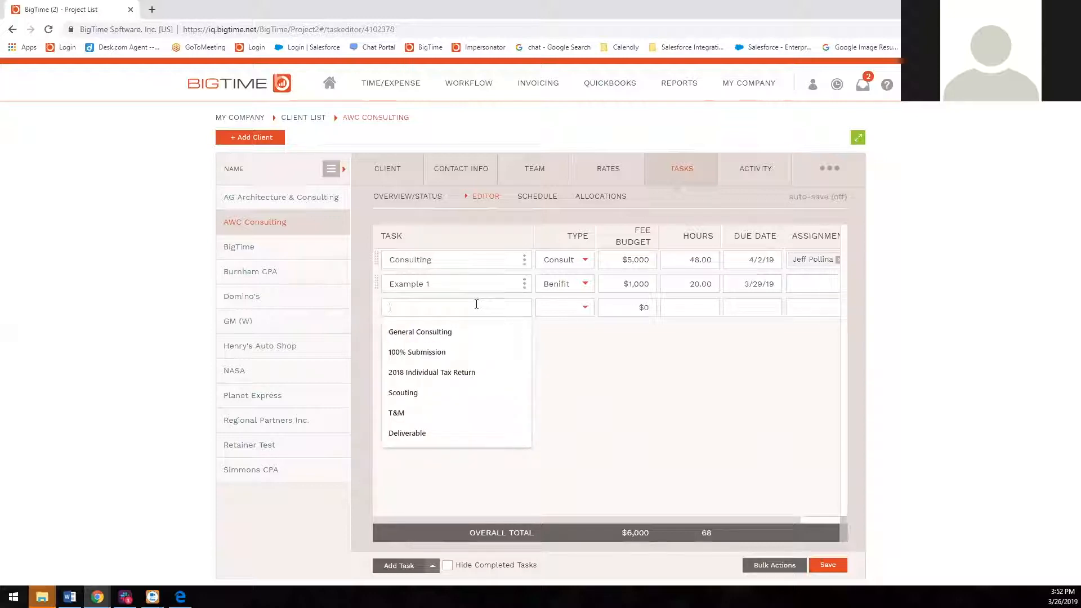
type("Construction")
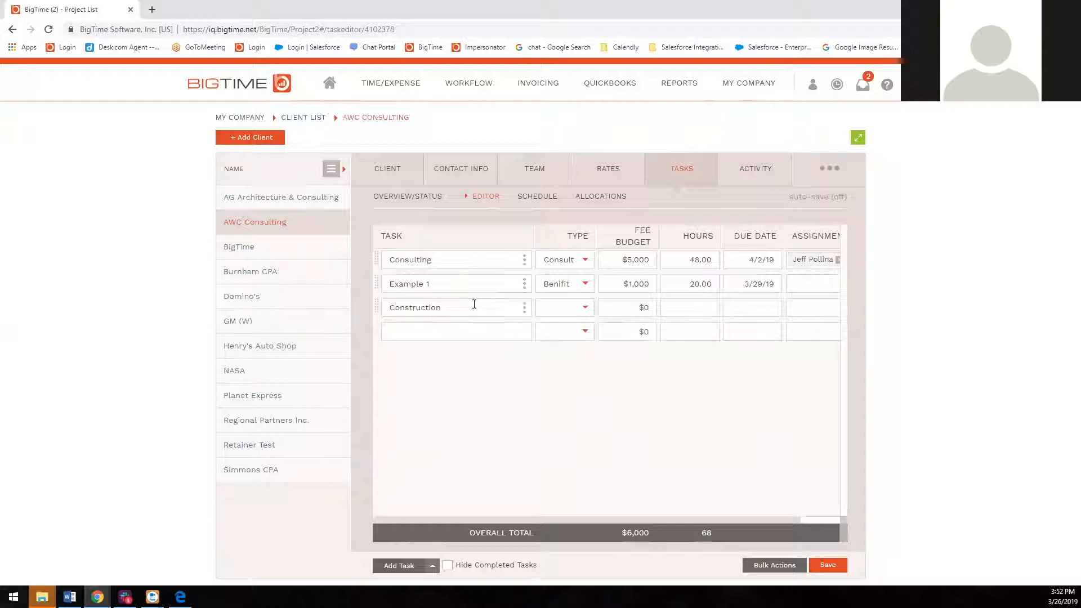
key("BackSpace")
key("BackSpace")
key("BackSpace")
key("BackSpace")
key("BackSpace")
key("BackSpace")
key("BackSpace")
key("BackSpace")
key("BackSpace")
key("BackSpace")
key("BackSpace")
key("BackSpace")
Name the third task Consulting and save the task list.
left_click(404, 306)
type("Co")
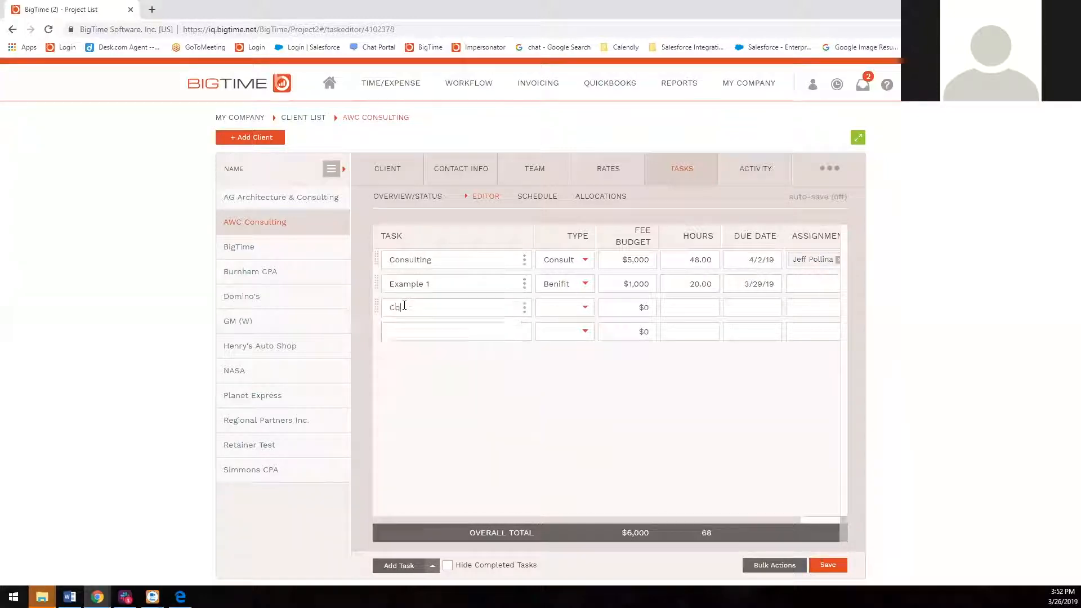
type("nsulting")
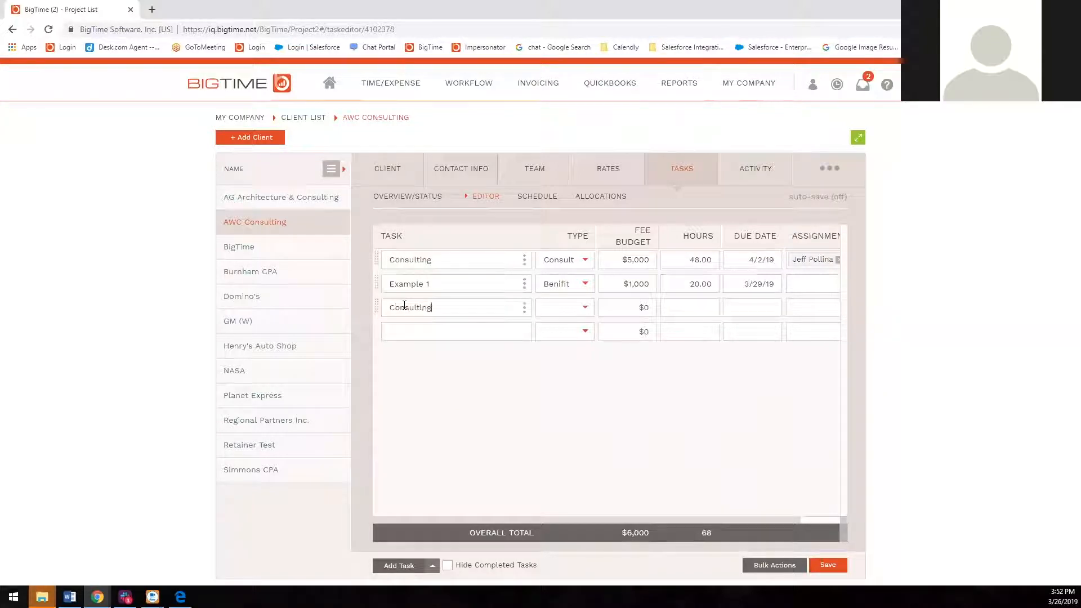
left_click(827, 566)
Turn the new Consulting task into a group with a sub-task, and name that sub-task Kick Off.
left_click(524, 310)
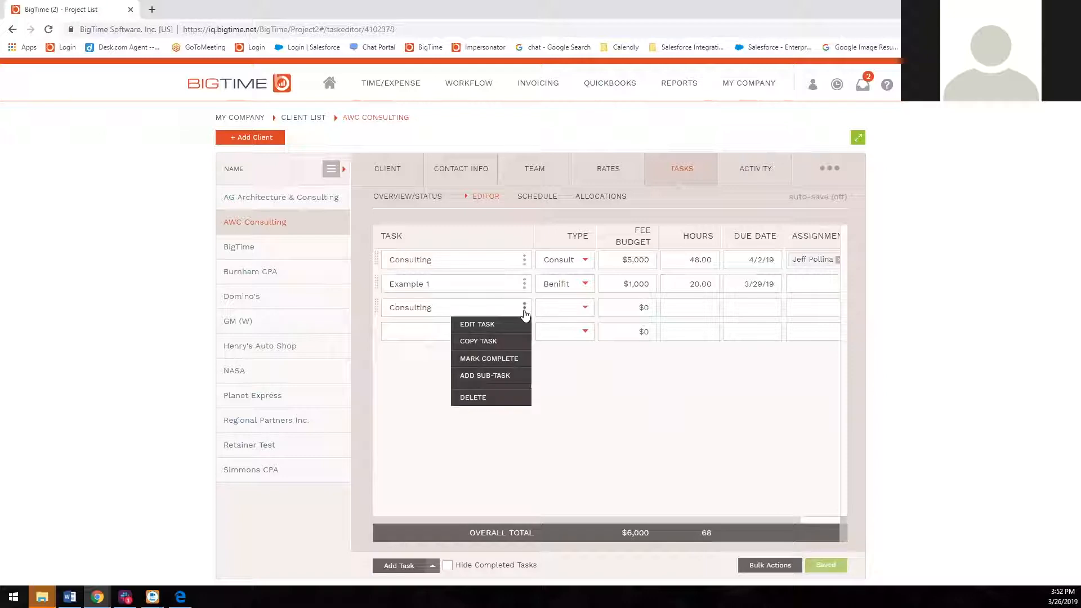
left_click(504, 379)
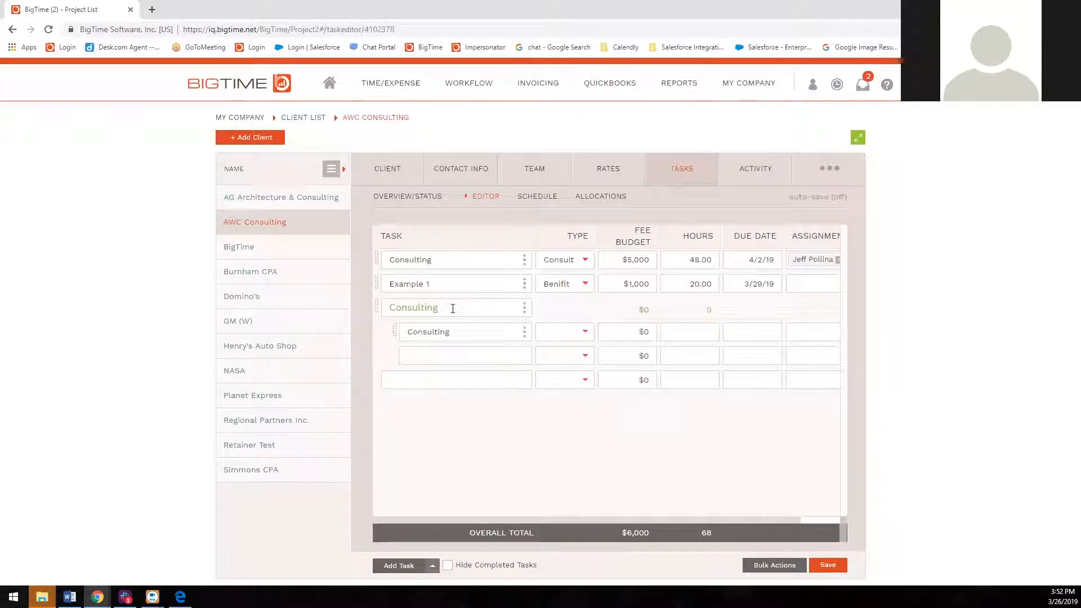
left_click_drag(475, 335, 352, 344)
key("BackSpace")
type("Kick Off")
Add the sub-tasks Pre Plan and Initial Meeting below Kick Off in the Consulting group.
left_click(463, 355)
type("Fre")
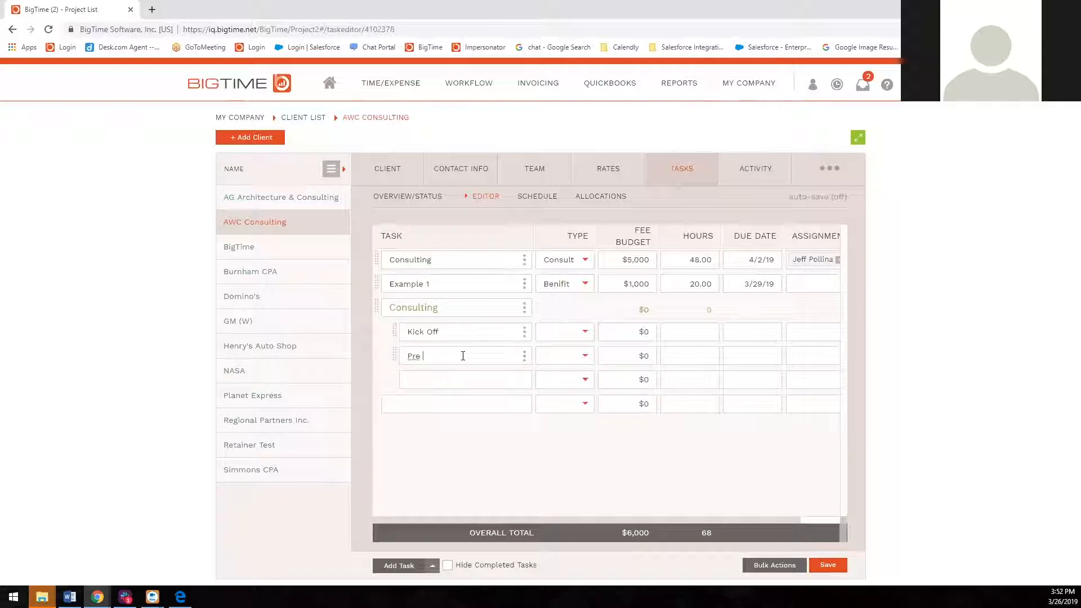
type(" Plan")
left_click(439, 379)
type("Initailo")
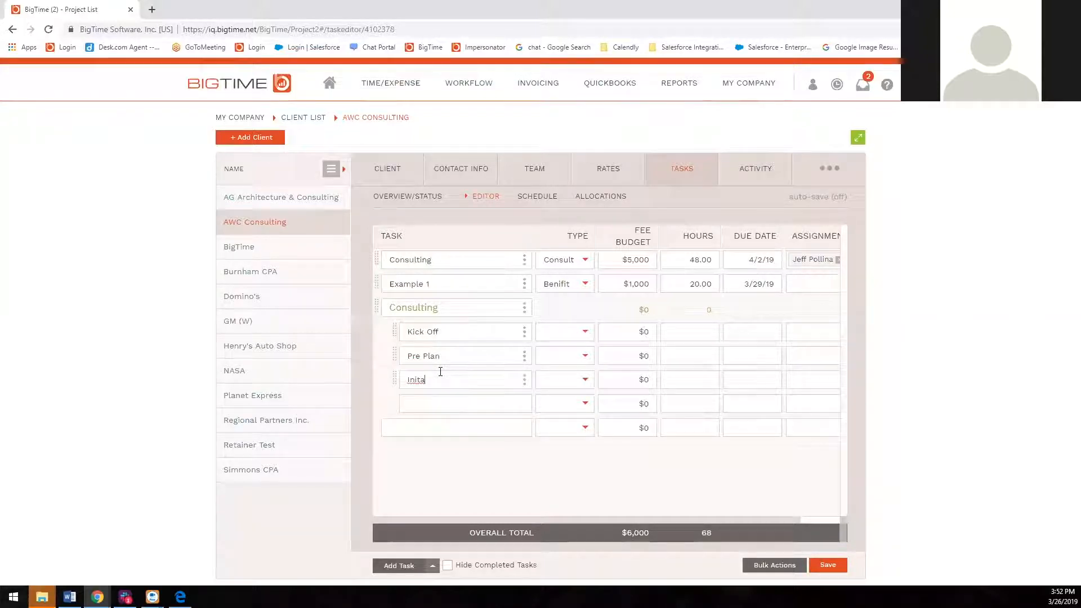
key("BackSpace")
key("BackSpace")
key("BackSpace")
key("BackSpace")
key("BackSpace")
type("ial Meetin")
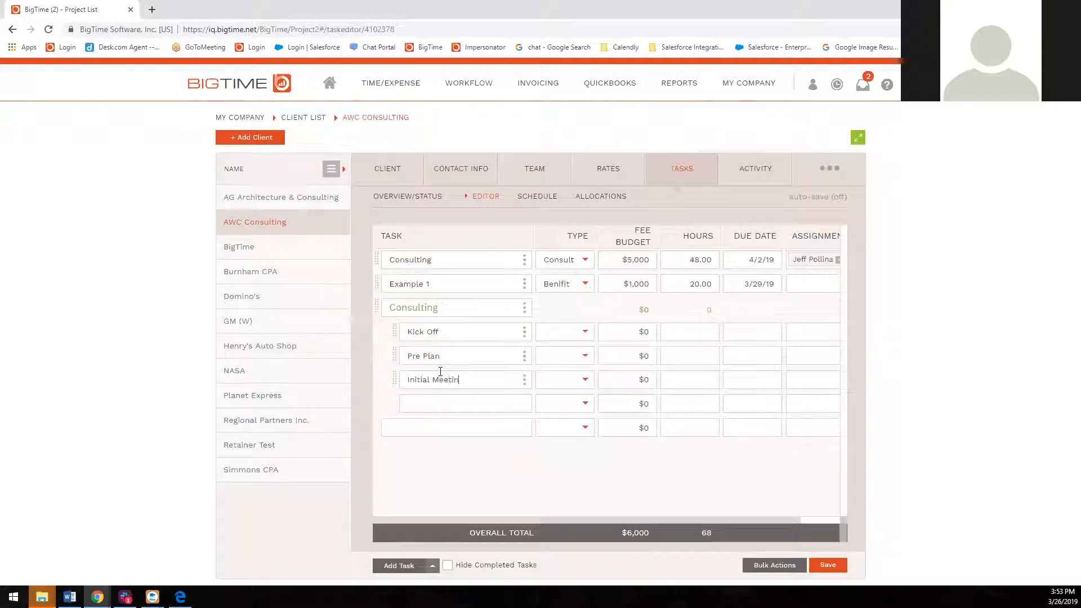
type("g")
Add the sub-tasks Conclusion and Wrap Up at the end of the Consulting group.
left_click(442, 400)
type("Coo")
type("clusion")
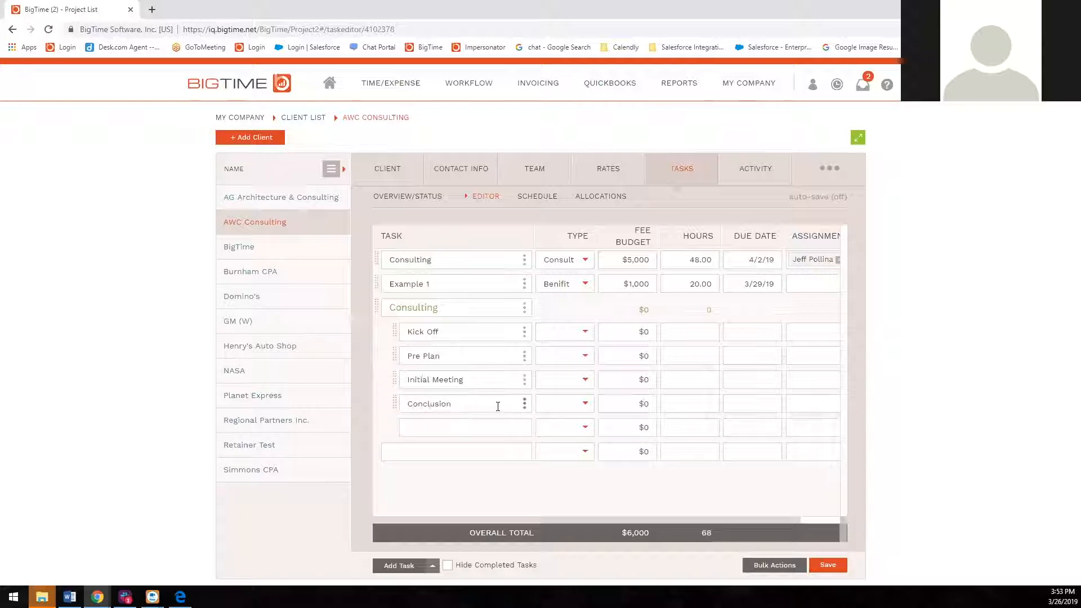
type("Wrap Up")
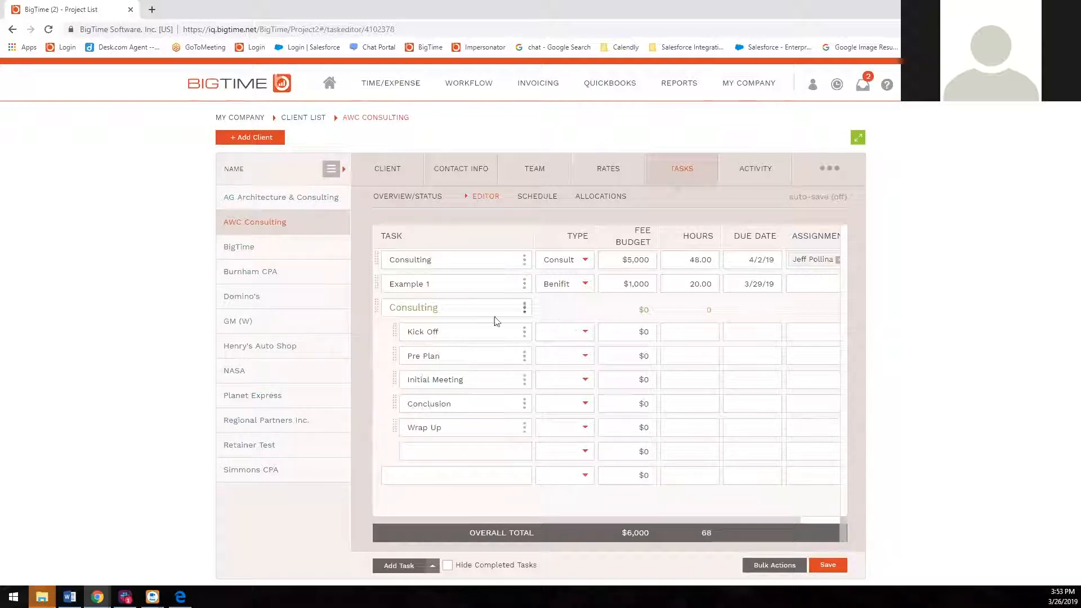
Set the fee budgets to $500 for Kick Off and Pre Plan, $600 for Initial Meeting, and $400 for Conclusion and Wrap Up.
left_click(646, 333)
type("50")
left_click(642, 354)
type("50")
left_click(645, 381)
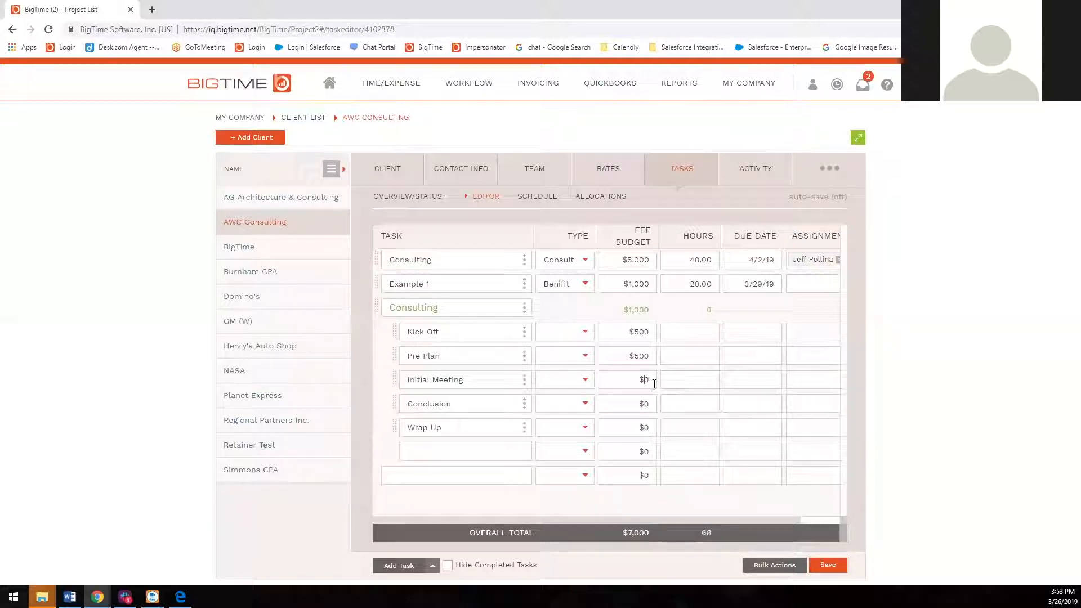
type("60")
left_click(647, 403)
type("40")
left_click(644, 428)
type("40")
Set the sub-task hours to 20 for Kick Off, 10 for Pre Plan, 5 for Initial Meeting, 6 for Conclusion and 2 for Wrap Up.
left_click(685, 434)
type("20")
left_click(709, 358)
type("10")
left_click(707, 379)
type("5")
left_click(710, 404)
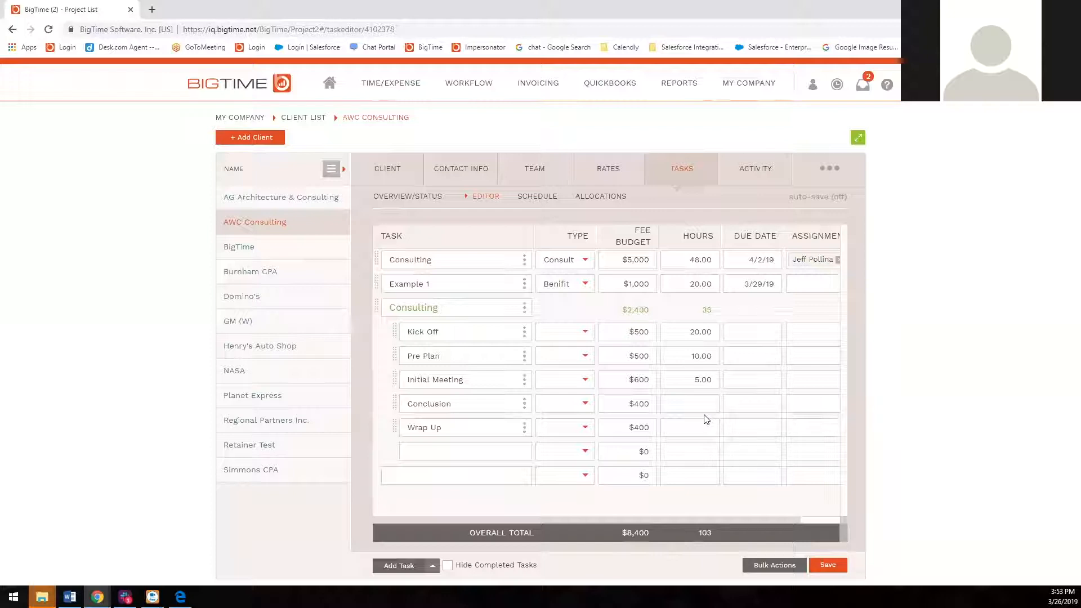
type("6")
left_click(712, 430)
type("2")
left_click(773, 331)
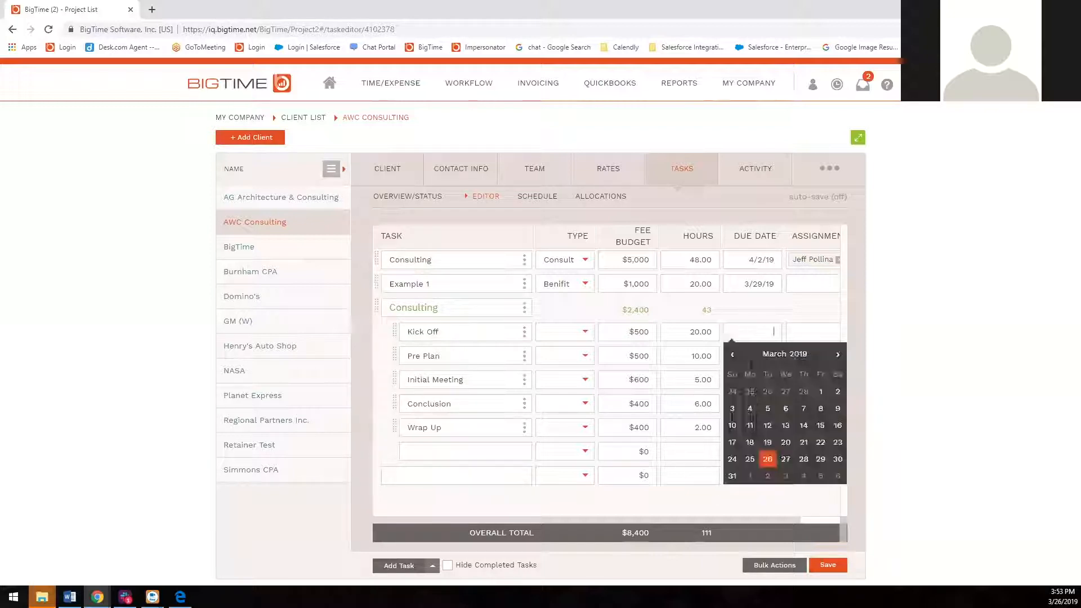
left_click(813, 331)
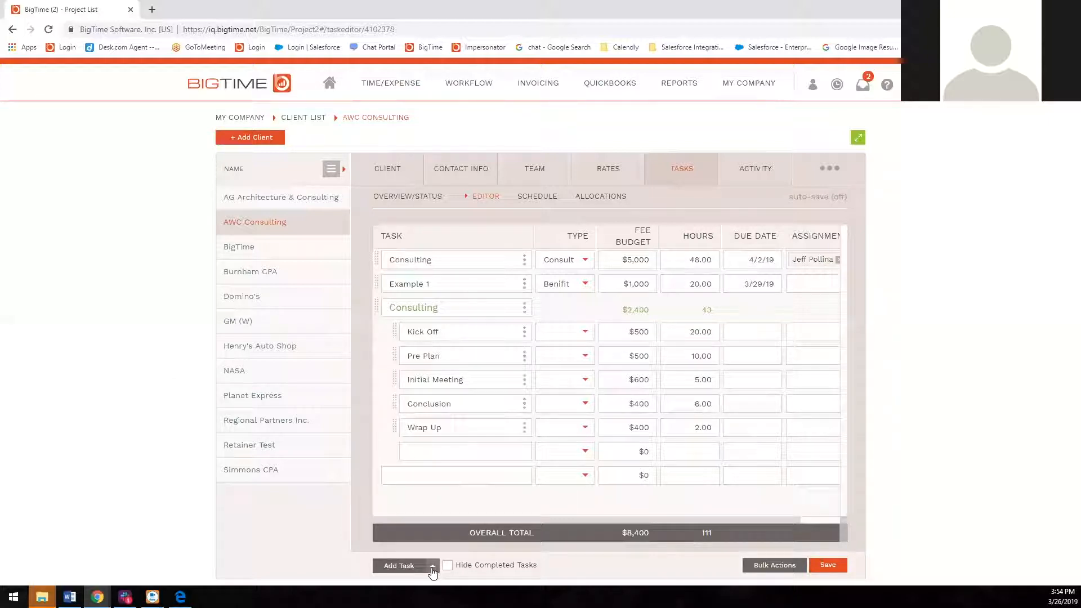
Start a recurring task named Deliverable with task type Misc and initial status In Process.
left_click(433, 569)
left_click(425, 533)
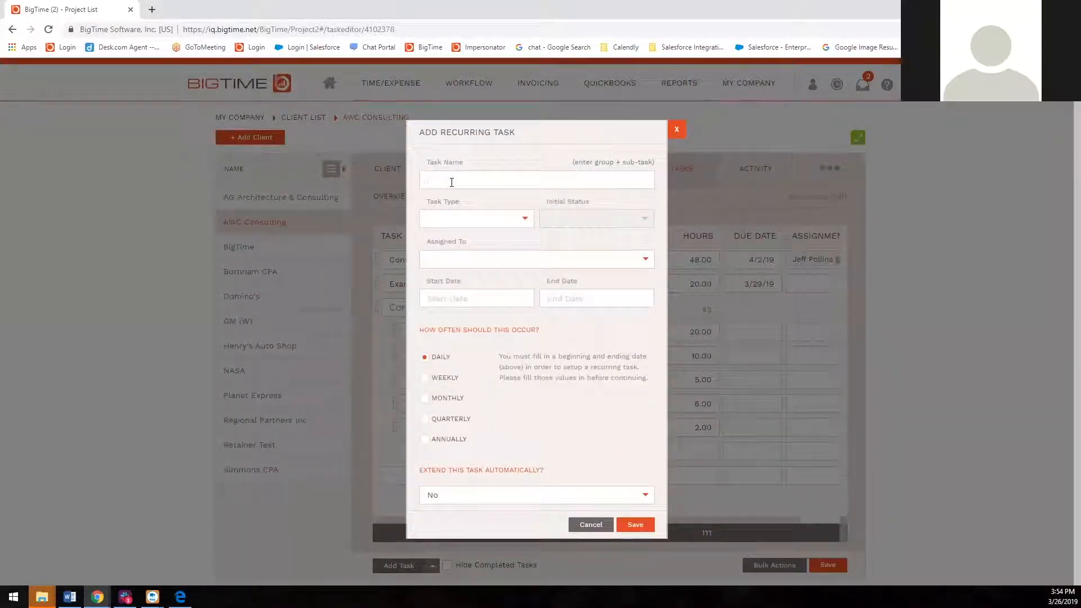
type("Deliverable")
left_click(528, 223)
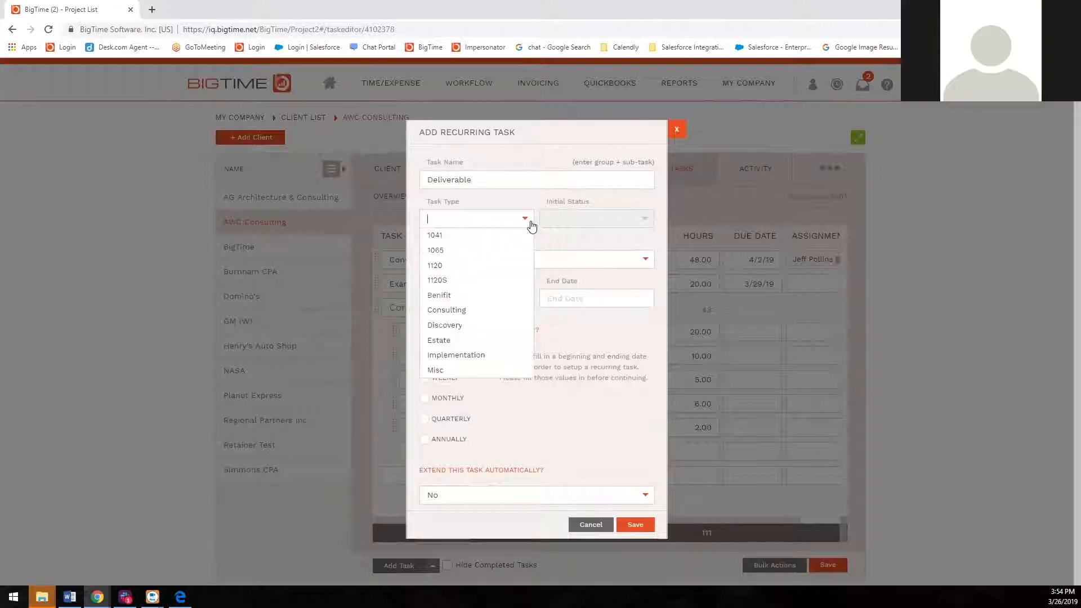
left_click(468, 373)
left_click(643, 220)
left_click(594, 253)
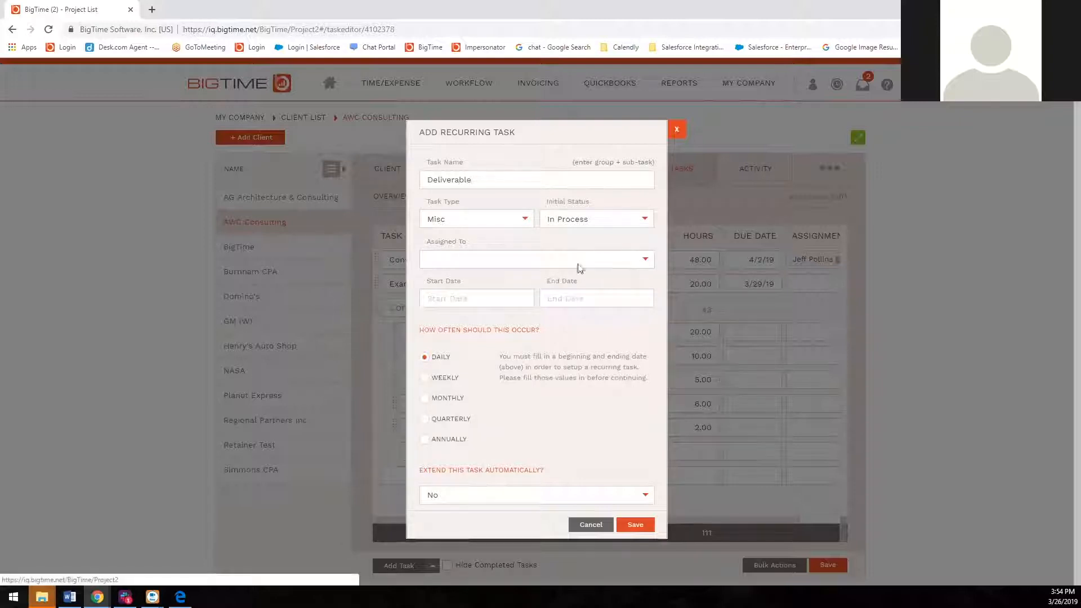
Set the recurring Deliverable task's start date to 3/27/19.
left_click(493, 297)
left_click(515, 286)
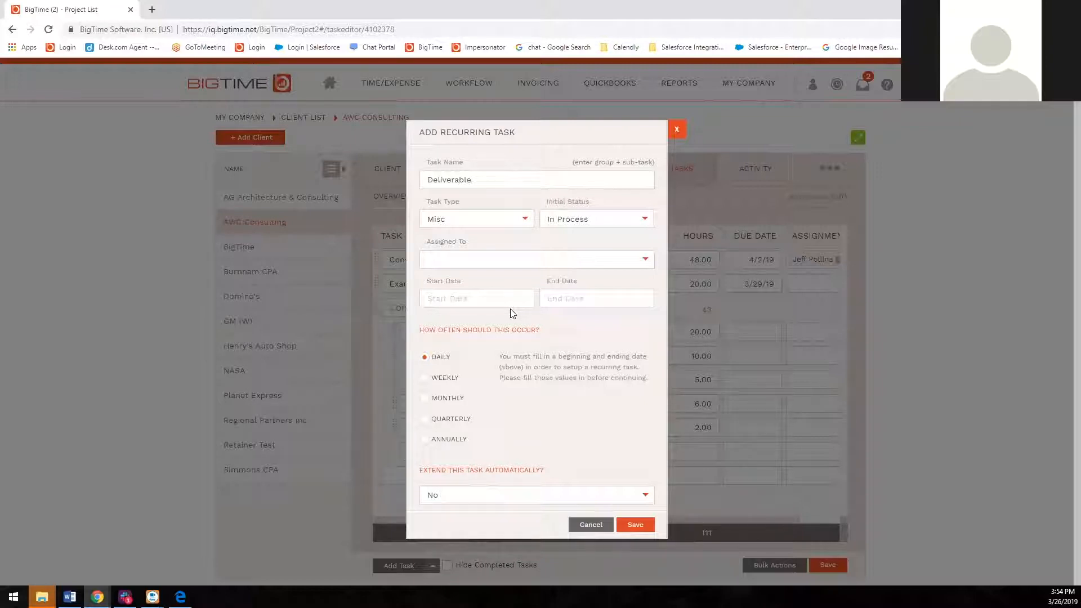
left_click(489, 300)
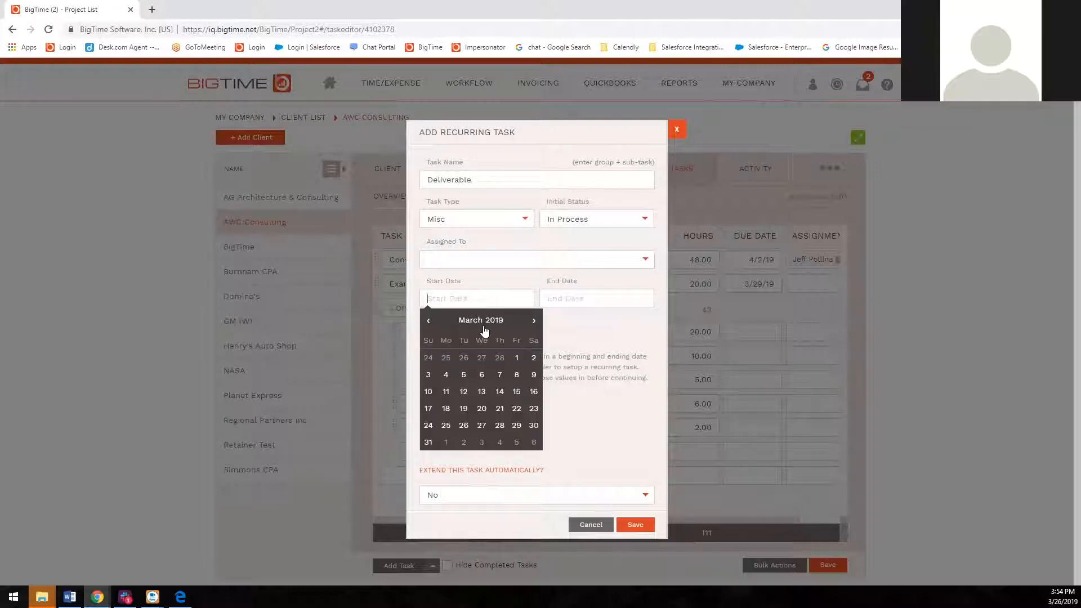
left_click(482, 425)
Set the recurring Deliverable task's end date to 3/27/20.
left_click(544, 298)
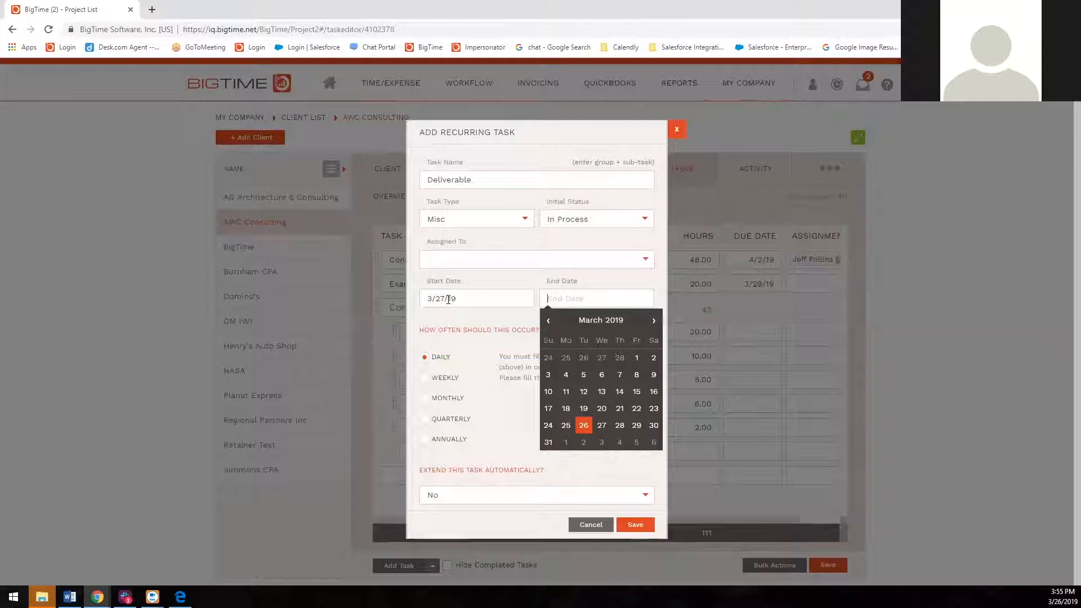
left_click(654, 320)
left_click(654, 321)
left_click(654, 321)
left_click(654, 320)
left_click(654, 321)
left_click(653, 321)
left_click(654, 321)
left_click(653, 320)
left_click(654, 321)
left_click(654, 320)
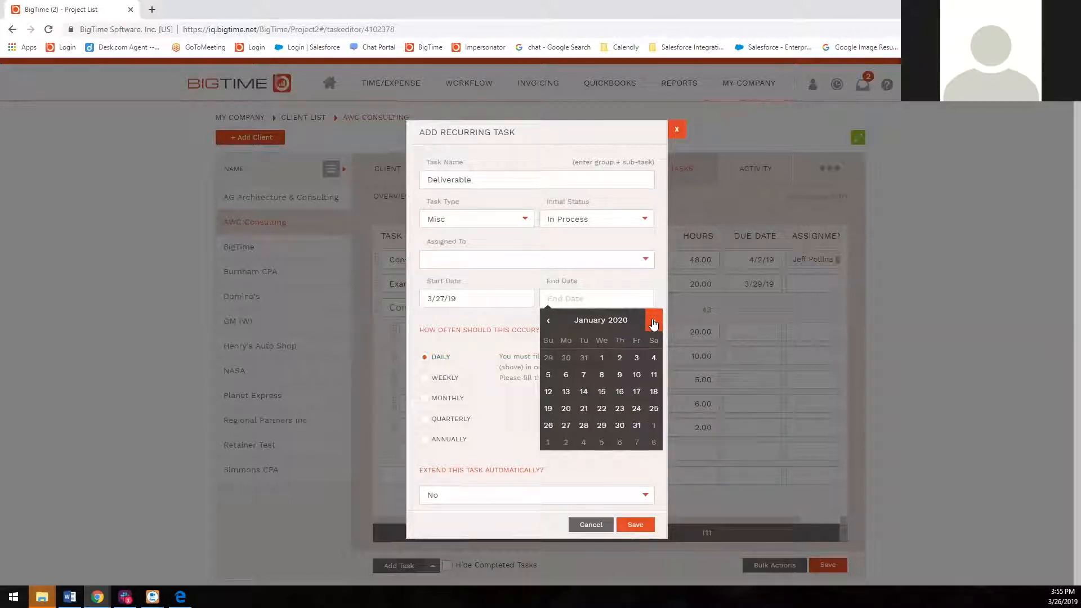
left_click(653, 320)
left_click(654, 320)
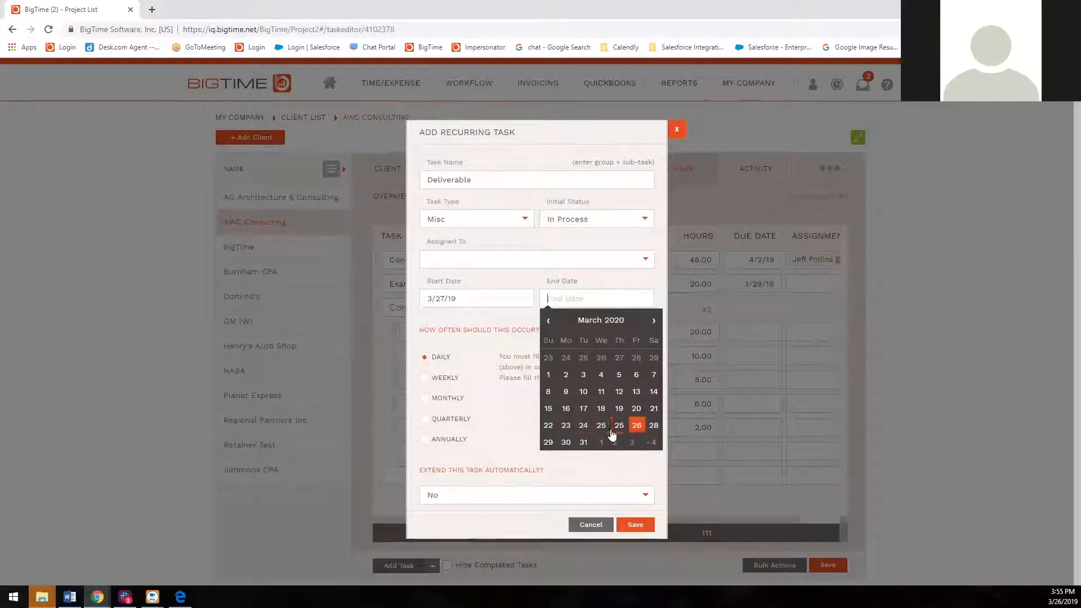
left_click(635, 426)
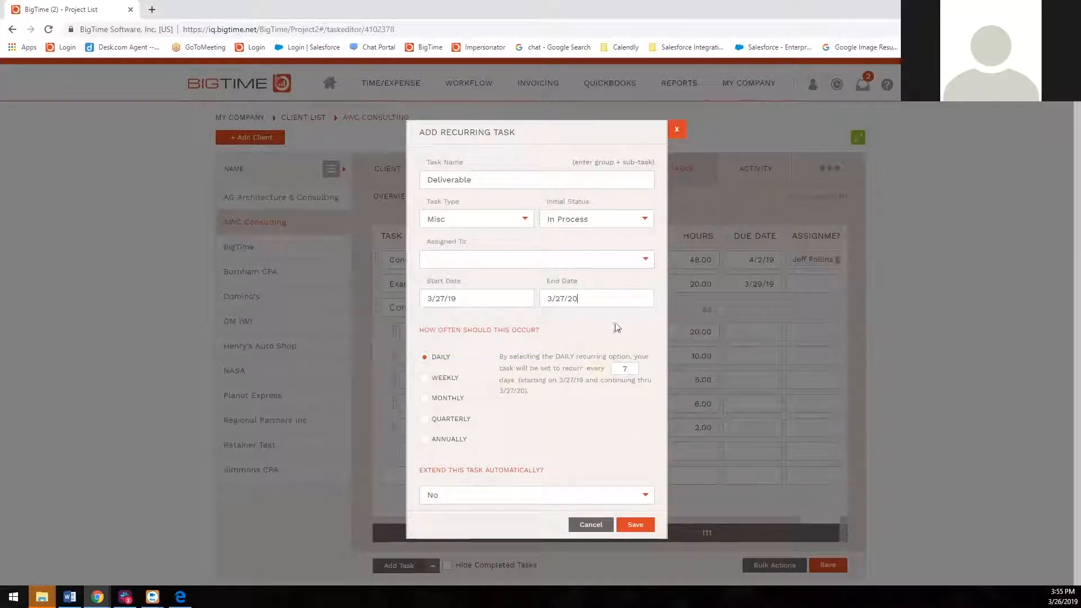
Make Deliverable recur monthly on the first of each month, leave automatic extension at No, and save the recurring task.
left_click(425, 401)
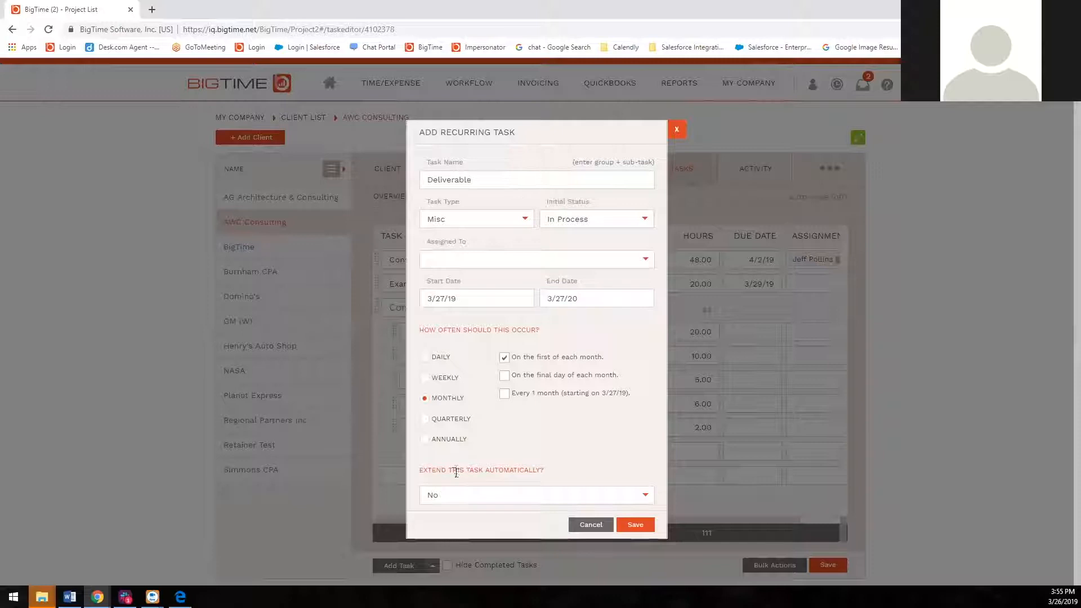
left_click(646, 496)
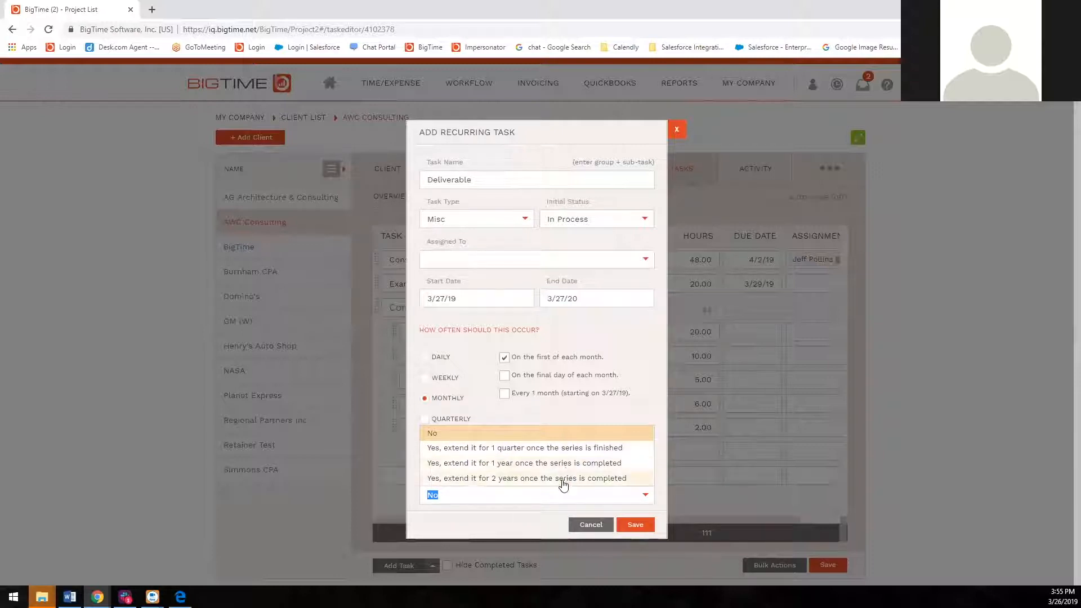
left_click(582, 301)
left_click(522, 320)
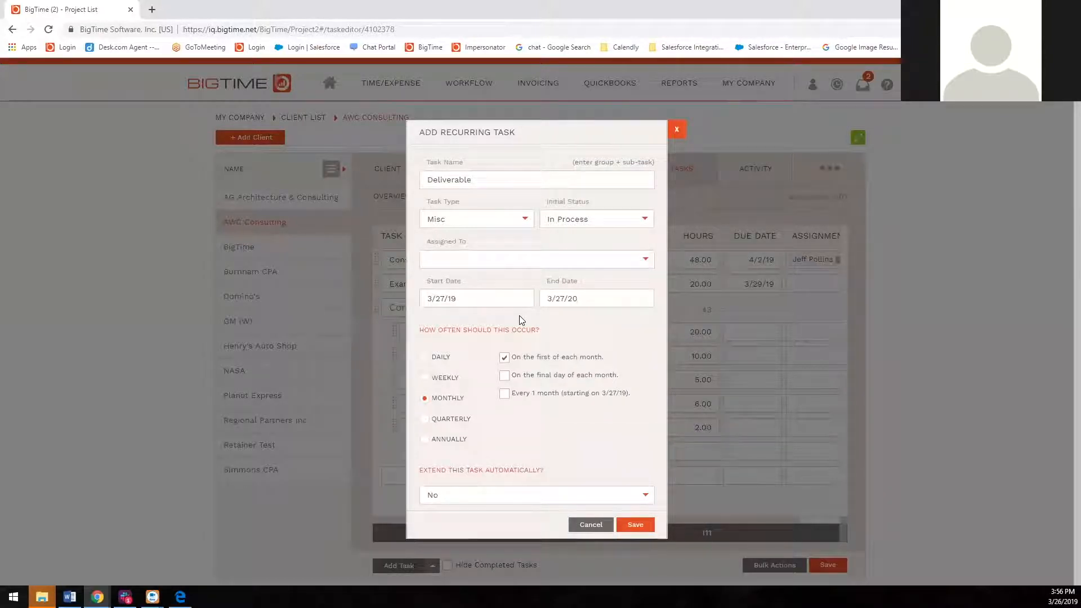
left_click_drag(547, 472, 420, 472)
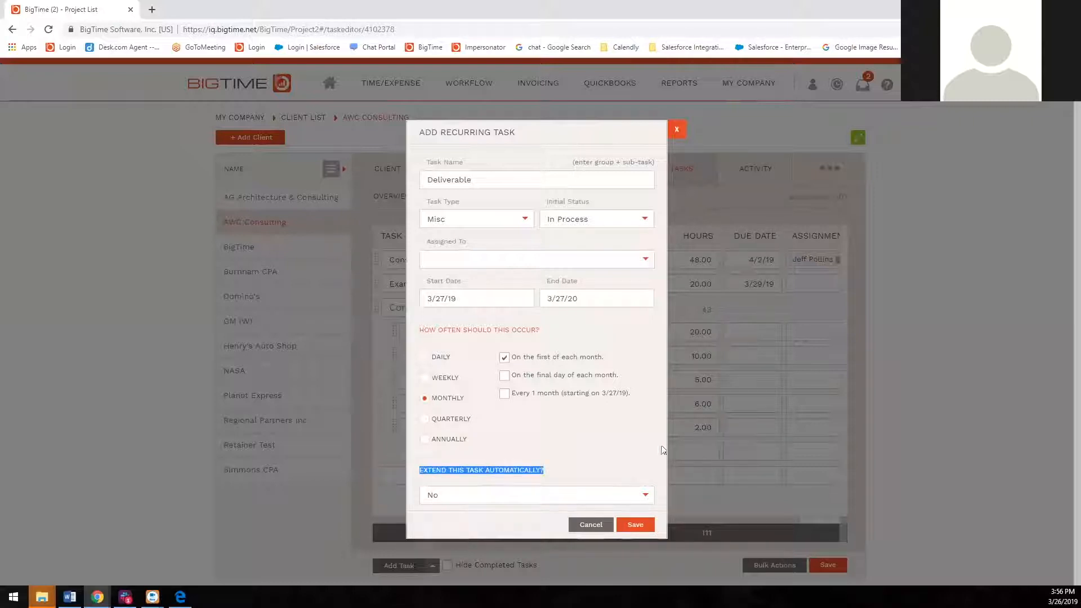
left_click(605, 443)
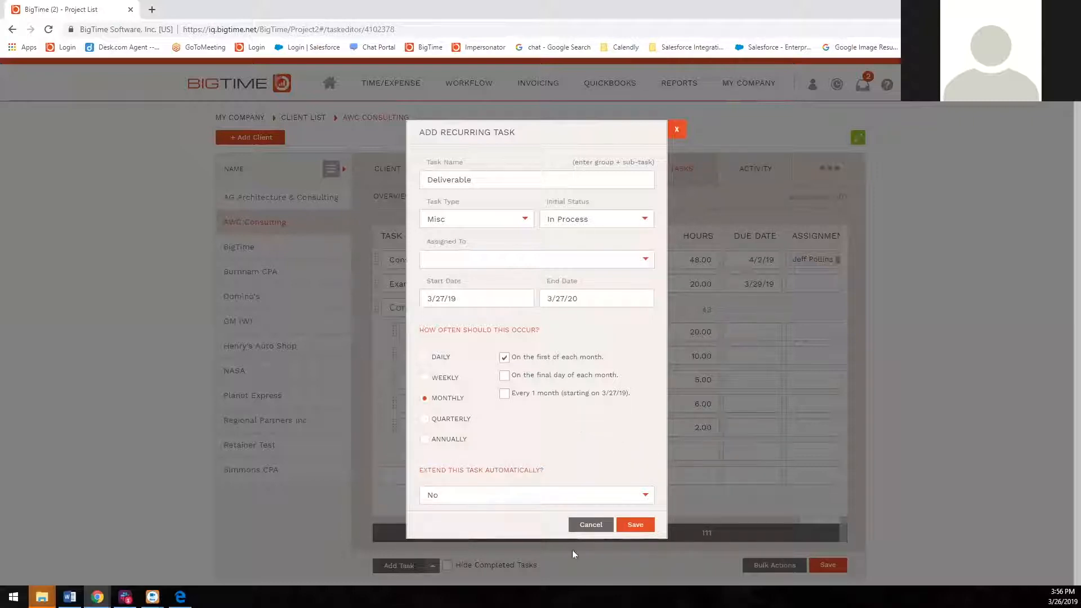
left_click(631, 526)
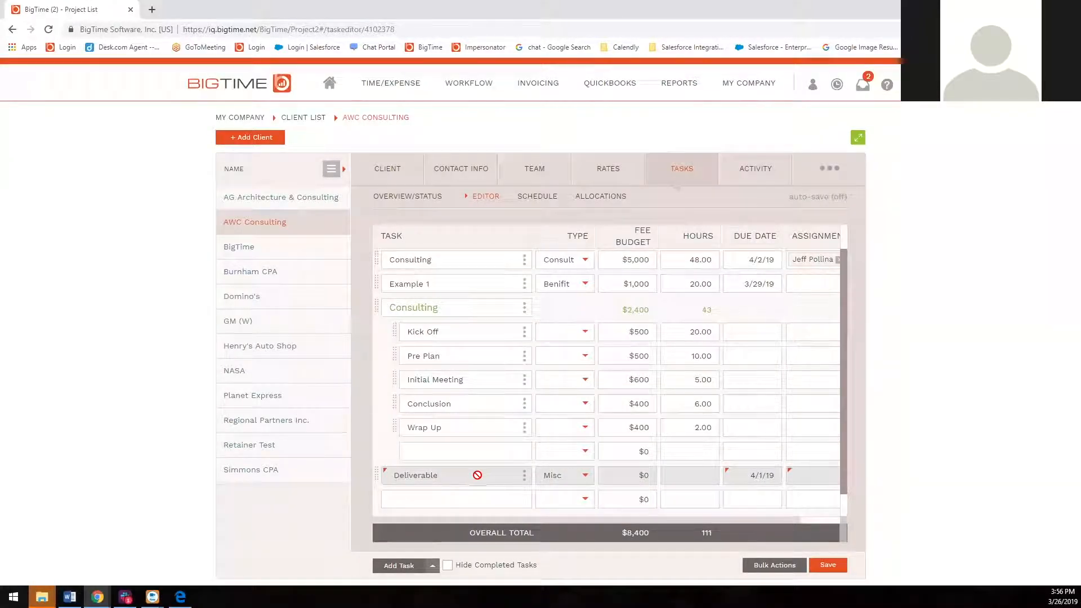
Open the Deliverable series for editing and review the due dates and statuses of all its occurrences.
scroll(506, 462, "down", 1)
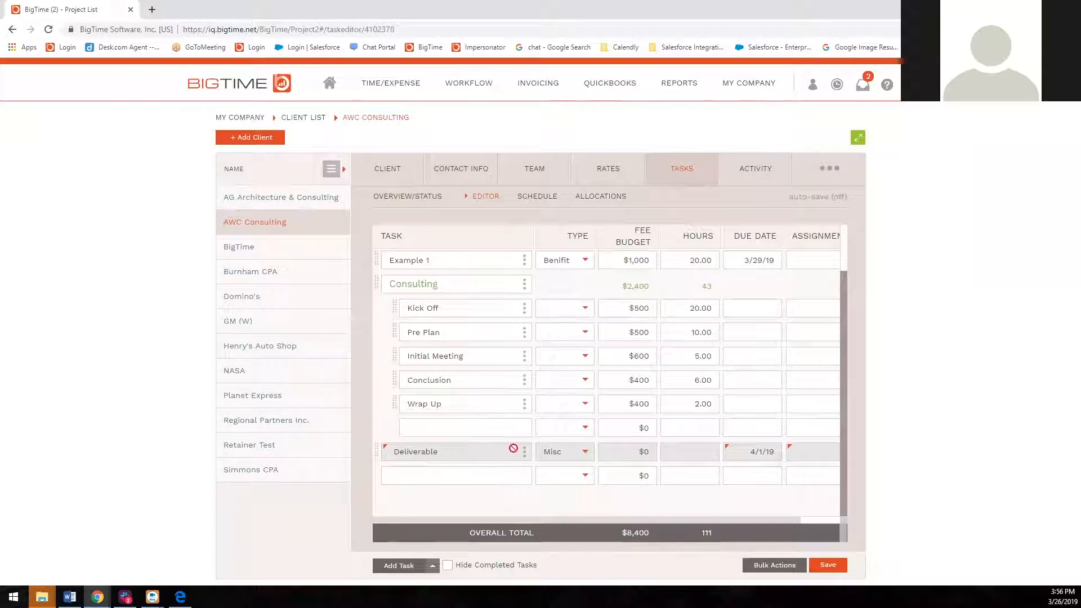
left_click(524, 453)
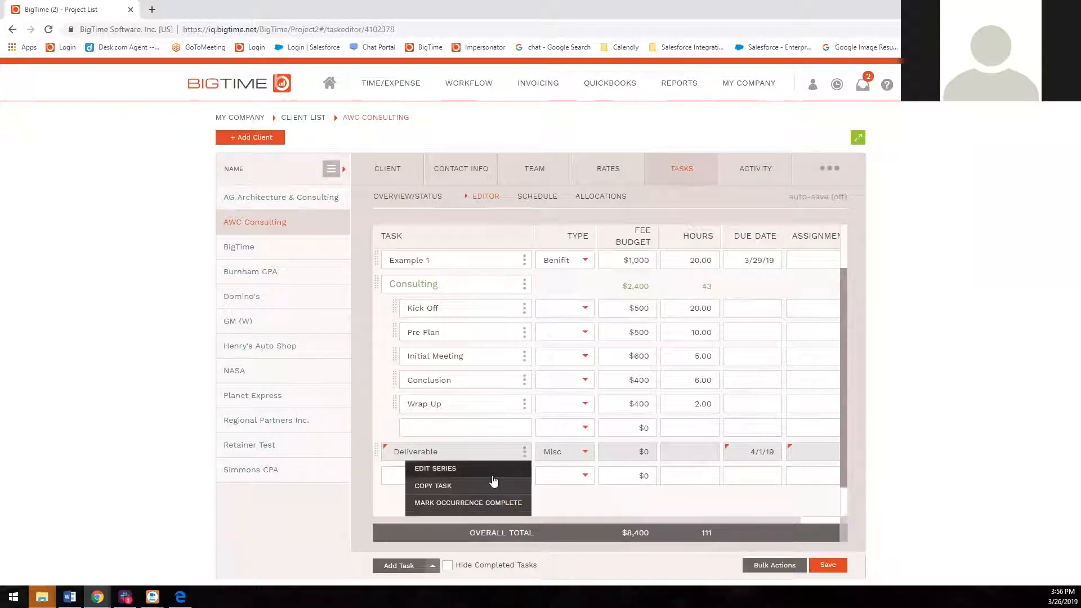
left_click(488, 469)
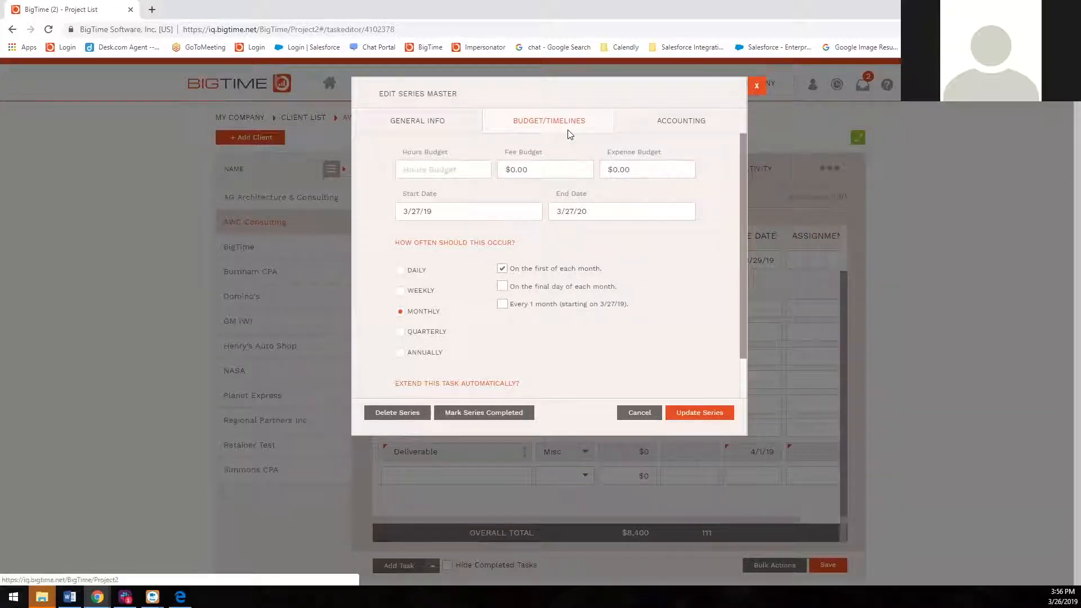
scroll(714, 278, "down", 1)
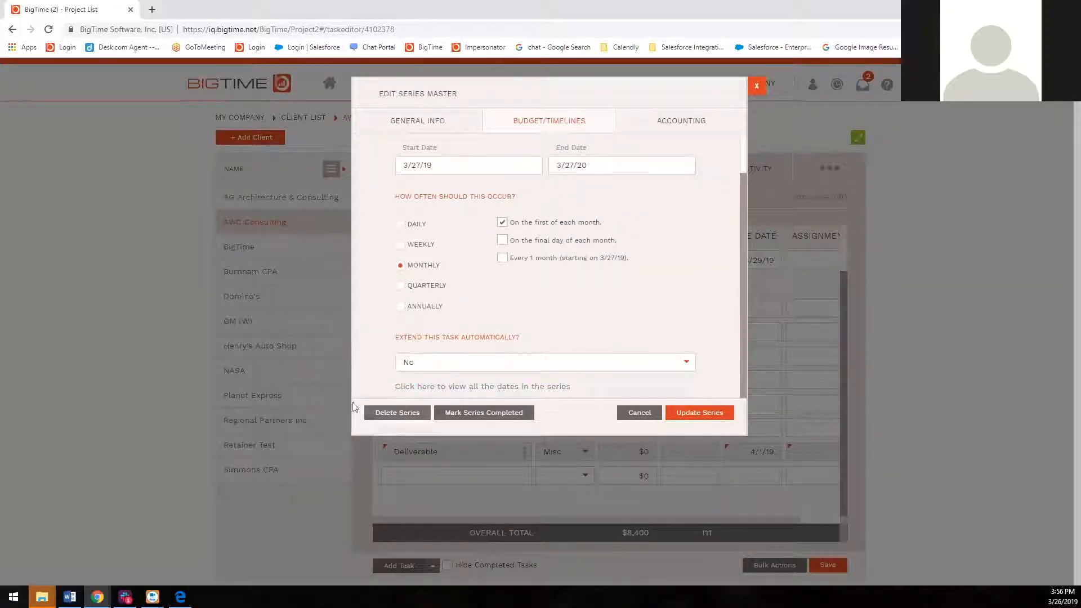
left_click(450, 389)
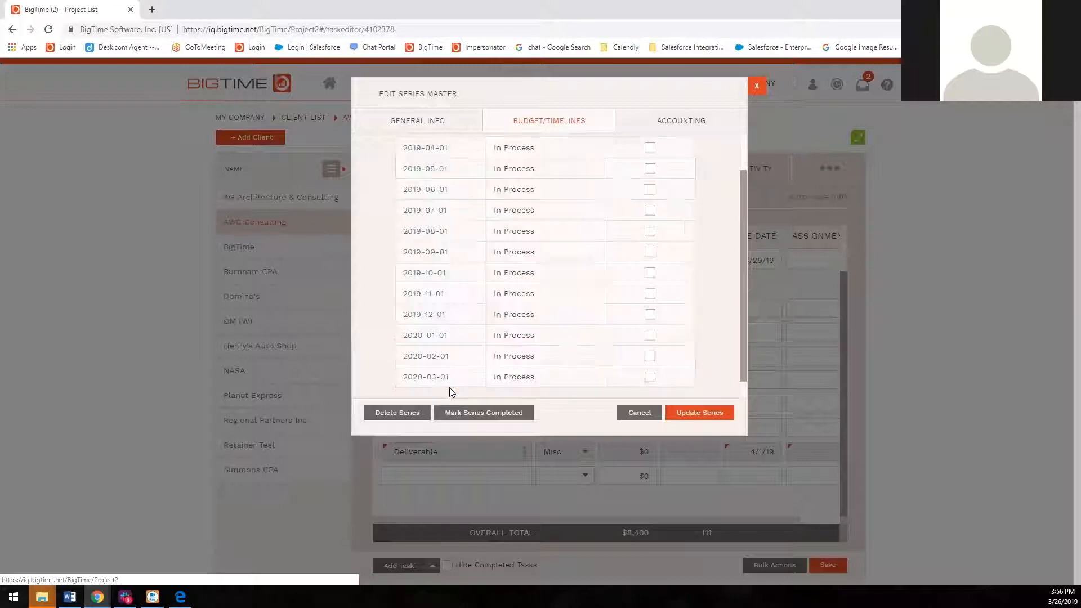
scroll(422, 152, "up", 1)
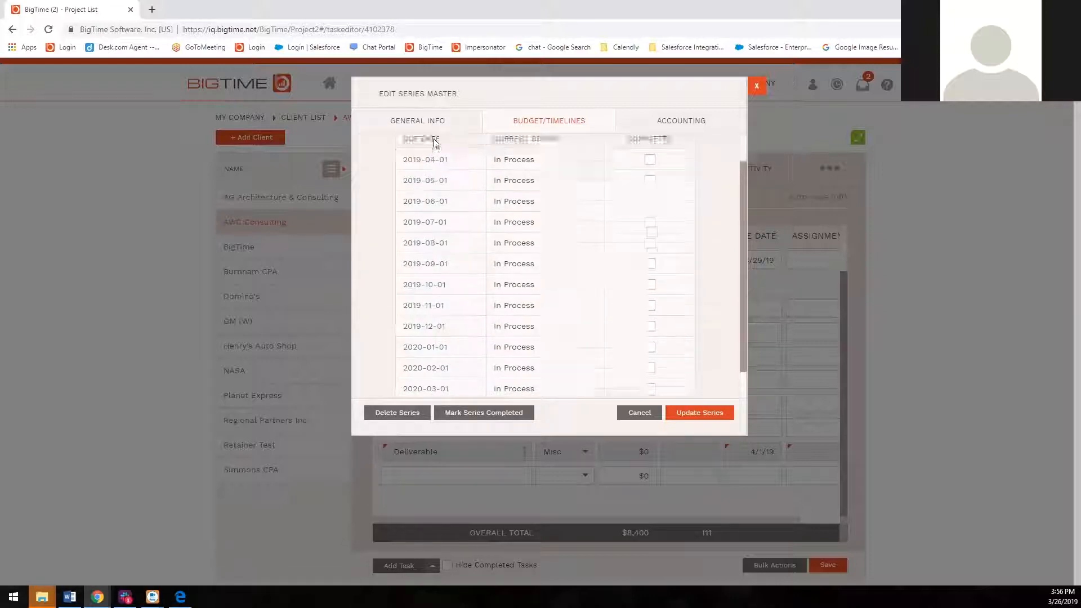
scroll(432, 193, "down", 1)
scroll(436, 163, "up", 1)
scroll(436, 163, "down", 1)
scroll(438, 163, "up", 1)
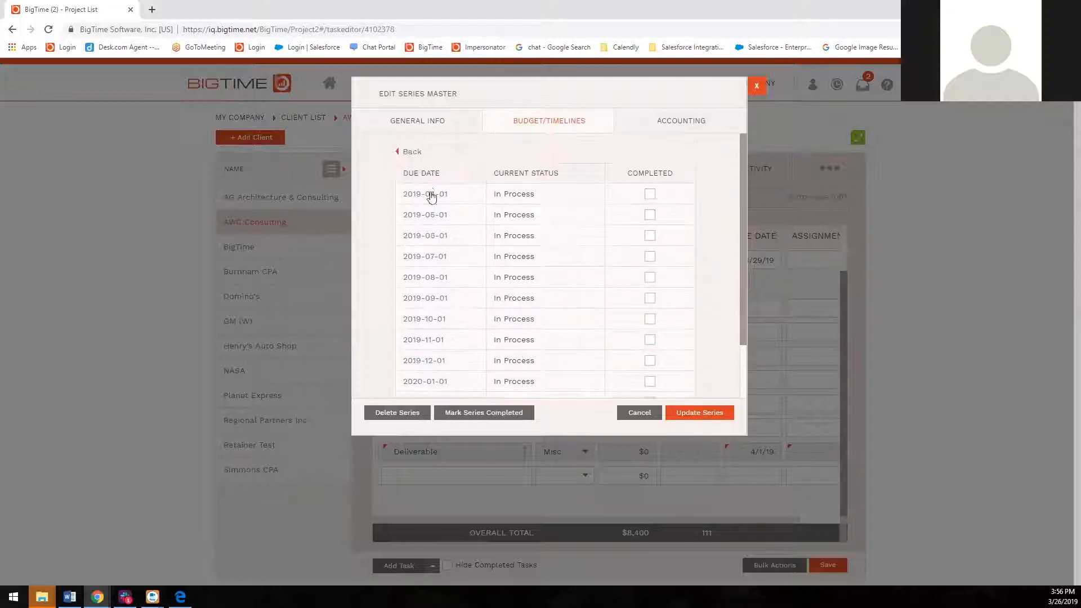
scroll(439, 264, "down", 1)
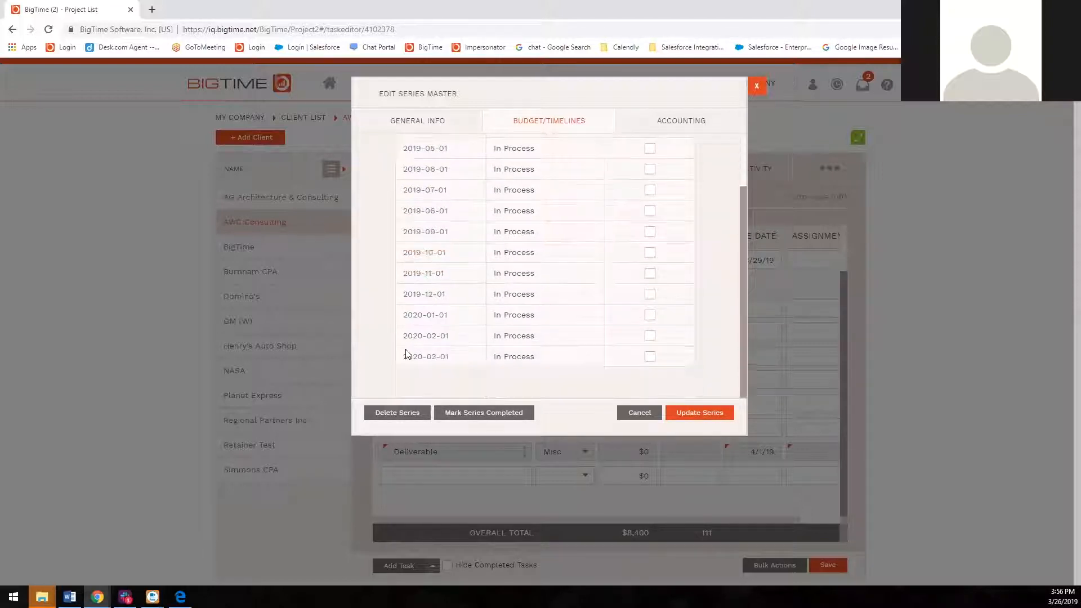
scroll(560, 288, "up", 1)
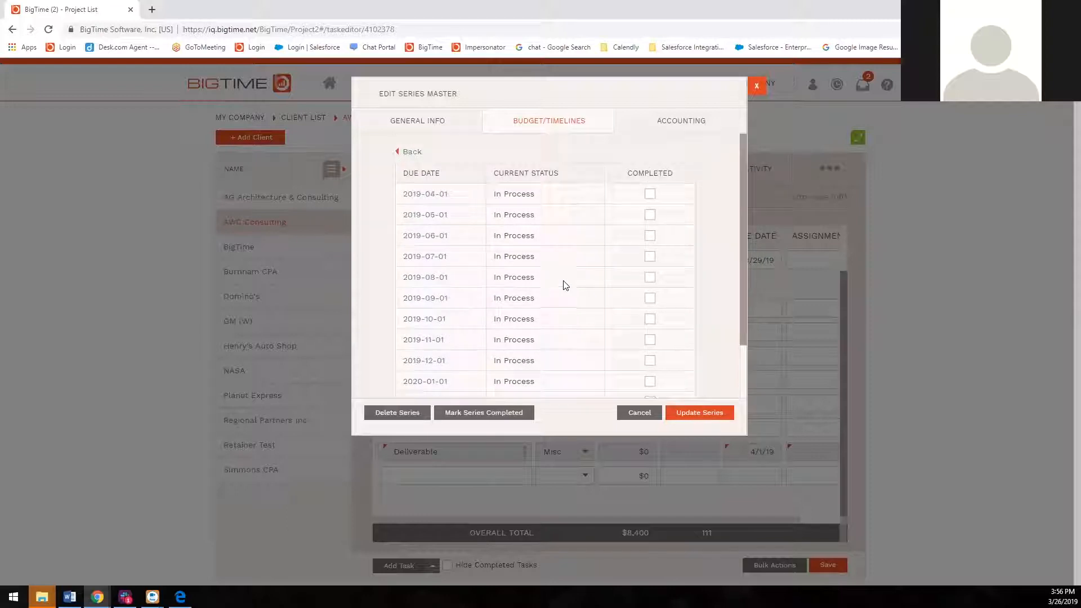
Mark the 2019-04-01, 2019-05-01 and 2019-06-01 occurrences as completed, but close the Deliverable series without updating it.
left_click(651, 195)
left_click(650, 215)
left_click(650, 236)
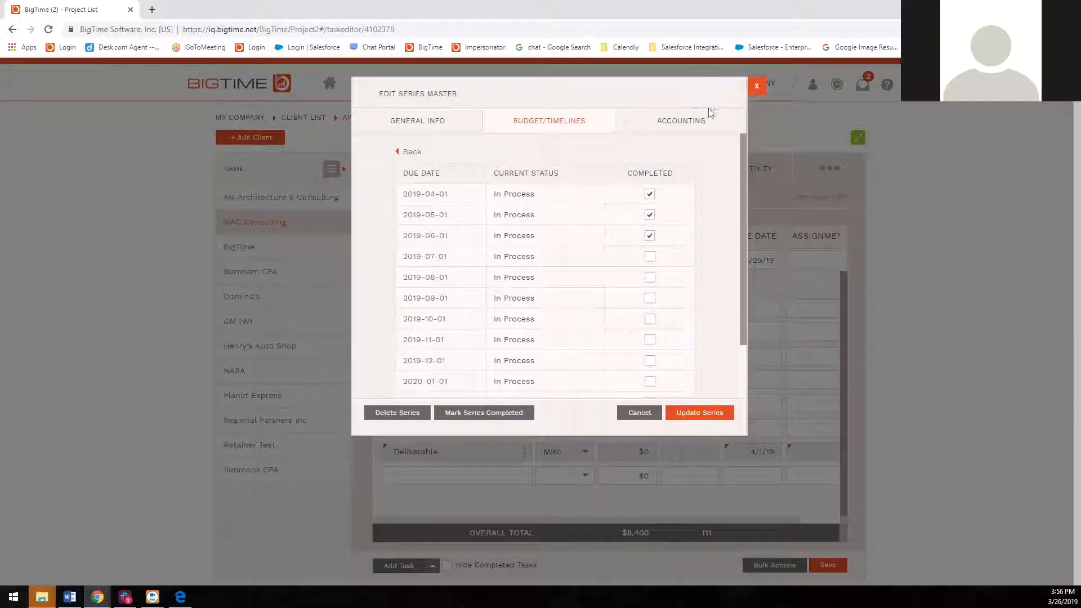
left_click(651, 125)
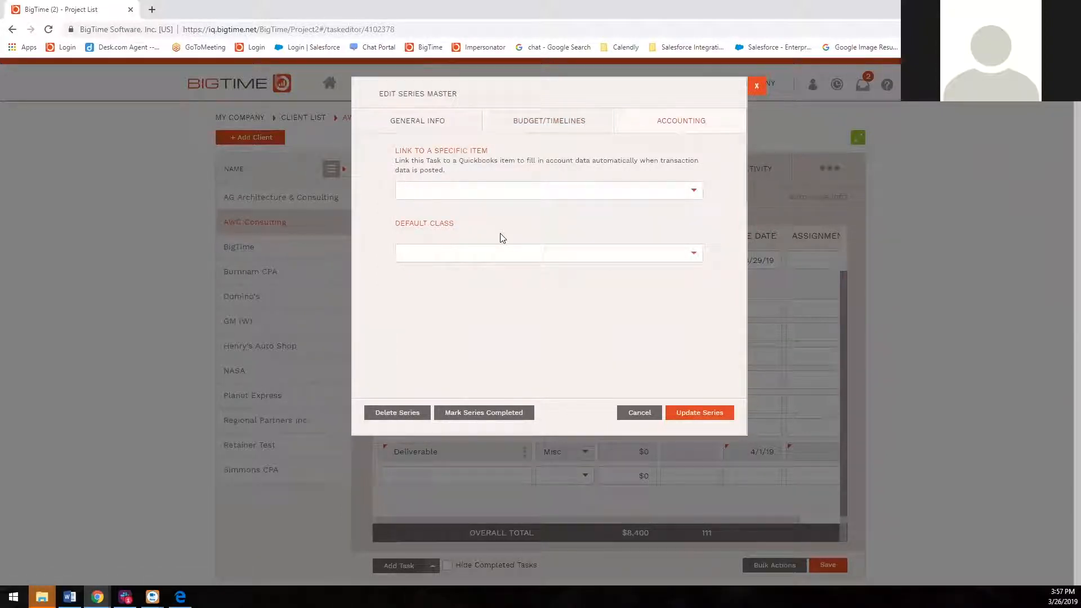
left_click(757, 86)
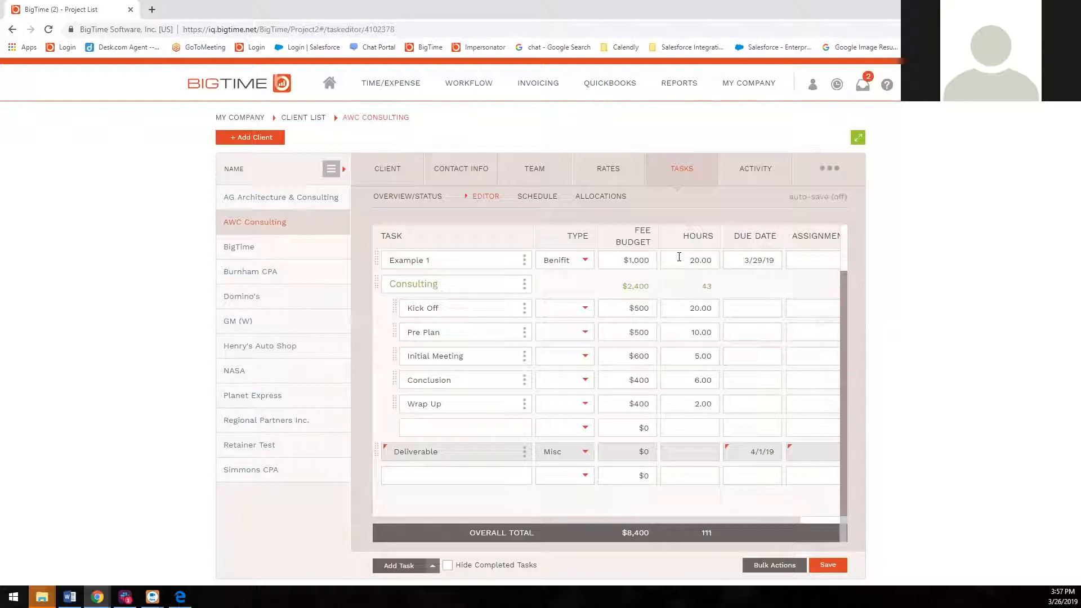
Move the first Consulting task on the AWC Consulting schedule so that it starts on 3/19/19.
left_click(538, 197)
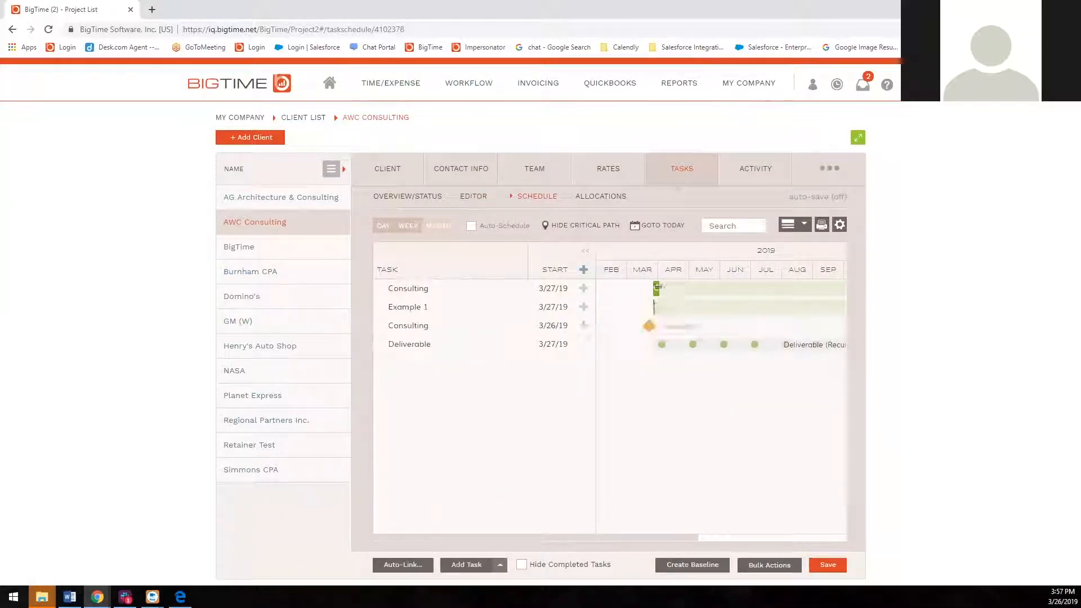
left_click_drag(656, 287, 629, 287)
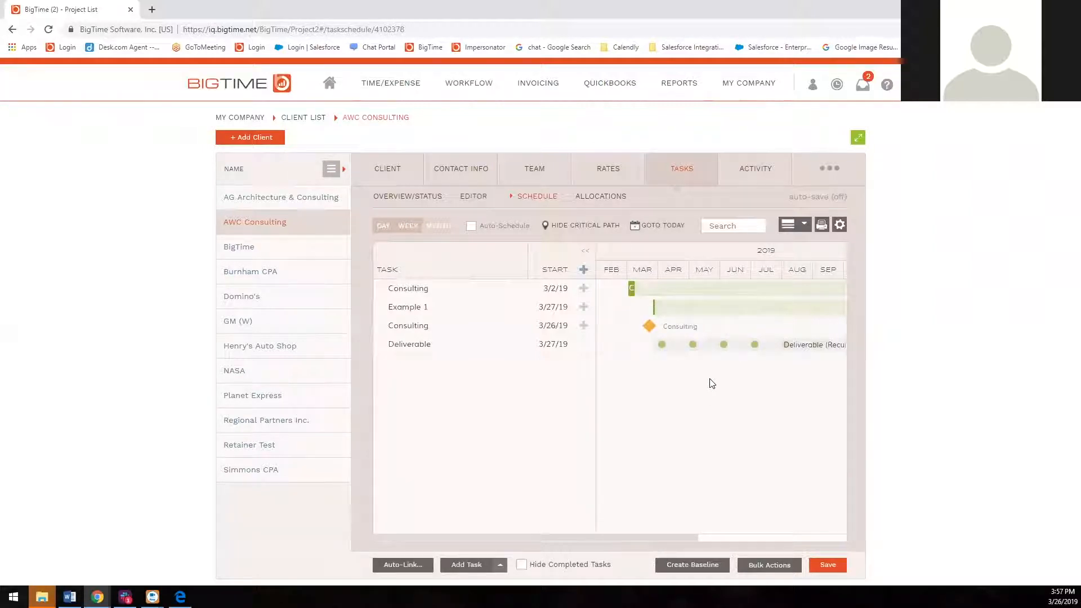
left_click_drag(633, 289, 659, 292)
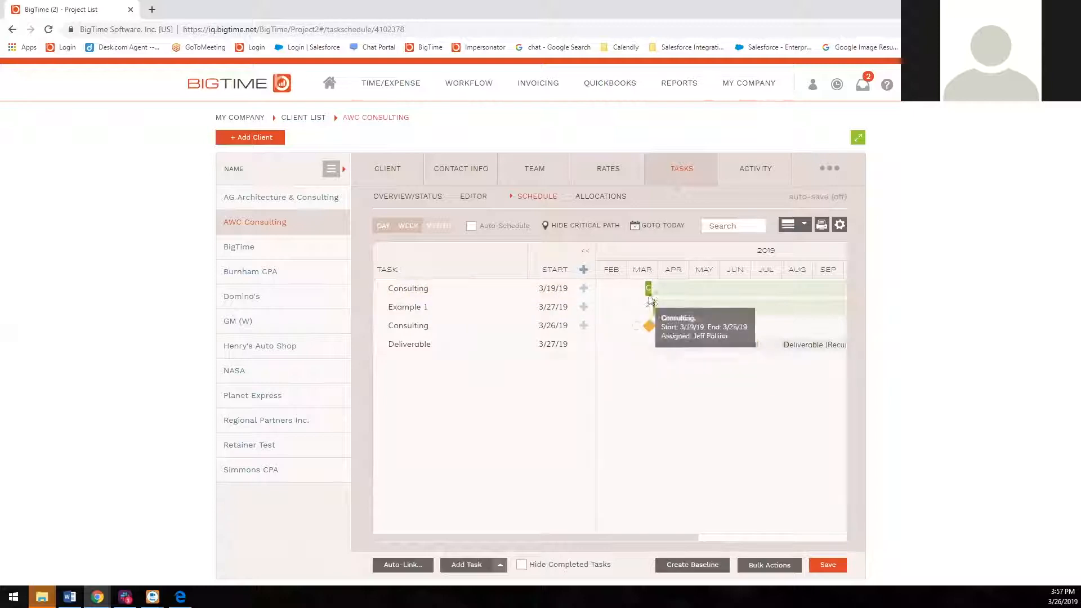
Extend the Example 1 bar on the schedule to about early July 2019 and link it to the Consulting group's milestone.
left_click_drag(654, 307, 761, 307)
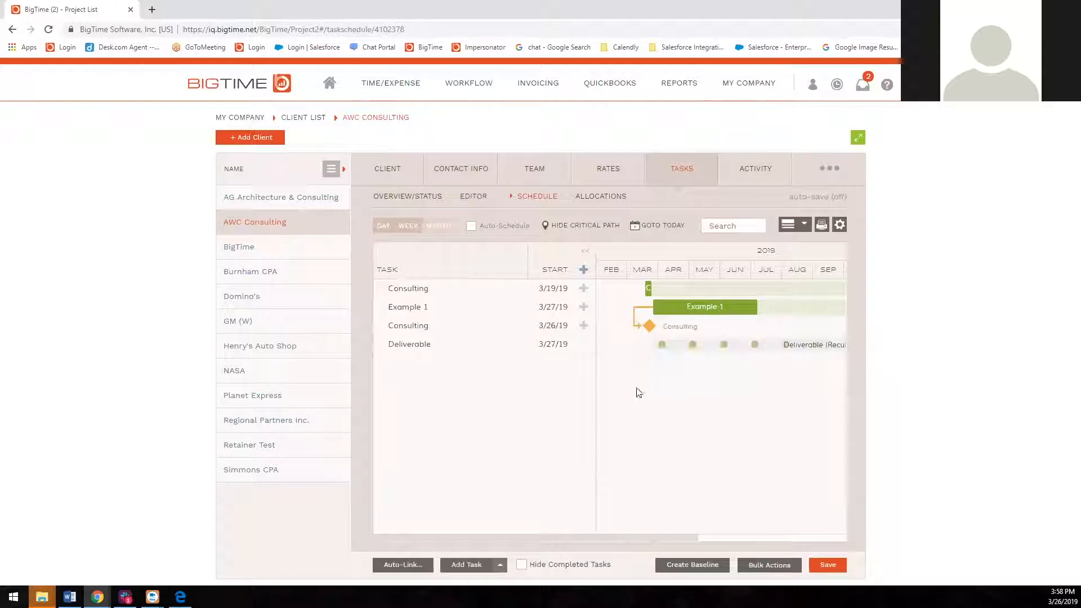
mouse_move(619, 539)
left_mouse_down()
mouse_move(659, 539)
mouse_move(615, 539)
left_mouse_up()
Open the task editor for the client AG Architecture & Consulting.
left_click(611, 179)
left_click(672, 173)
left_click(248, 204)
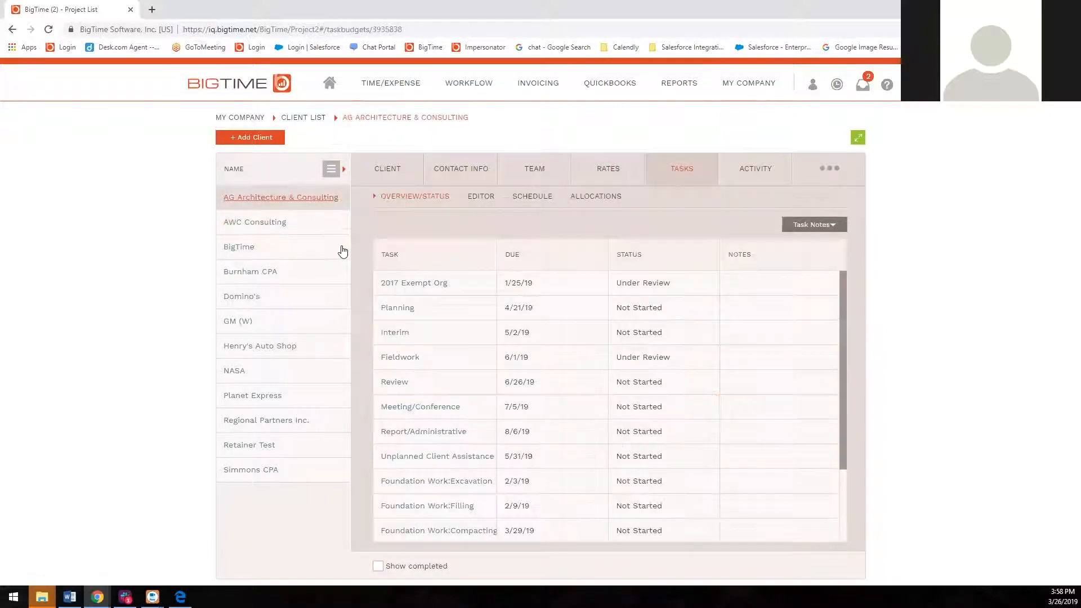
left_click(482, 197)
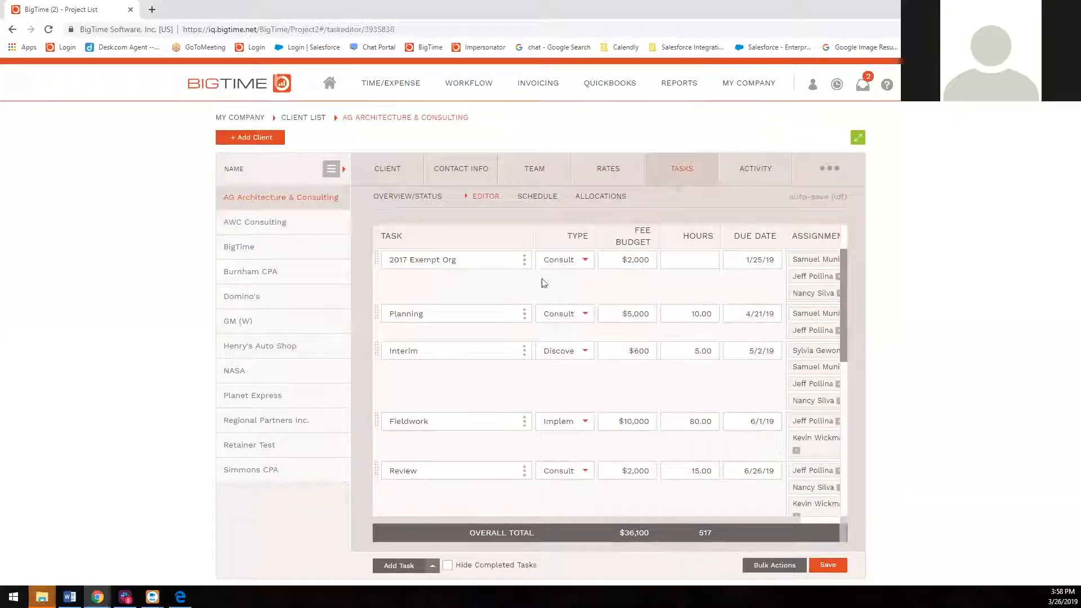
Review the client's tasks down to the Foundation Work group, and view its schedule on a finer time scale before returning to months.
scroll(482, 285, "down", 3)
scroll(482, 284, "down", 5)
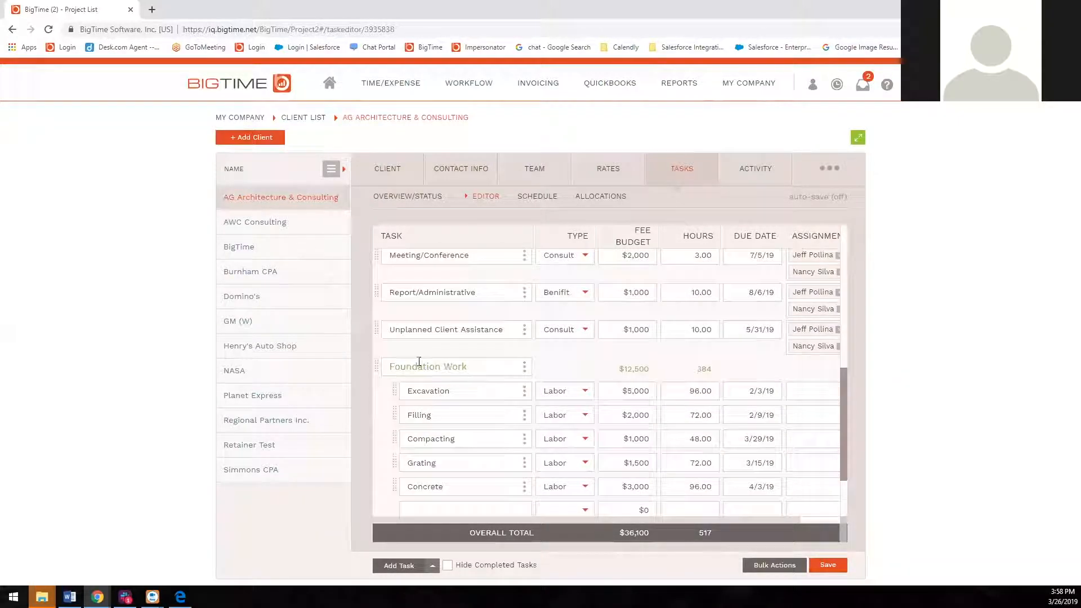
scroll(468, 373, "down", 2)
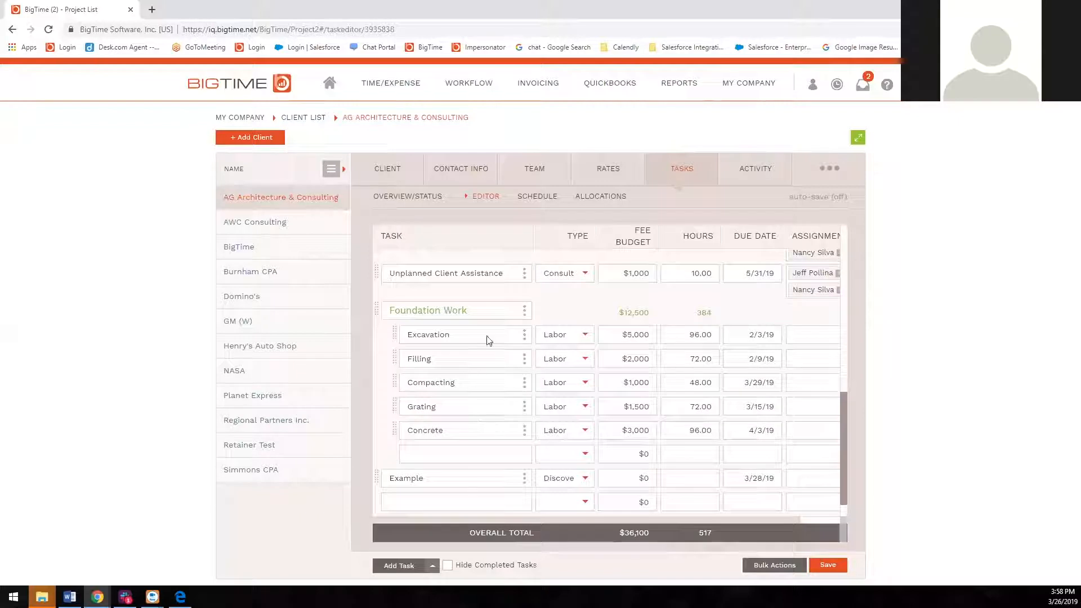
left_click(536, 196)
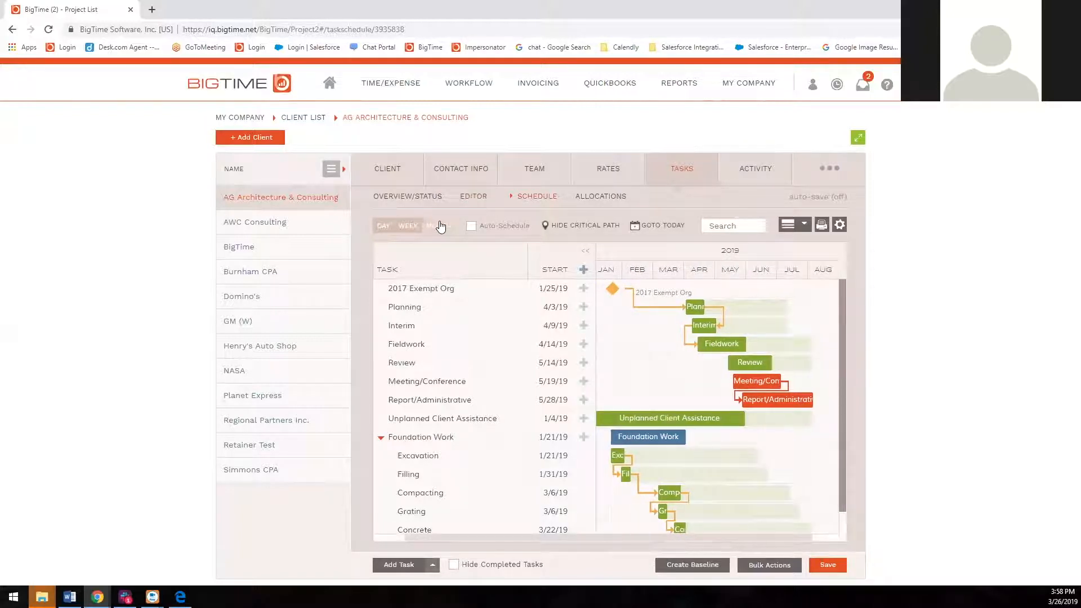
left_click(379, 231)
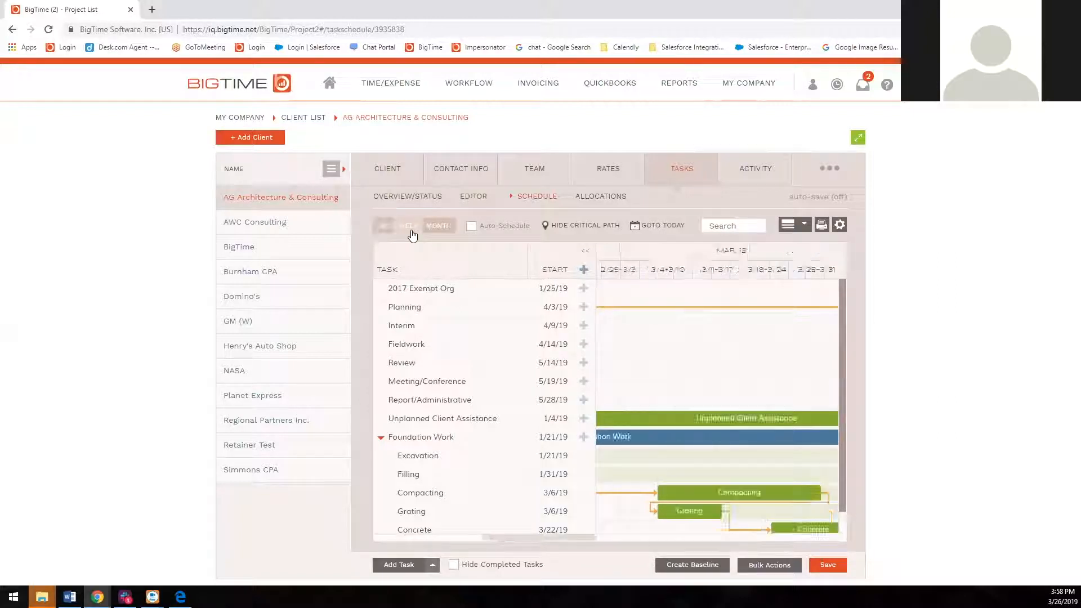
left_click(438, 228)
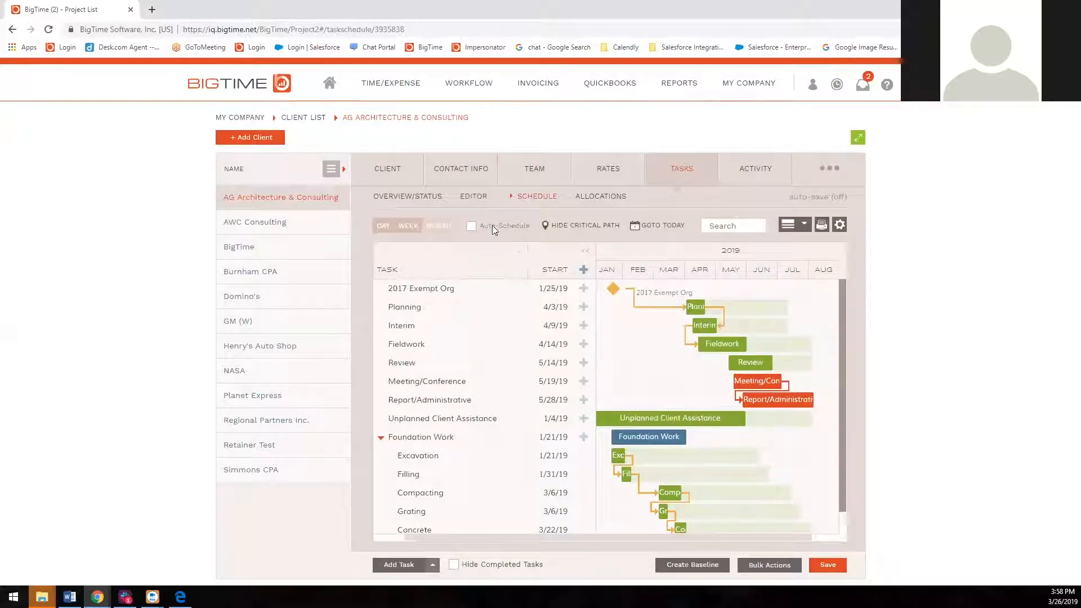
Turn on Auto-Schedule, and hide and re-show the critical path to examine the Meeting/Conference and Report/Administrative tasks.
left_click(471, 227)
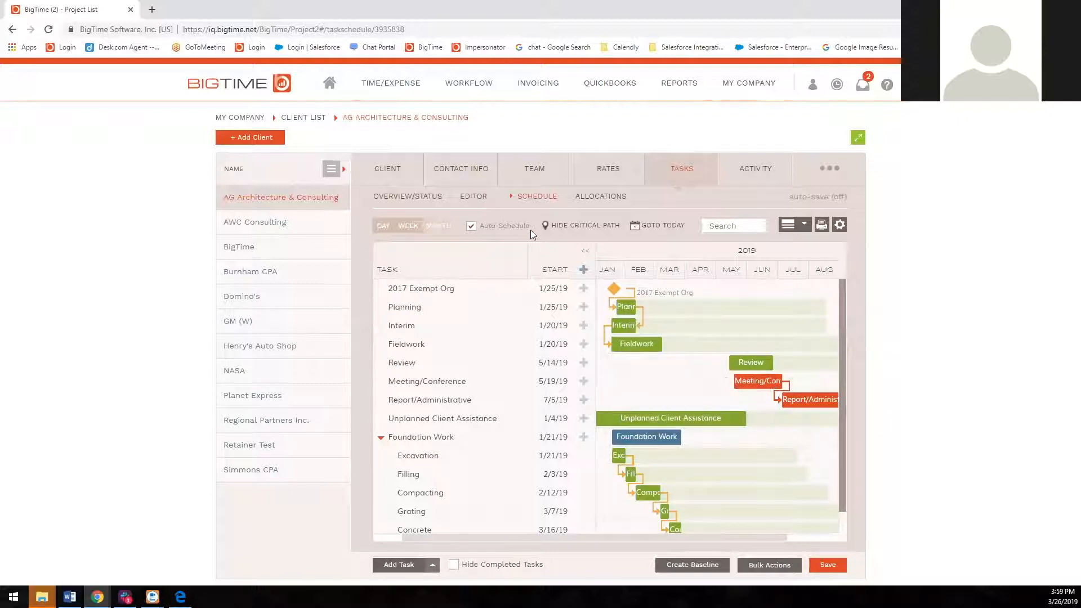
left_click(578, 226)
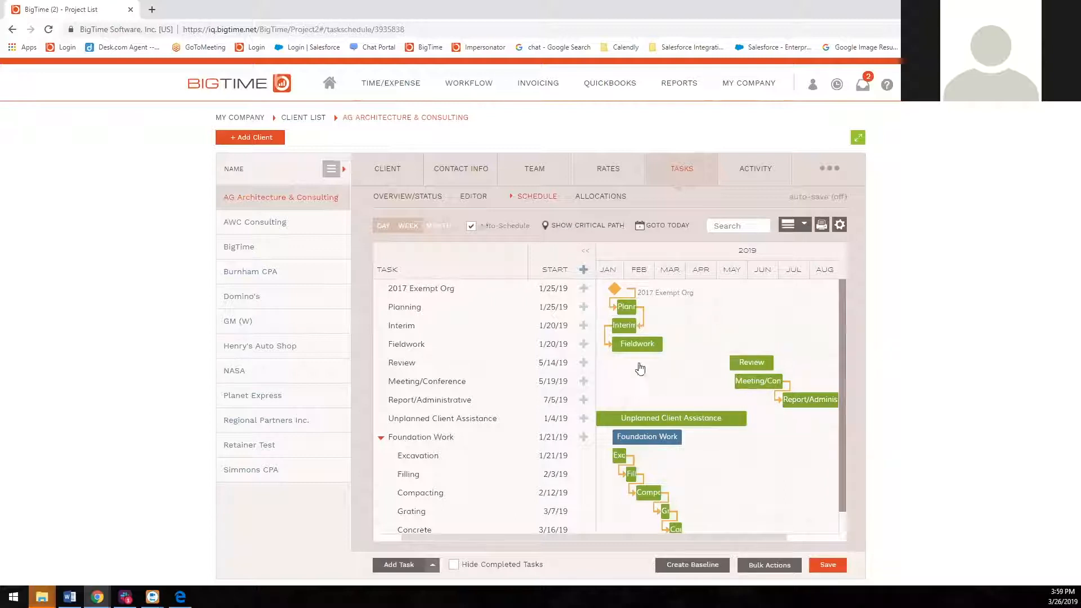
left_click(570, 226)
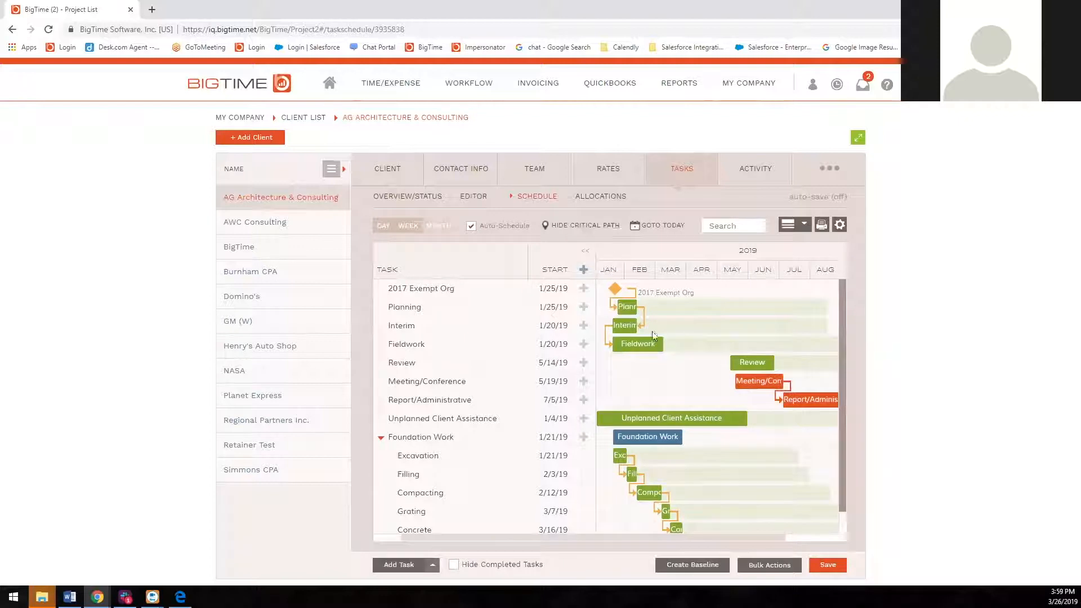
mouse_move(765, 393)
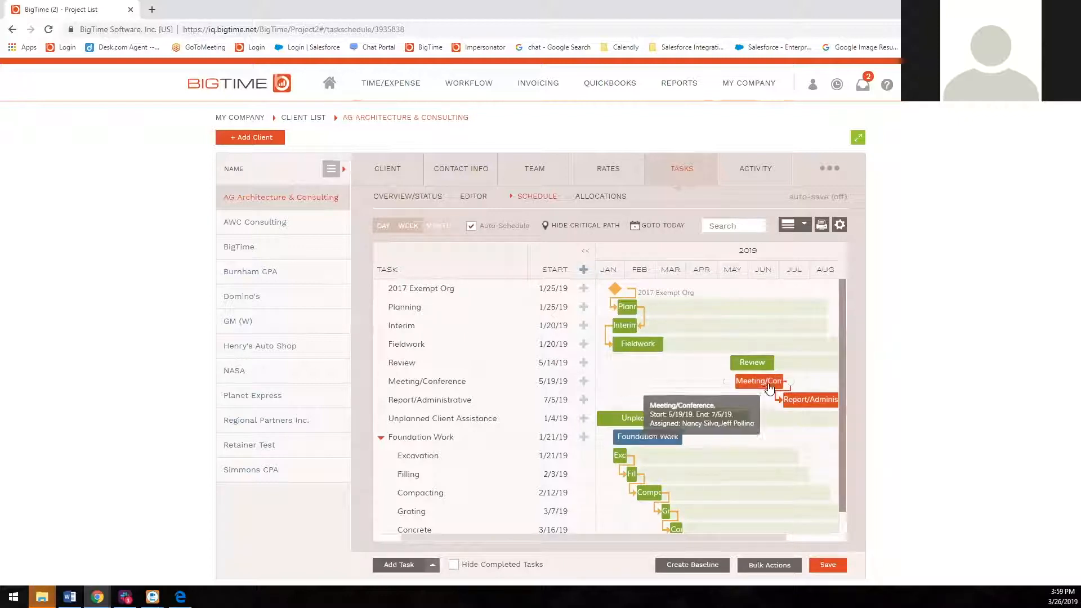
mouse_move(810, 407)
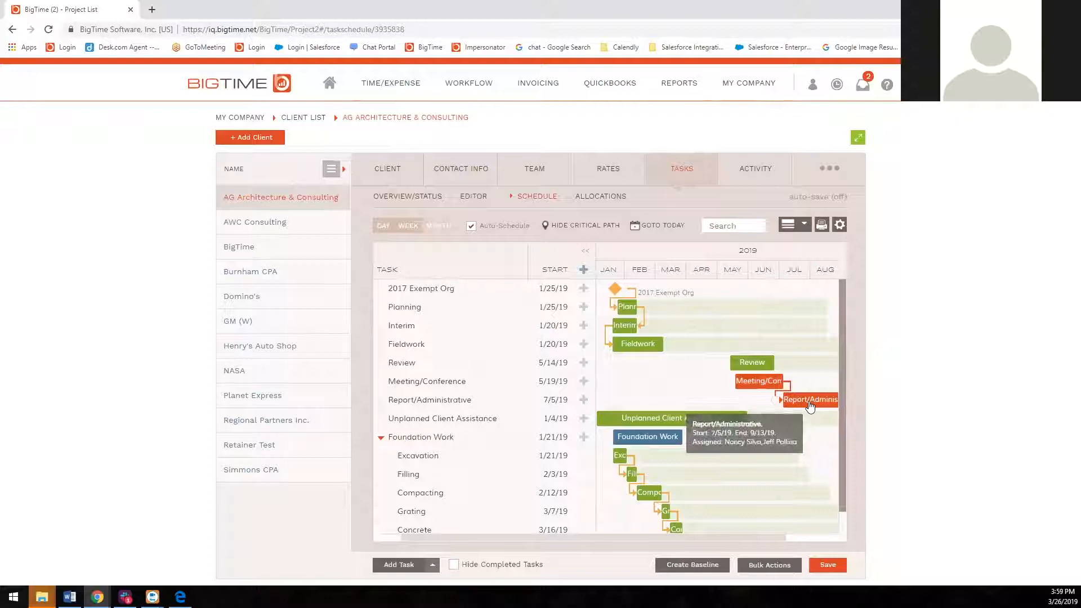
scroll(732, 407, "down", 1)
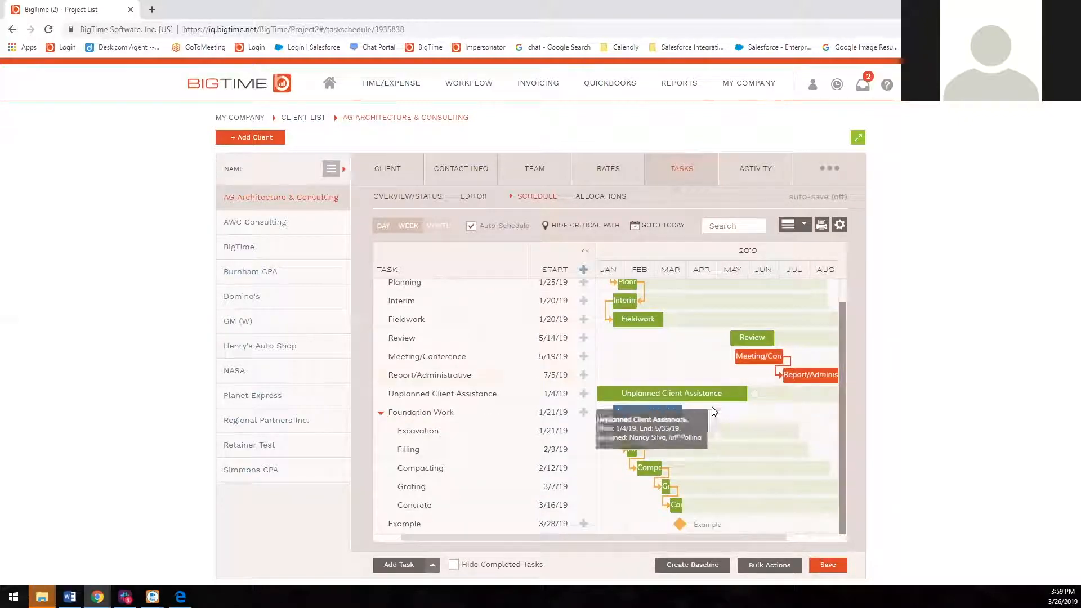
scroll(706, 386, "up", 1)
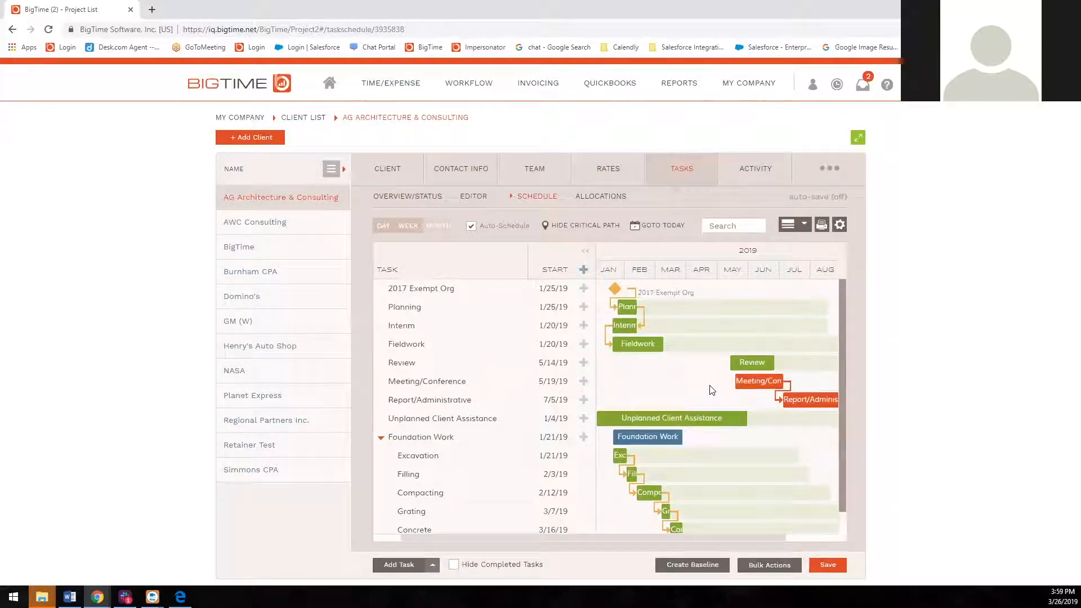
Bring today's date into view on the schedule, and collapse all task groups before expanding Foundation Work again.
left_click(642, 227)
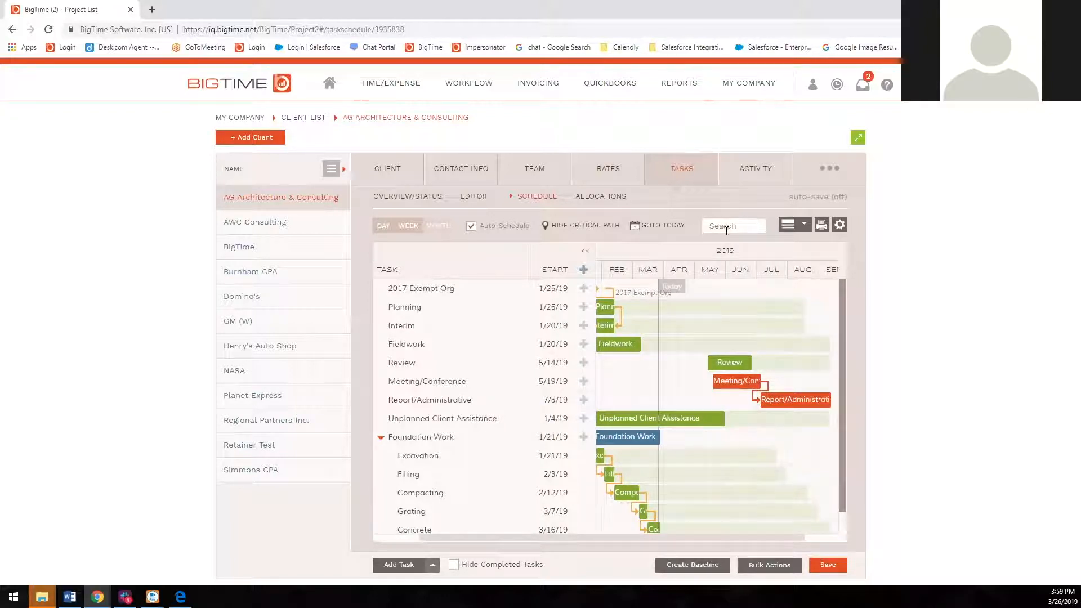
left_click(805, 226)
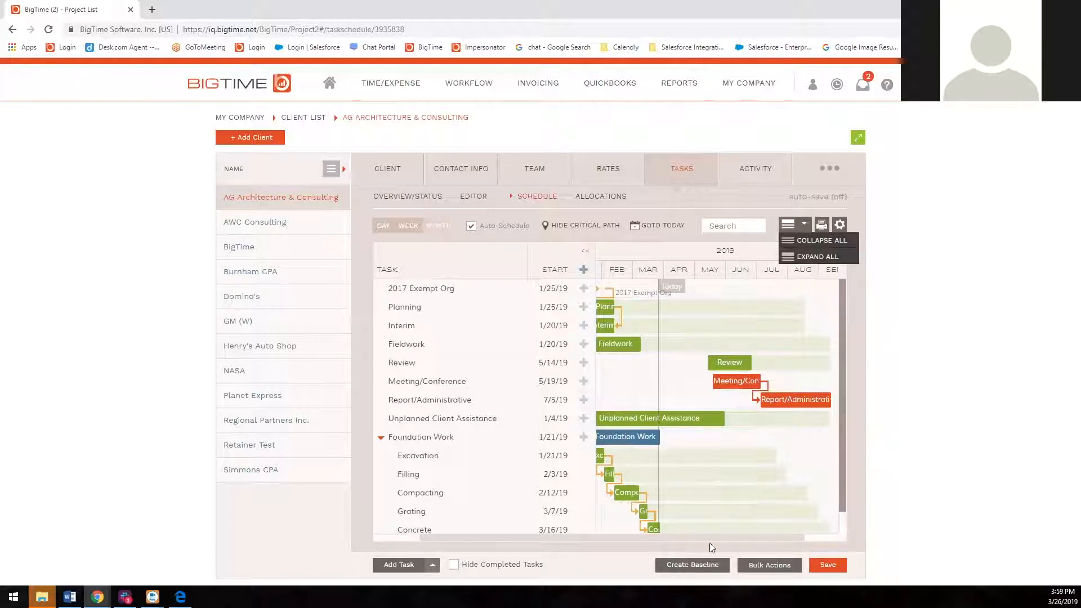
left_click_drag(675, 538, 637, 539)
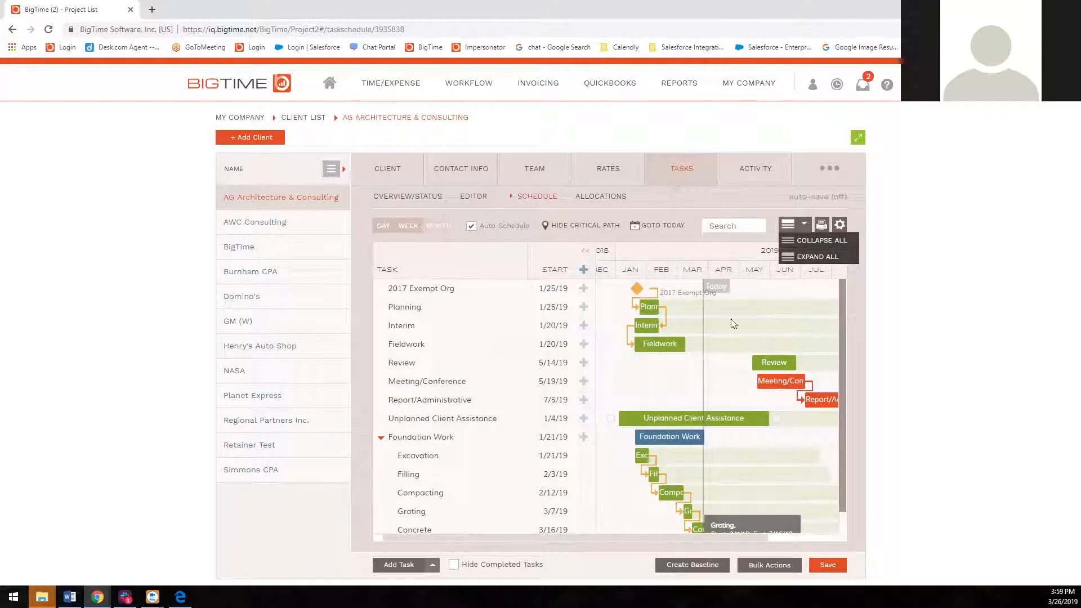
left_click(821, 240)
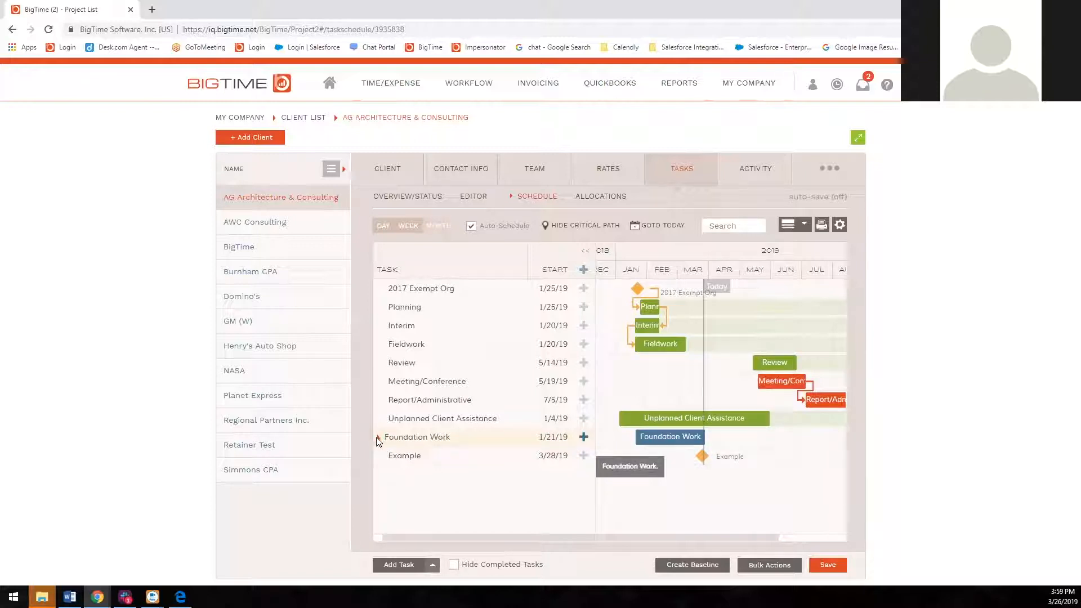
left_click(380, 439)
scroll(391, 440, "down", 1)
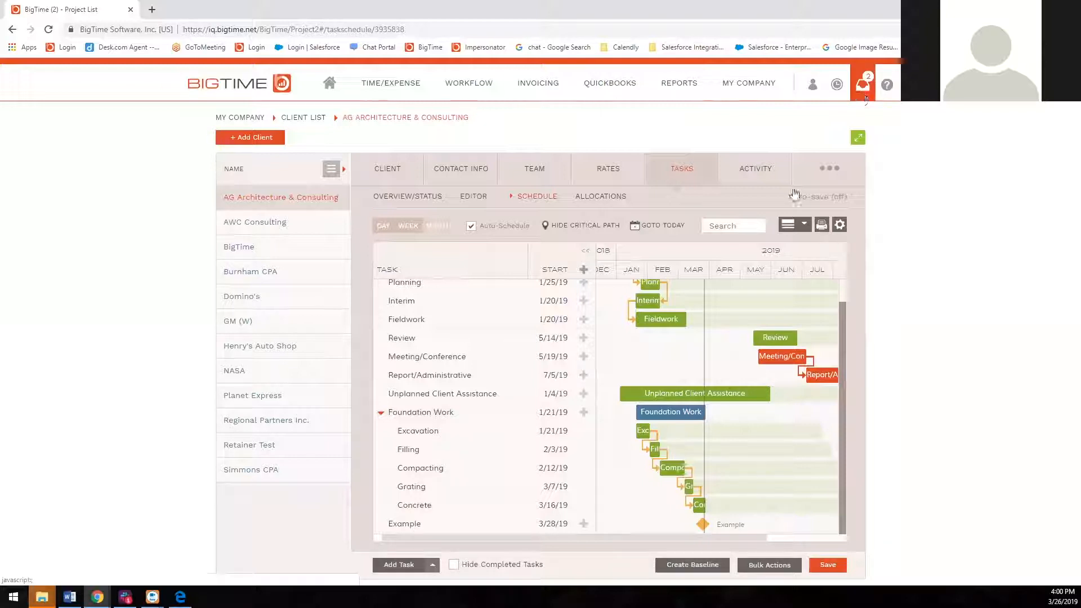
Look through the General Information and Estimates fields available as schedule columns, and close the list without changing the selection.
left_click(840, 226)
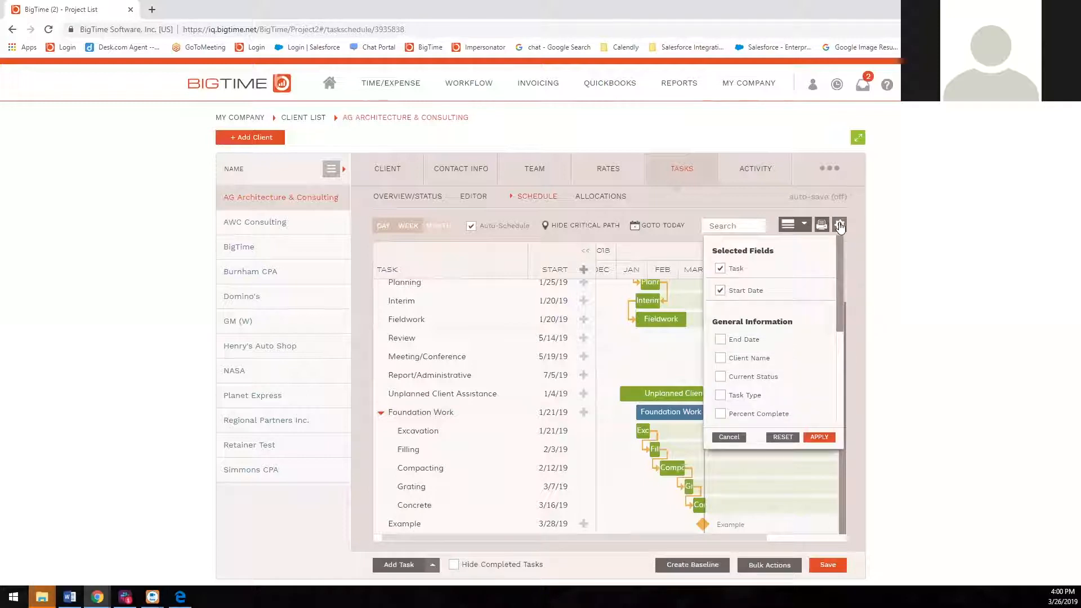
scroll(766, 321, "down", 1)
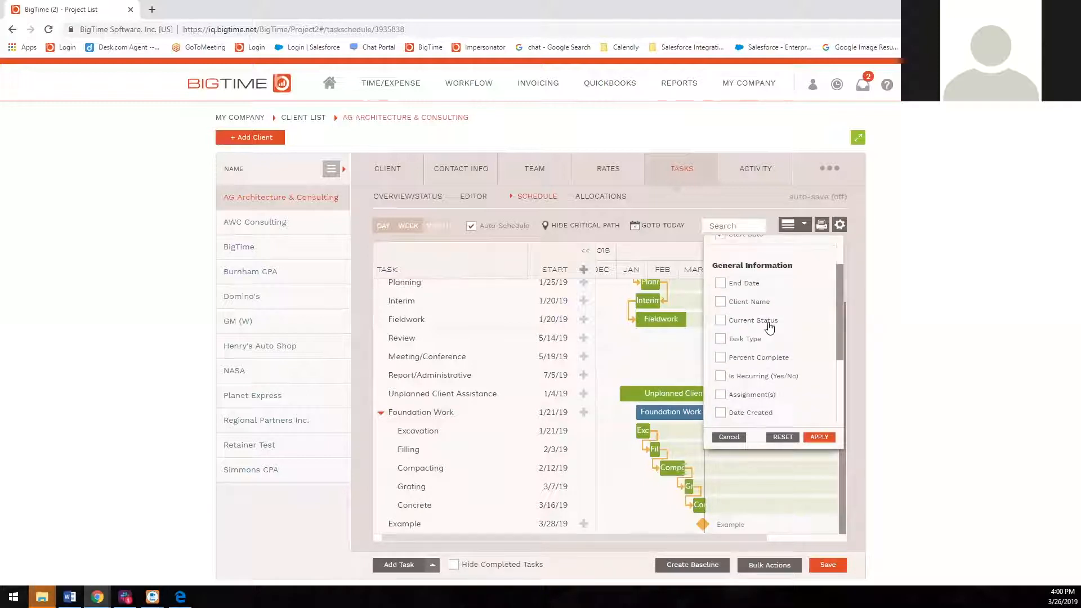
scroll(760, 323, "up", 1)
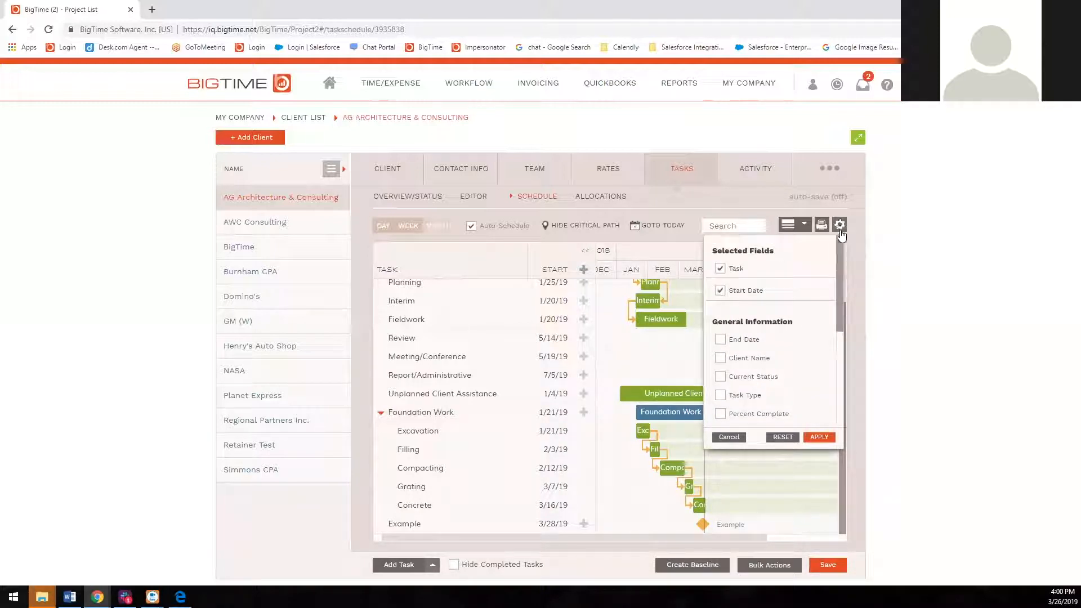
scroll(783, 338, "down", 3)
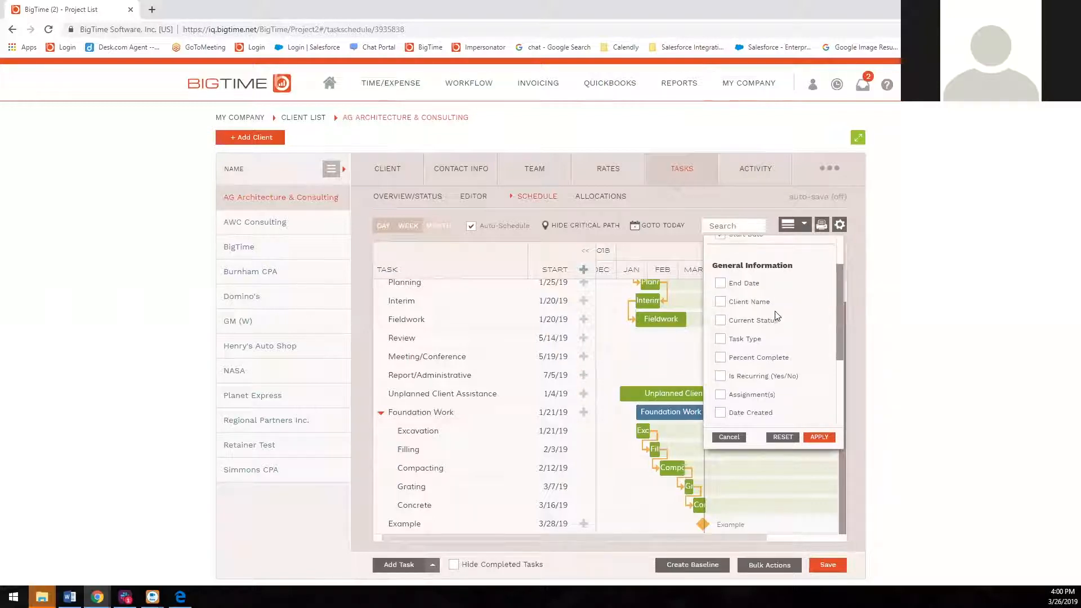
scroll(761, 311, "down", 1)
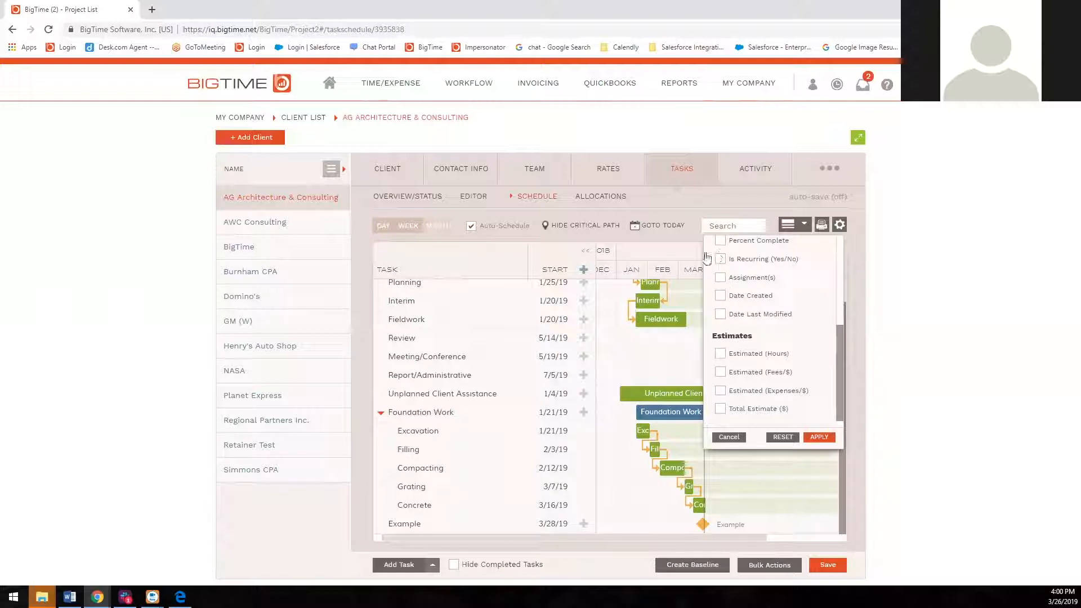
left_click(754, 203)
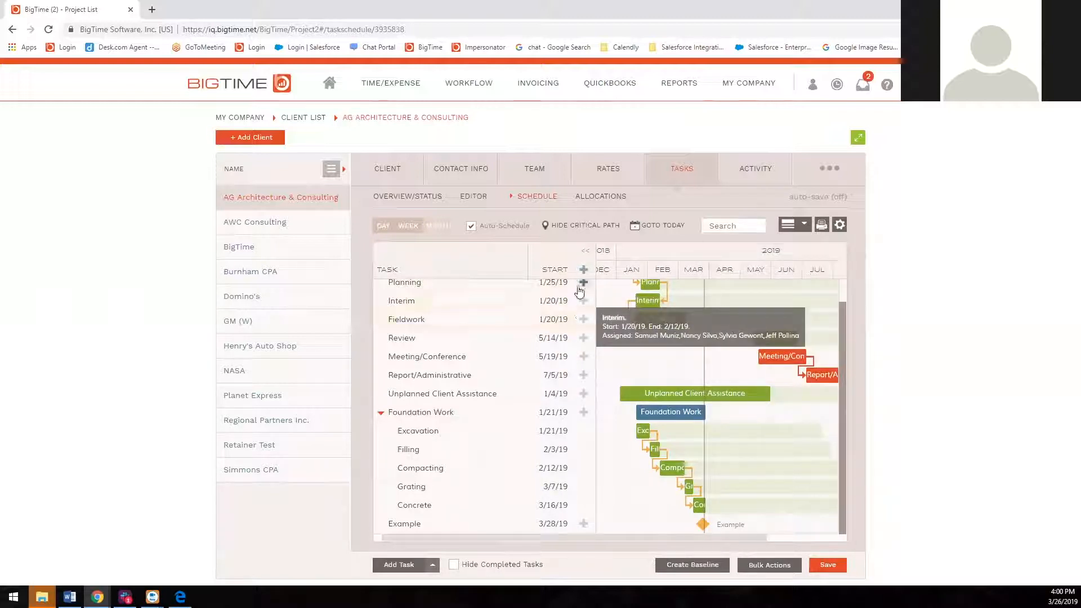
Look at the schedule's new-task form and the baseline creation prompt, closing both without adding or updating anything.
scroll(579, 282, "up", 1)
left_click(582, 269)
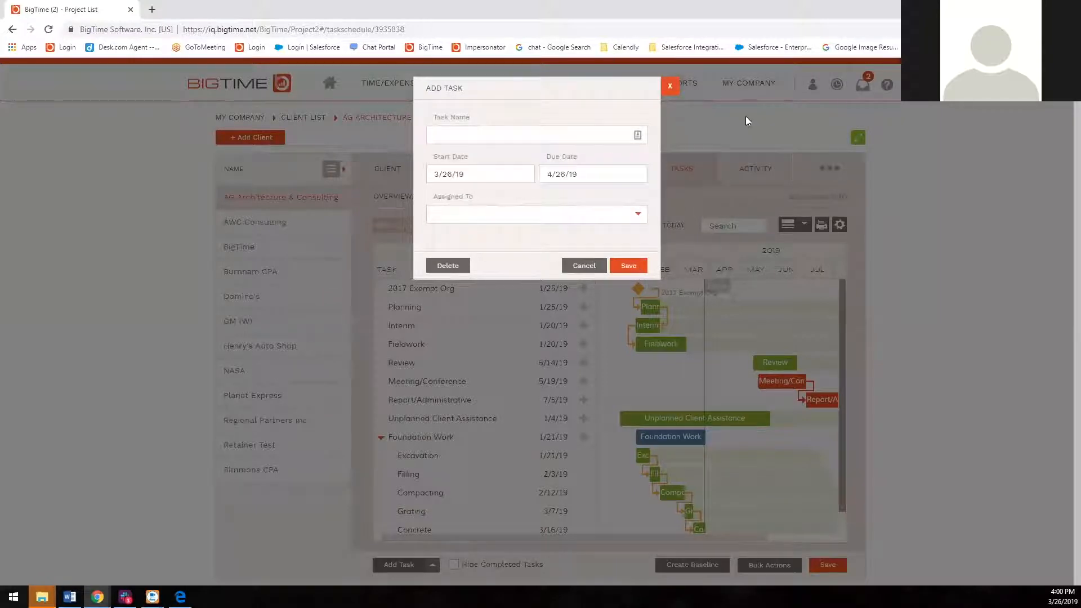
left_click(670, 86)
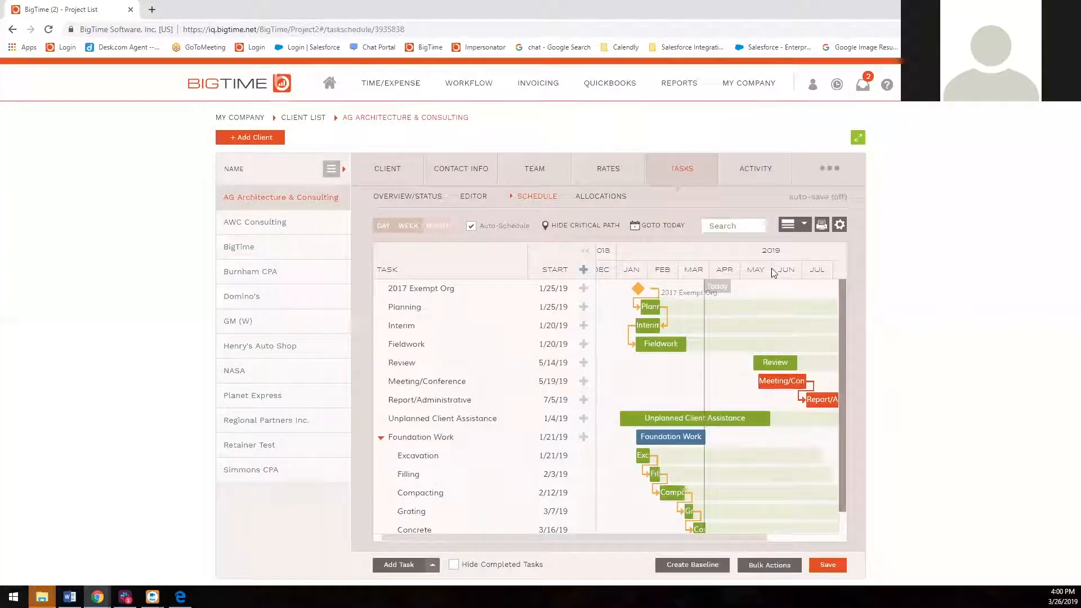
scroll(772, 268, "down", 1)
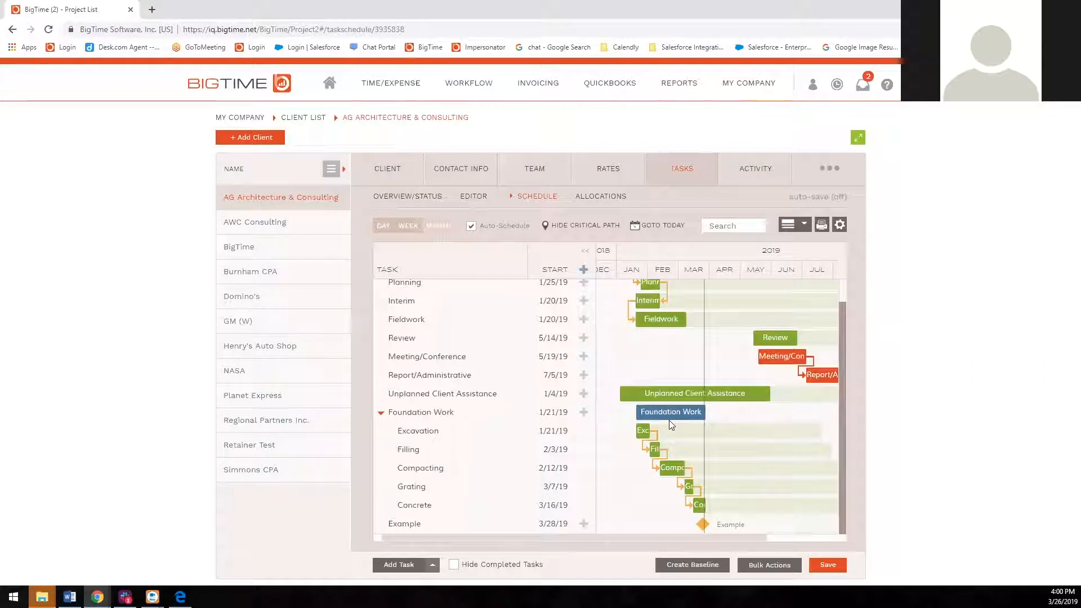
left_click(707, 565)
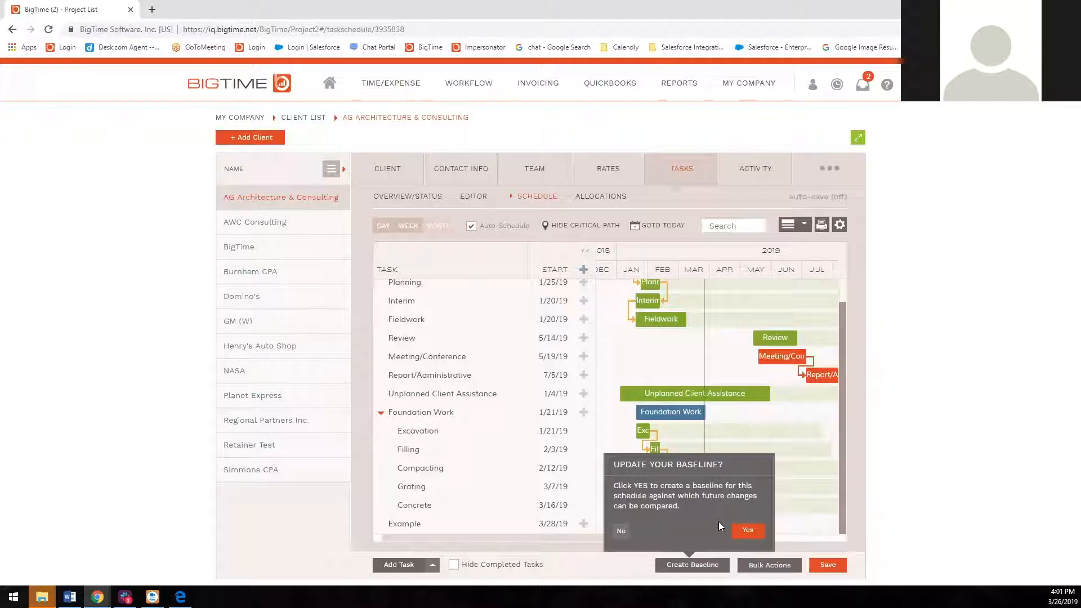
left_click(626, 555)
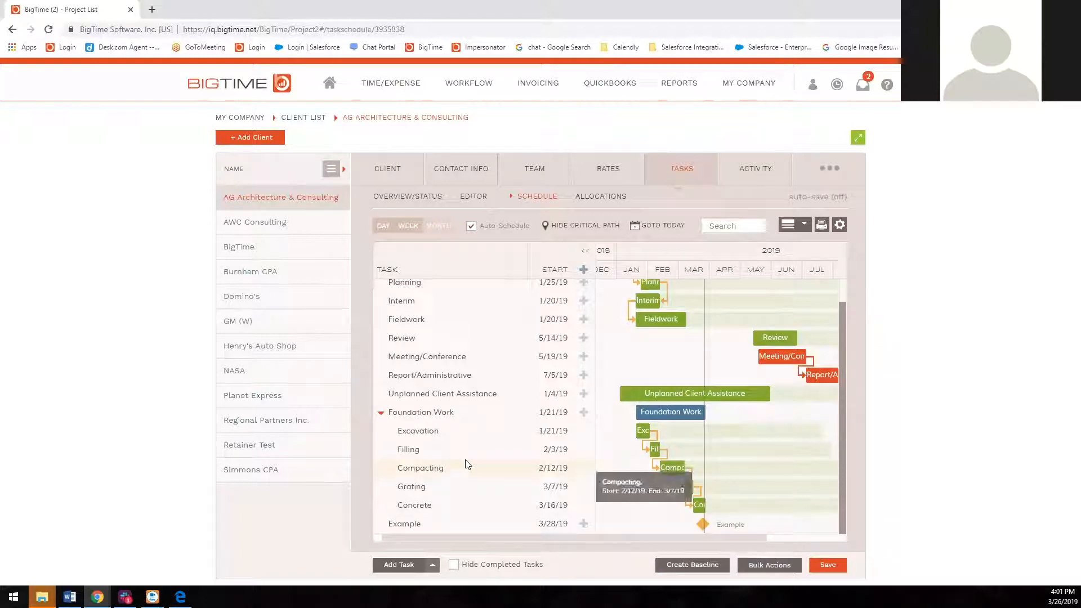
Select 2017 Exempt Org, Planning and Interim to view the available bulk actions, and return to the task editor without applying any.
scroll(466, 465, "up", 1)
left_click(753, 565)
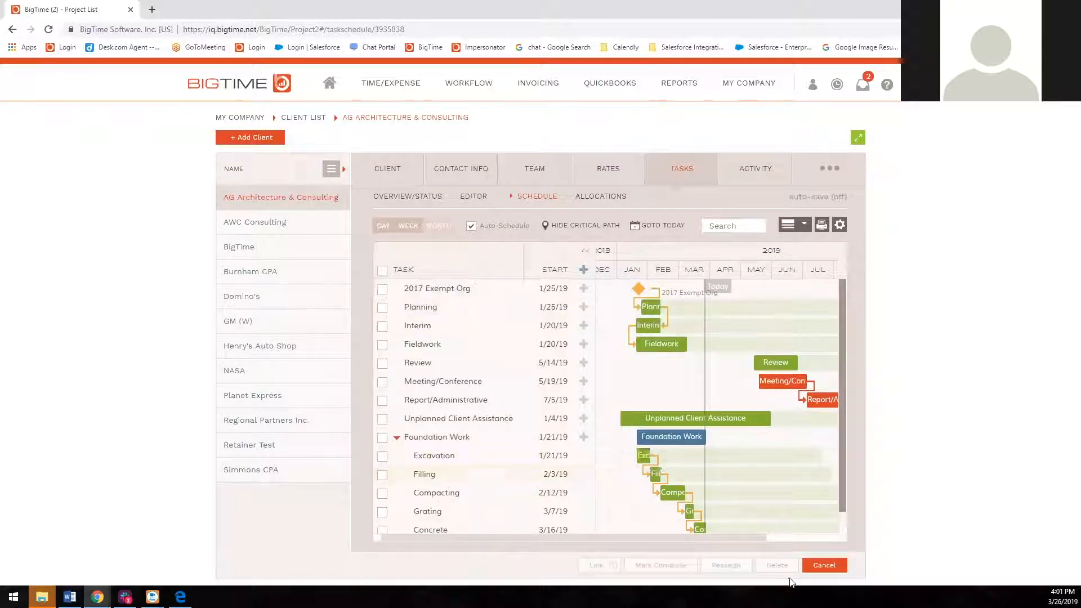
left_click(383, 289)
left_click(382, 308)
left_click(383, 327)
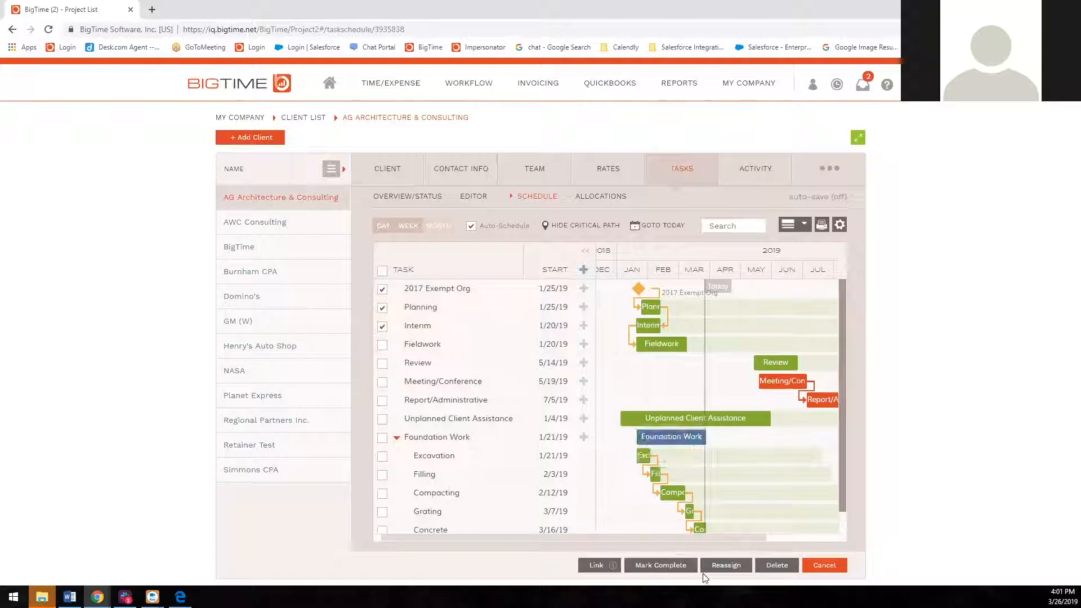
mouse_move(611, 570)
left_click(471, 206)
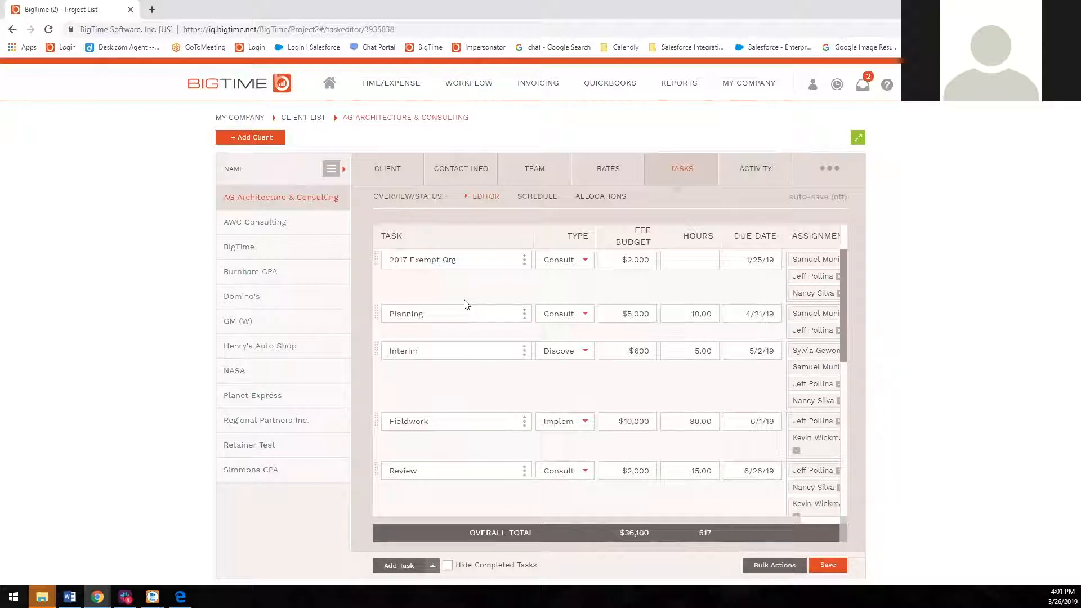
On the Task Dashboard, add a new task named Example for client AWC Consulting using the Add+Edit option.
mouse_move(460, 87)
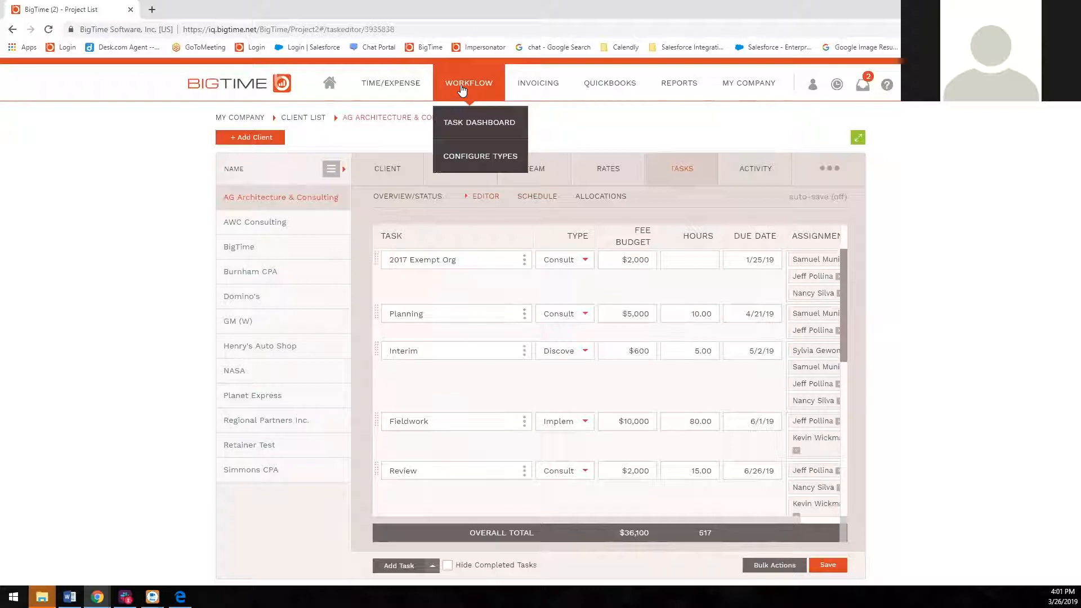
left_click(467, 119)
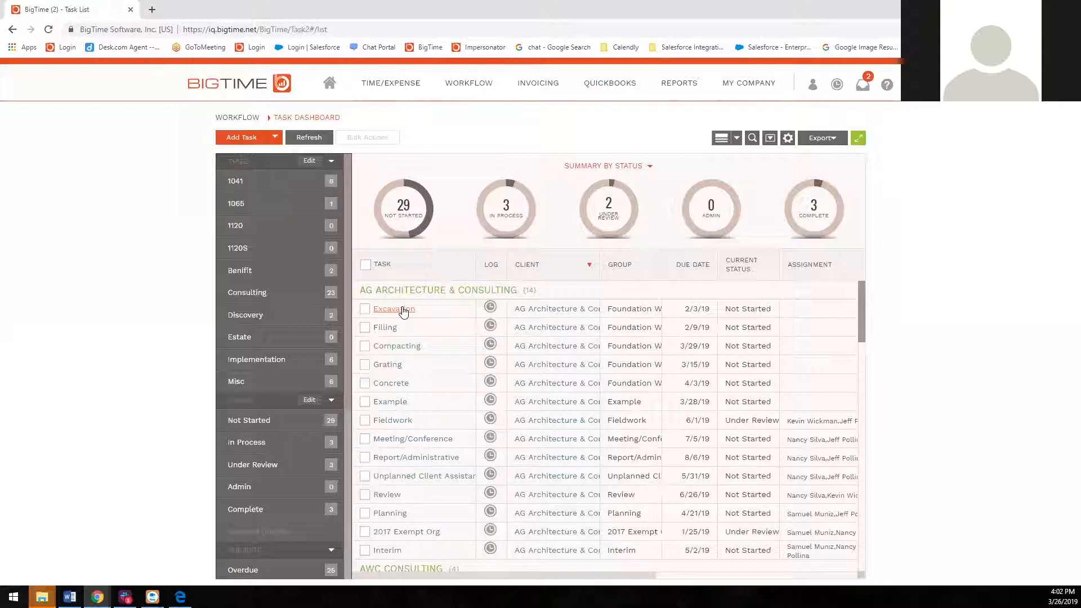
left_click(246, 138)
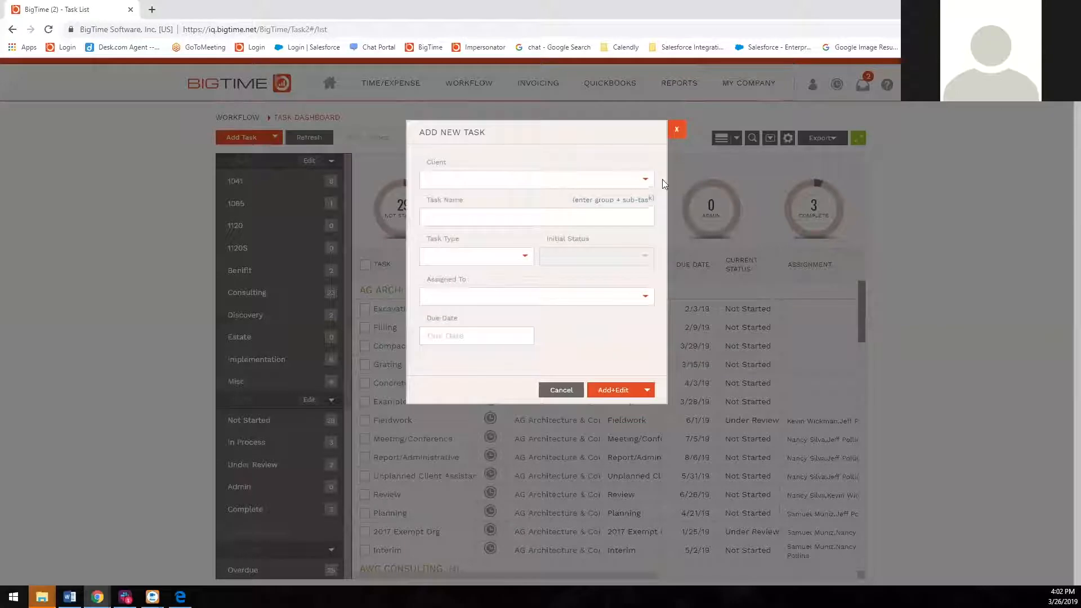
left_click(645, 180)
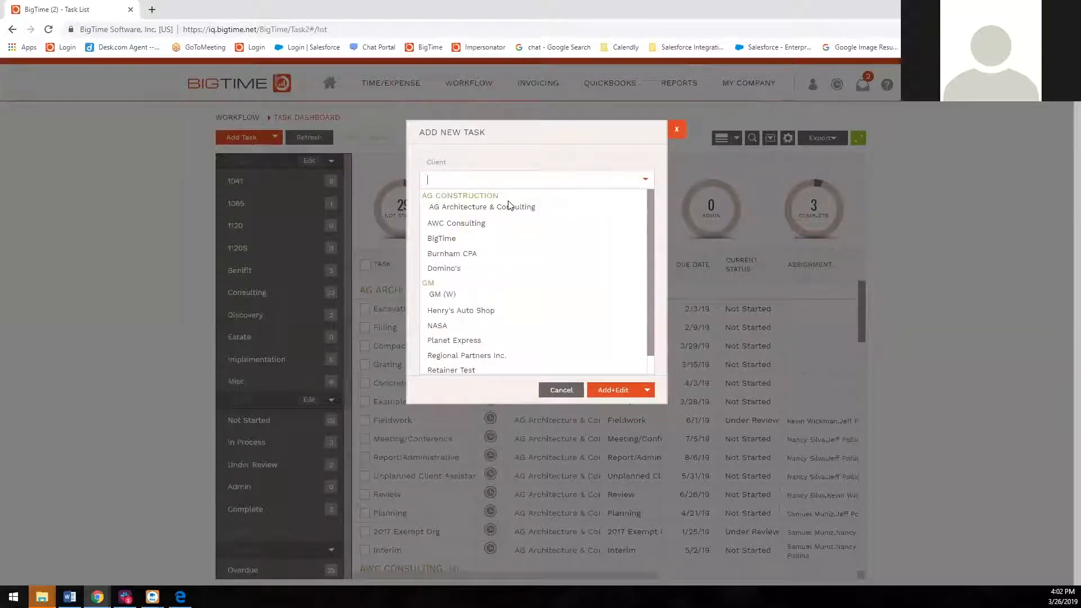
left_click(482, 224)
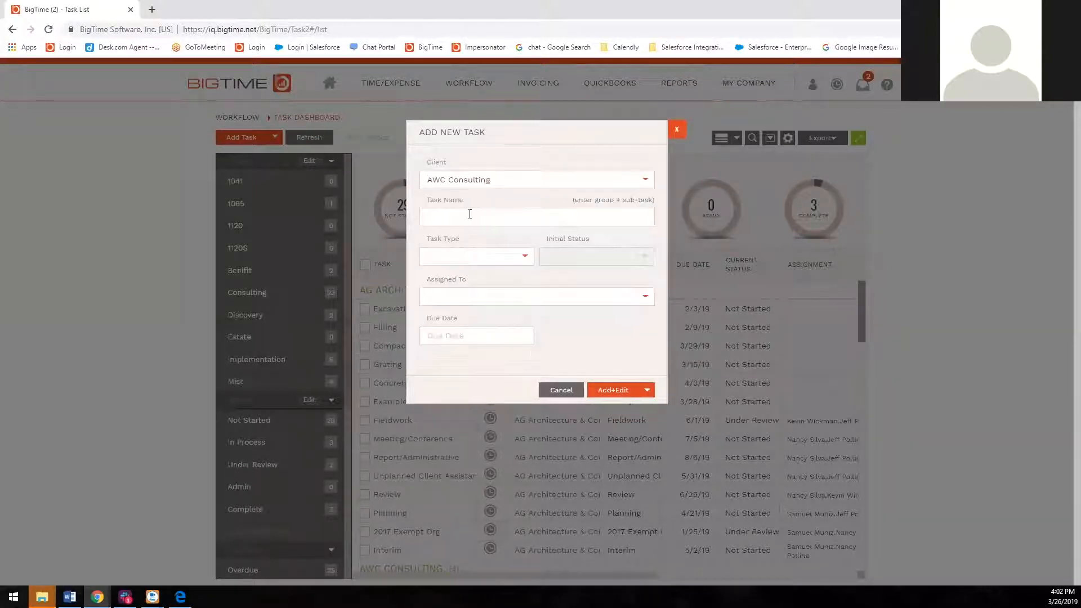
left_click(466, 256)
left_click(648, 390)
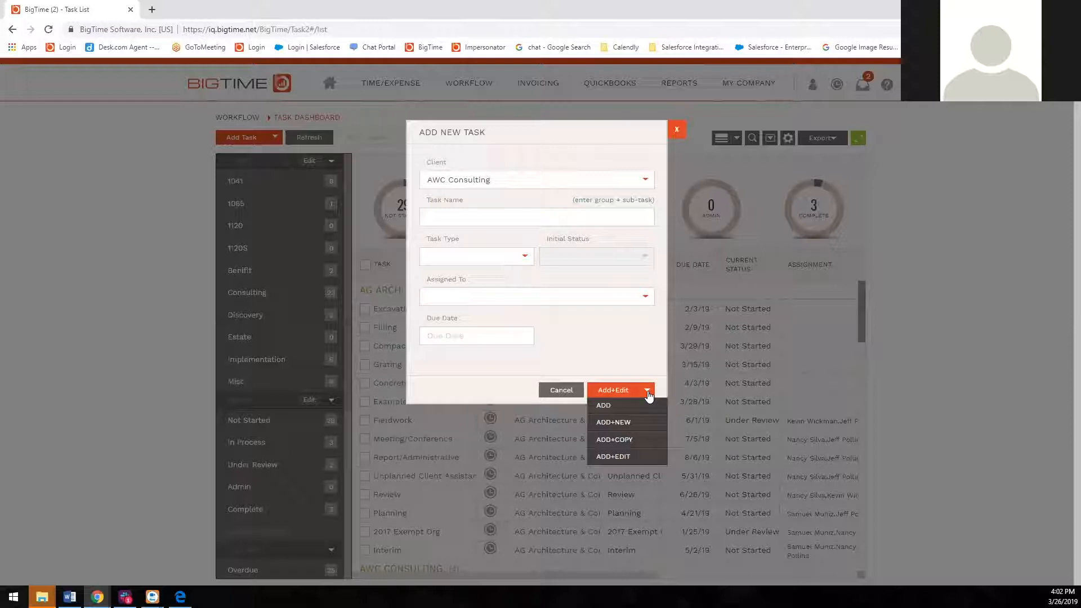
left_click(643, 461)
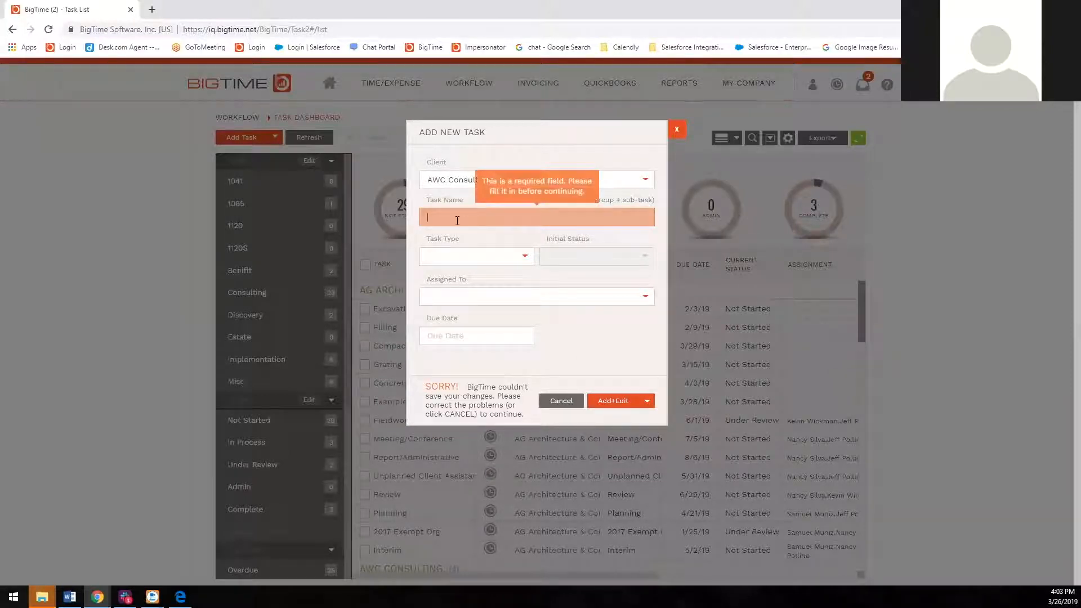
type("Example")
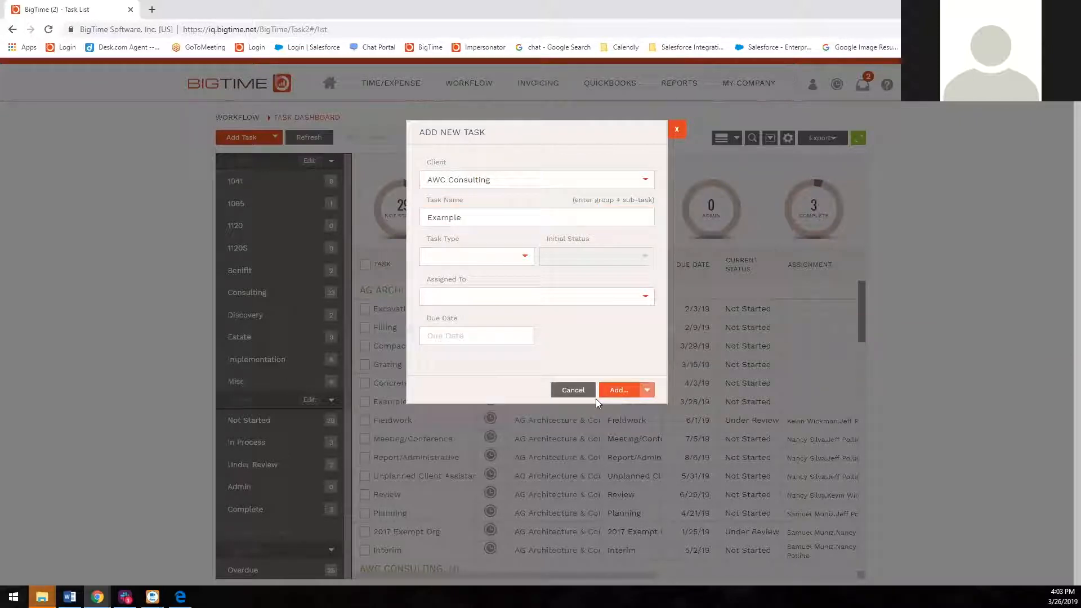
left_click(619, 390)
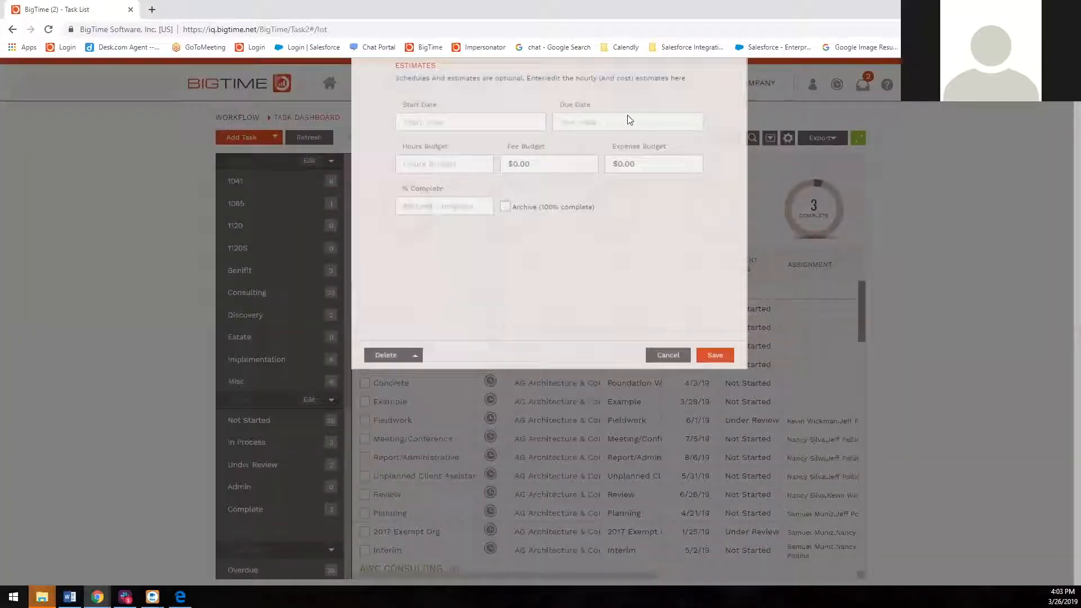
Review the new Example task's general info, budget and dates, and accounting settings including fee types, and close the details without saving.
left_click(438, 119)
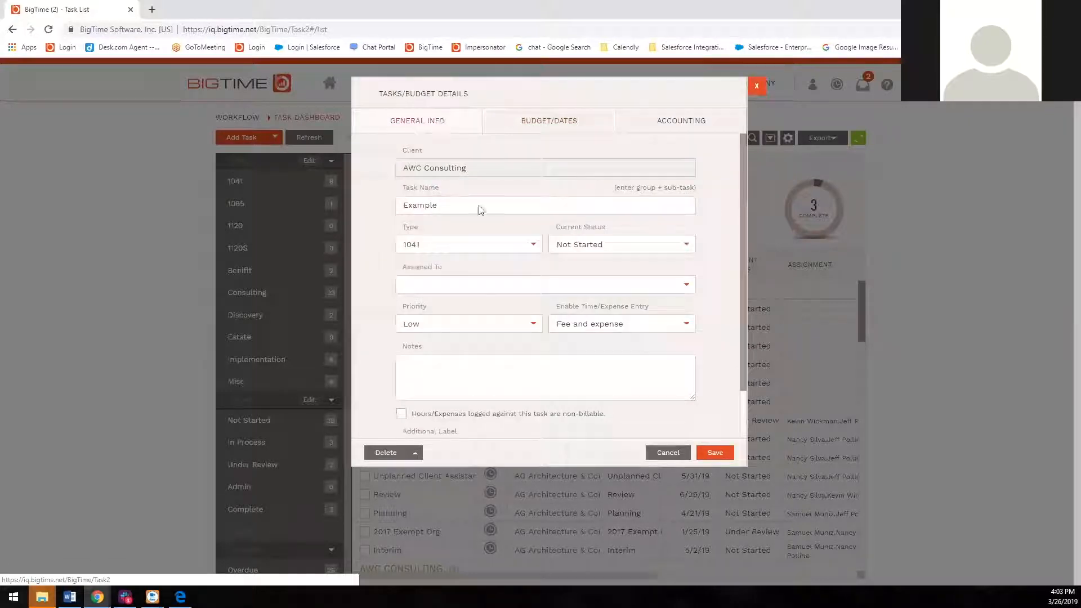
scroll(480, 244, "down", 1)
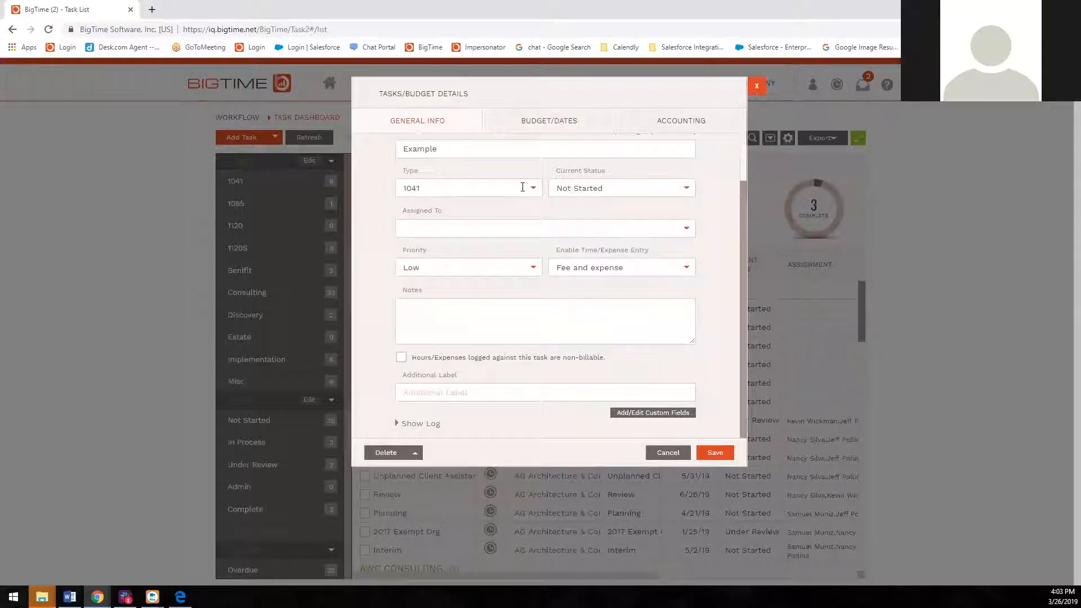
left_click(544, 132)
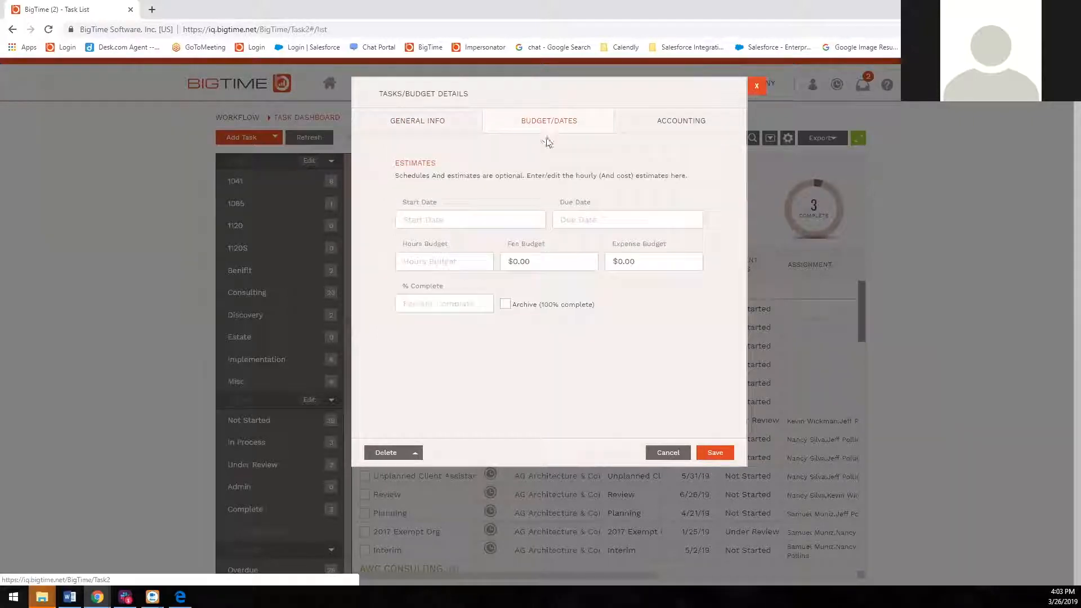
left_click(679, 130)
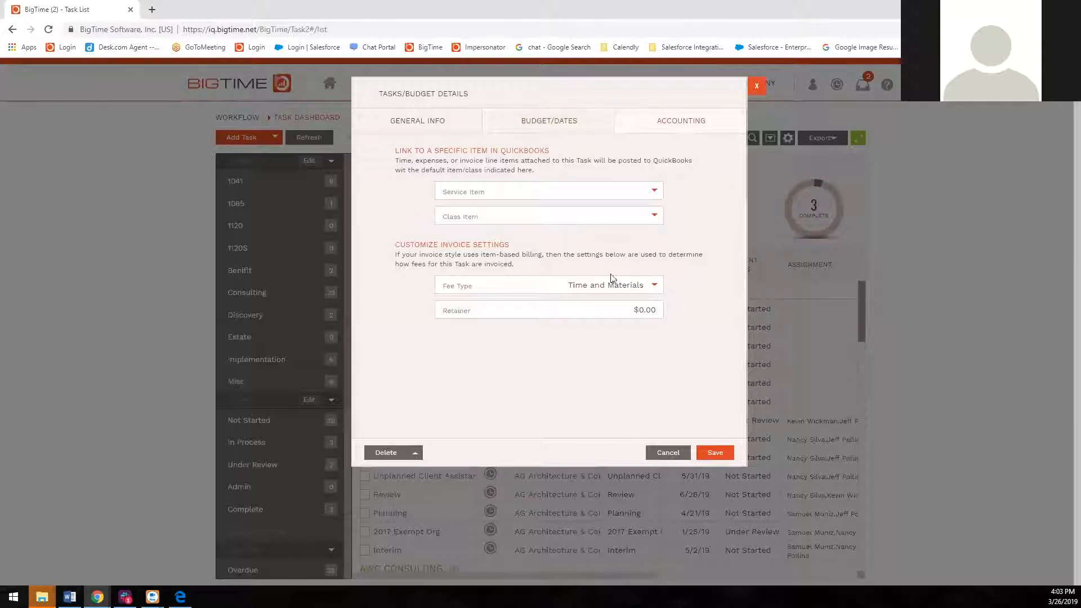
left_click(655, 286)
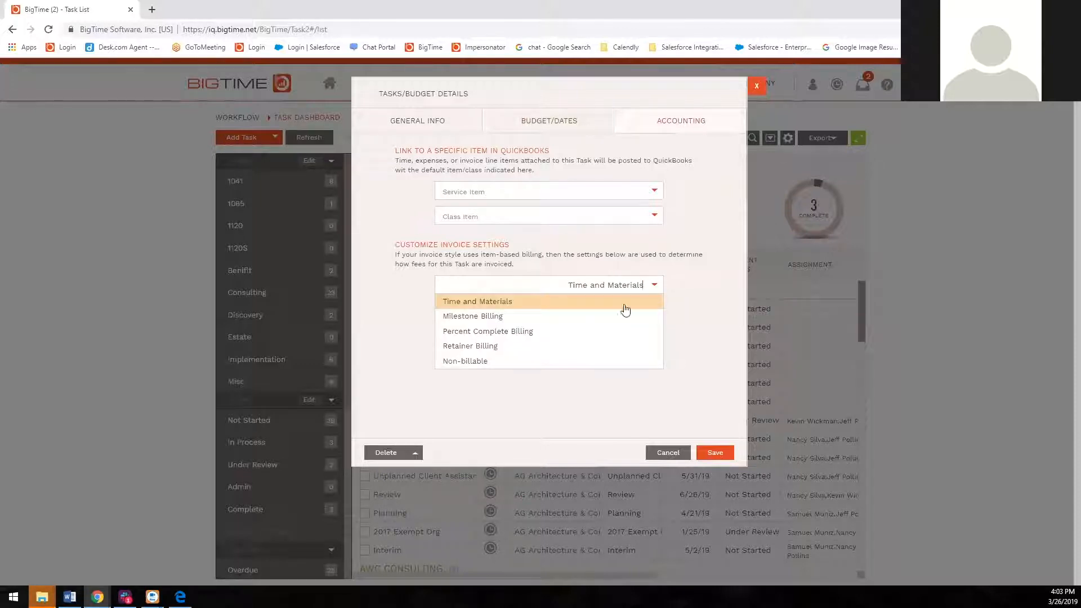
left_click(708, 281)
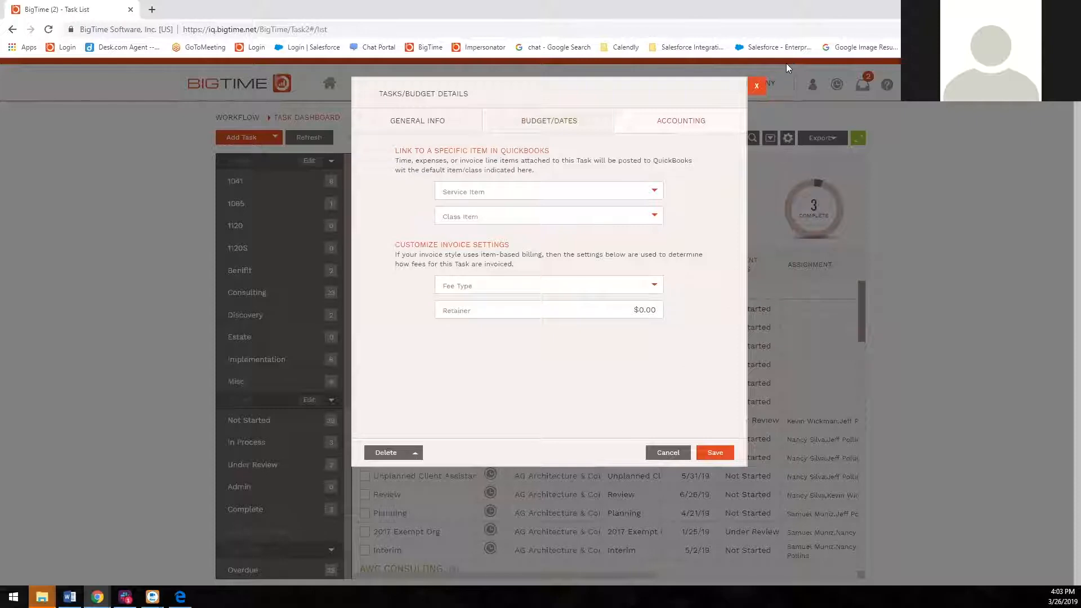
left_click(756, 87)
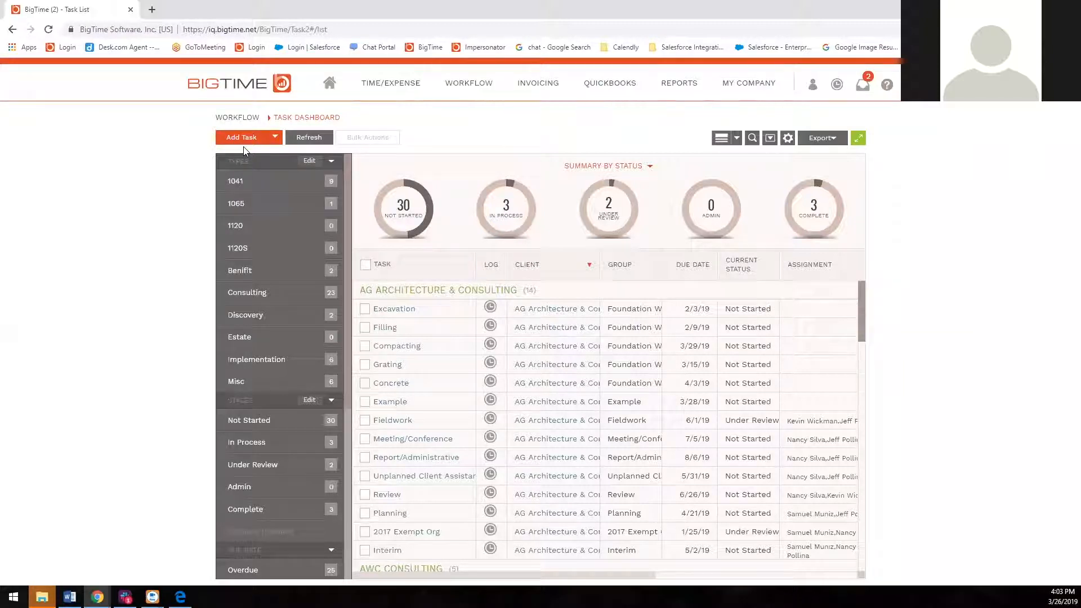
Open the workflow type configuration and add a task type labelled Labor.
left_click(483, 97)
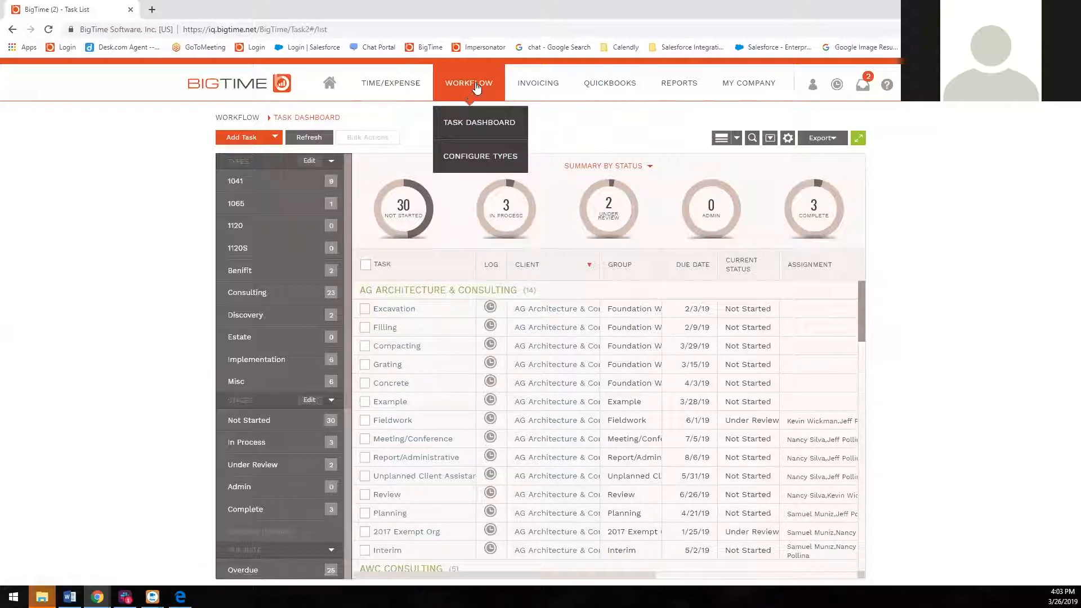
left_click(493, 157)
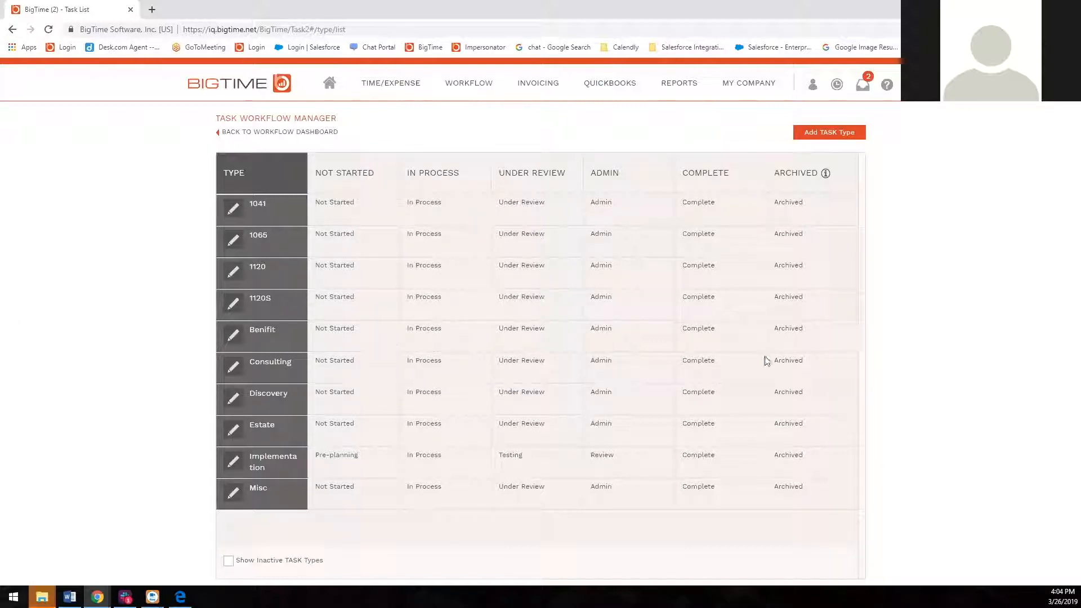
left_click(824, 135)
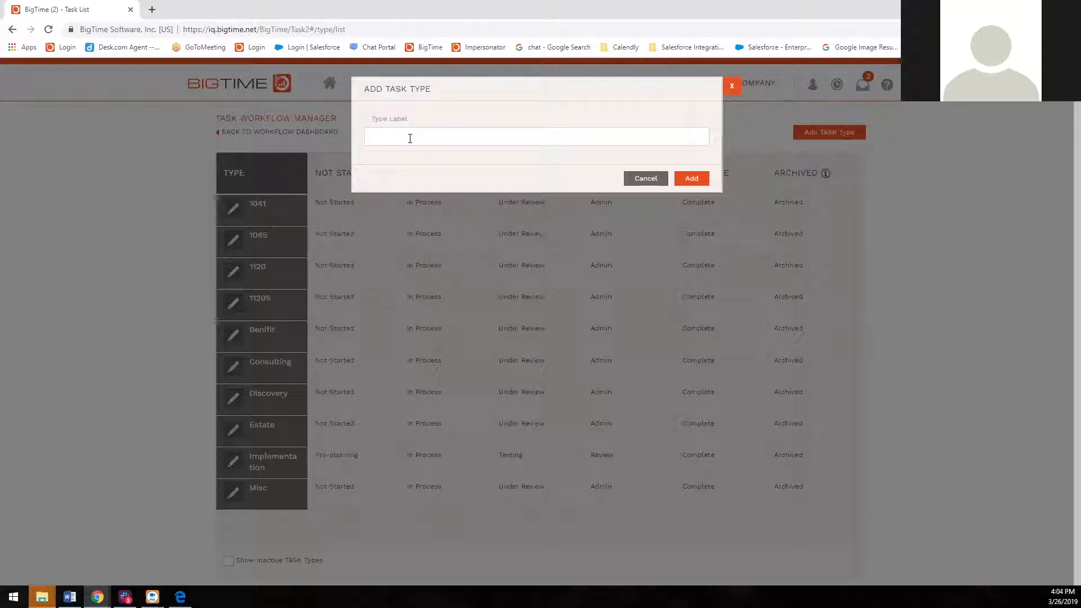
type("Labor")
left_click(688, 178)
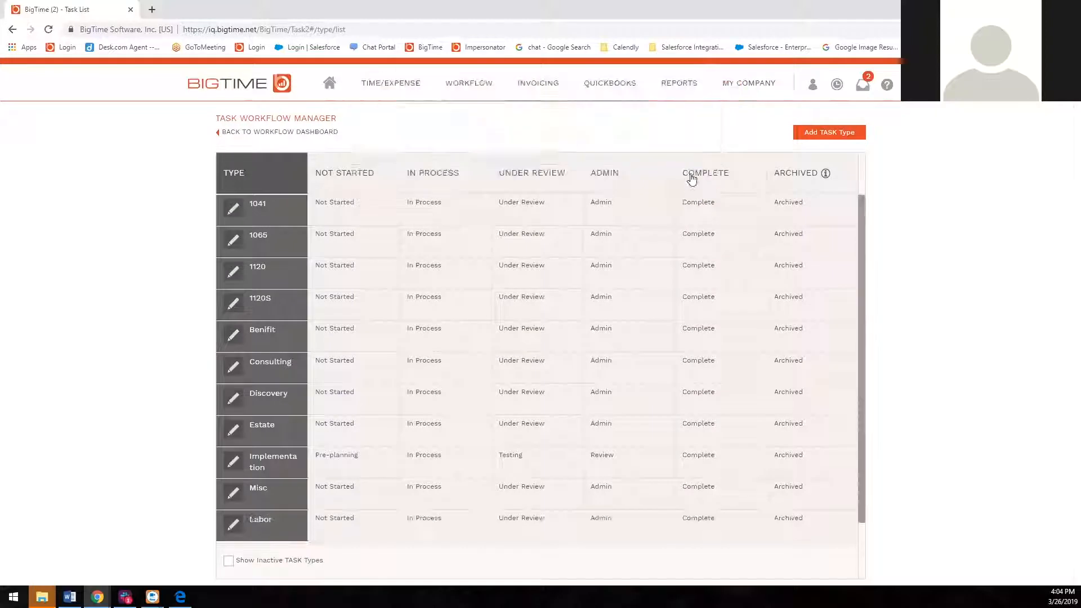
Open the Labor task type for editing and add a Pre-Plan status code under Not Started.
scroll(581, 386, "down", 1)
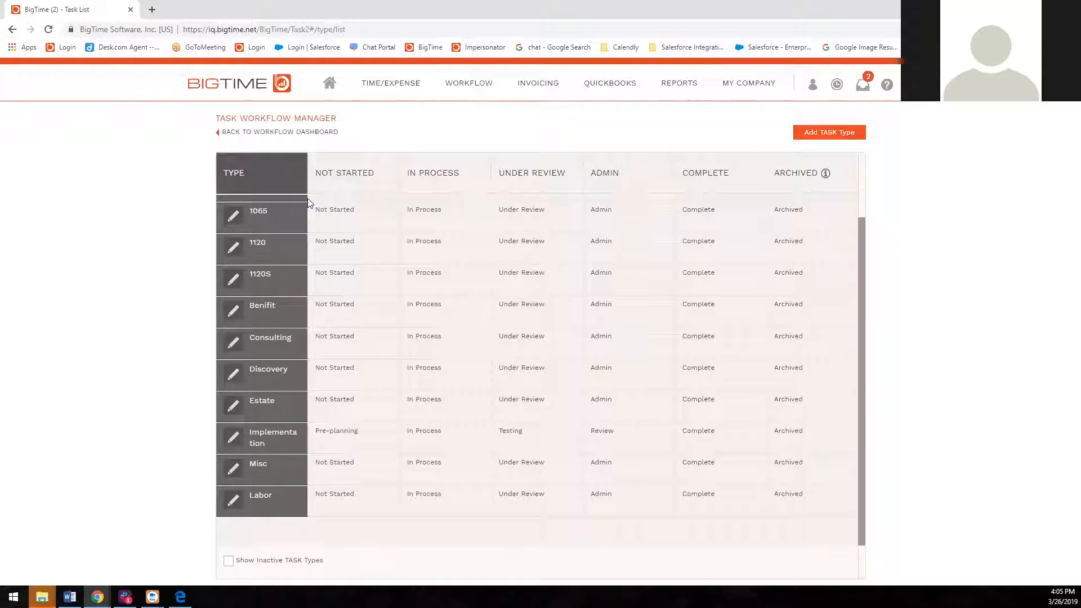
left_click(234, 502)
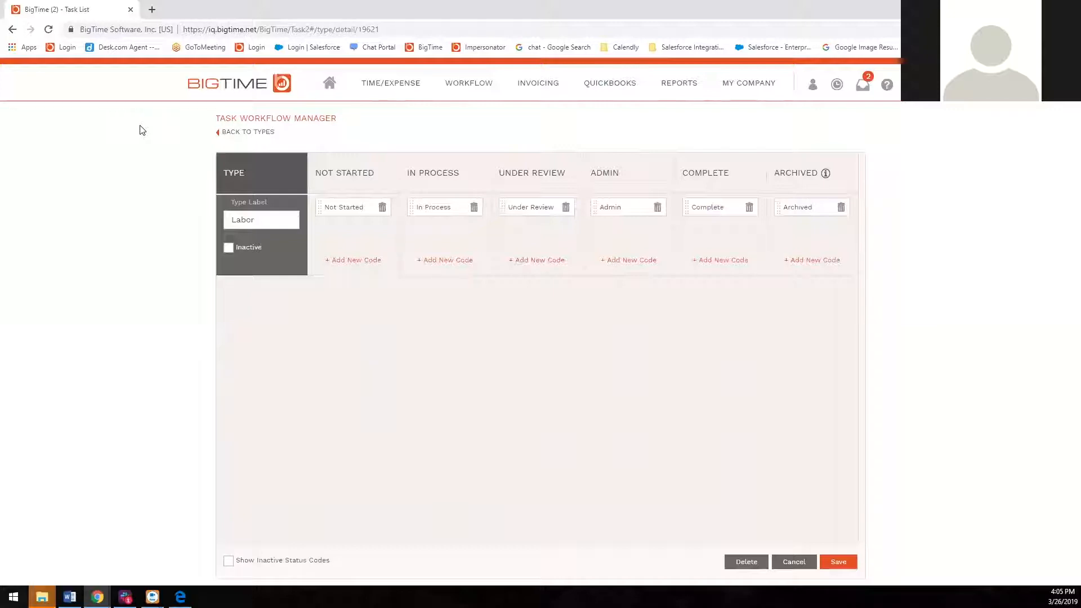
mouse_move(826, 174)
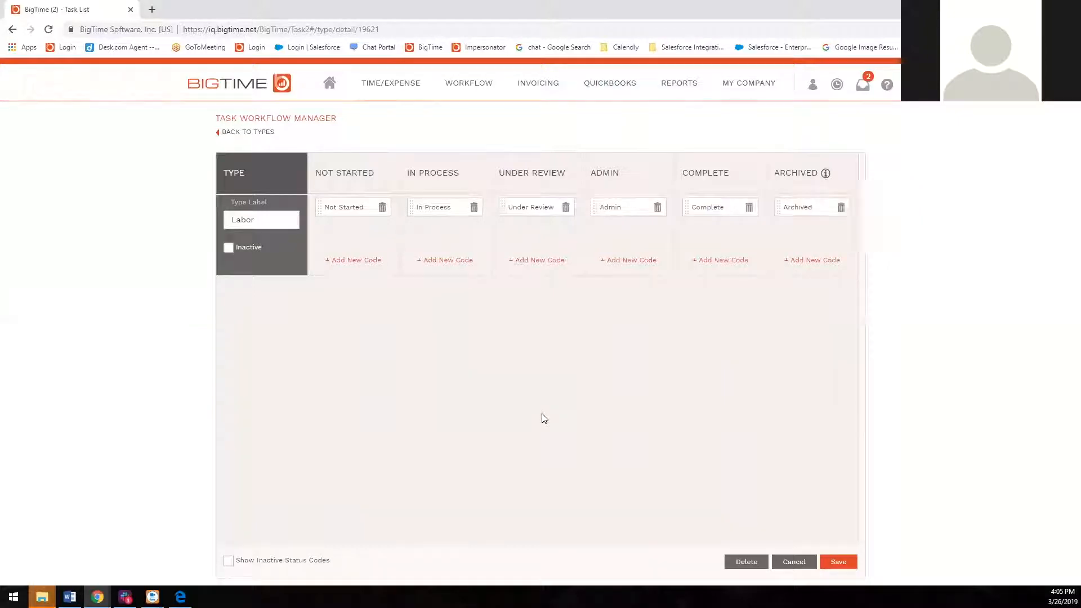
left_click(353, 262)
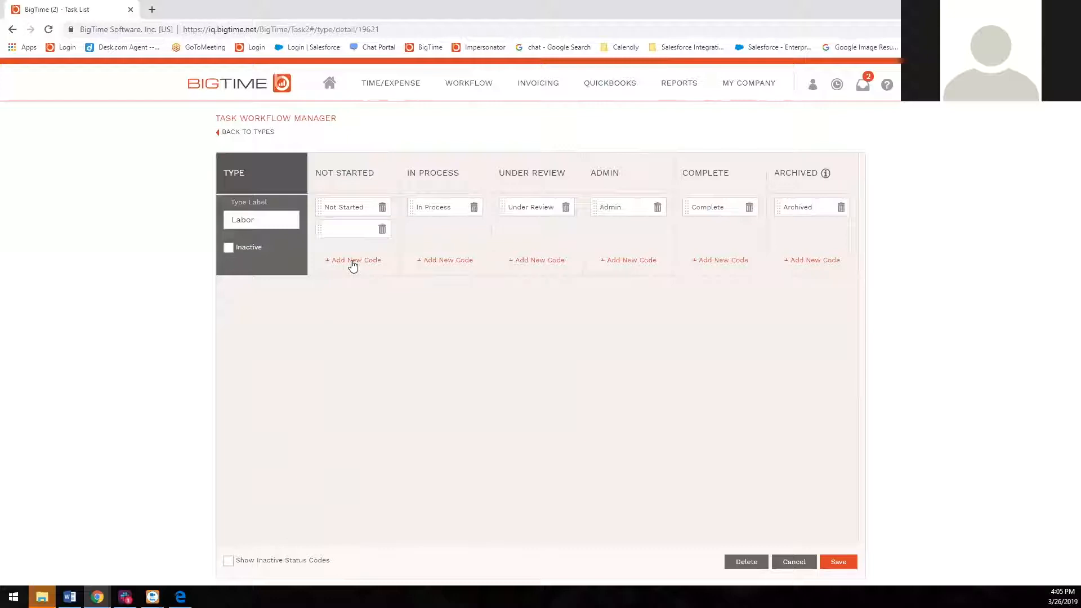
left_click(352, 232)
type("Pre-Plan")
Add the status codes Implementation under In Process and Inspection under Under Review for Labor, and save the task type.
left_click(460, 261)
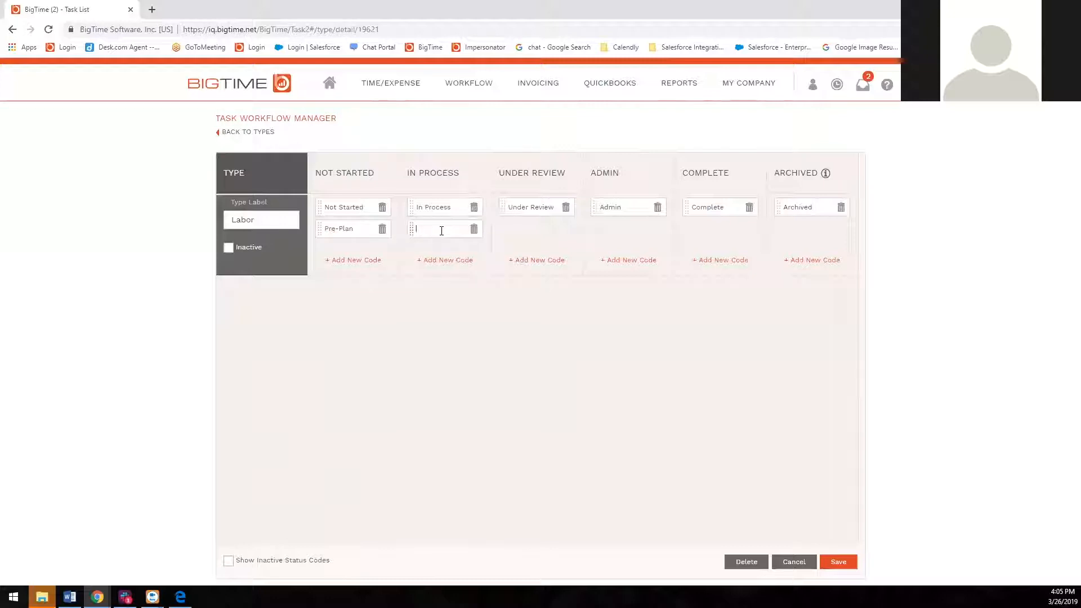
type("Imp")
key("BackSpace")
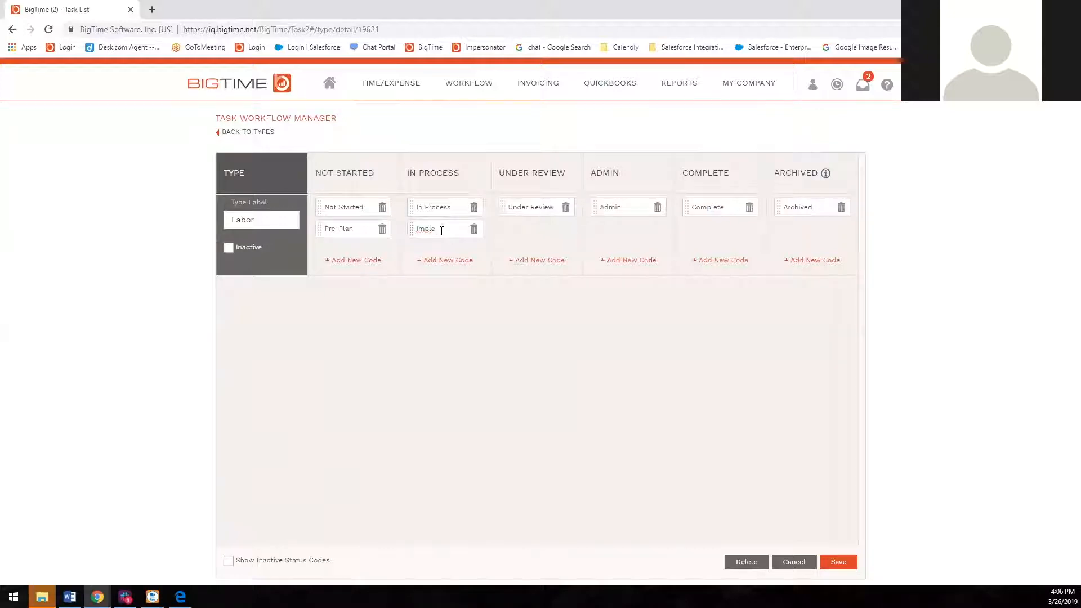
type("lementation")
left_click(534, 243)
left_click(537, 262)
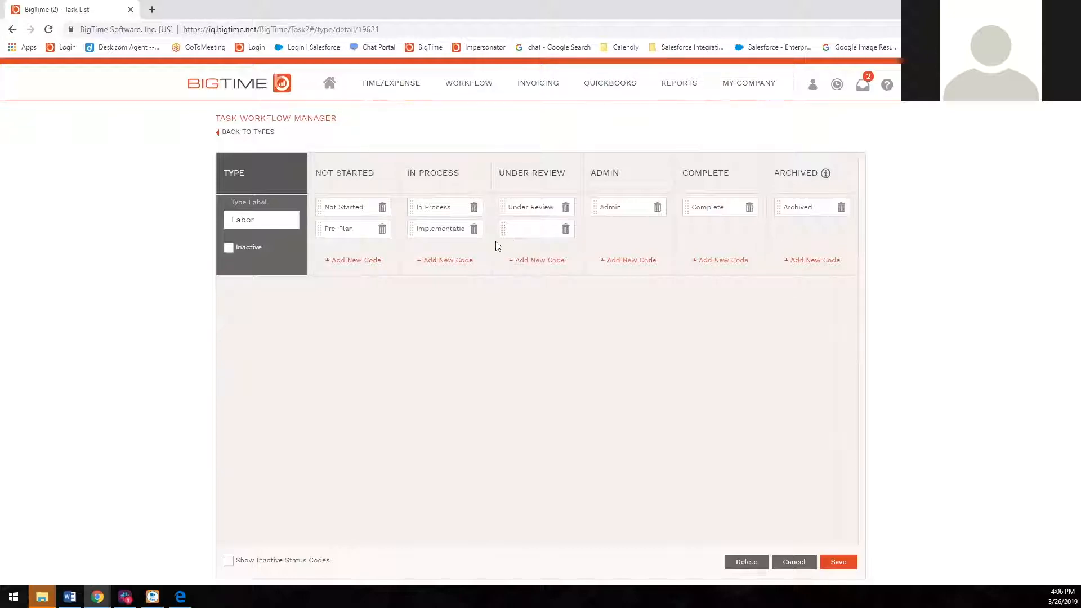
type("Inspection")
left_click(839, 562)
Go to the Task Dashboard and open the general info of the Excavation task under AG Architecture & Consulting.
mouse_move(460, 93)
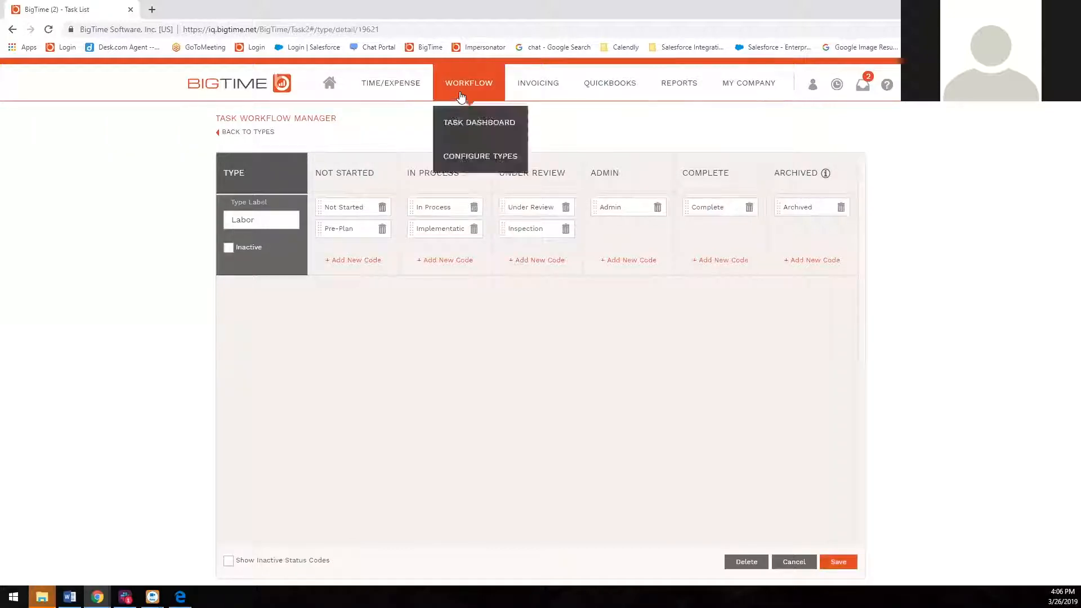
left_click(475, 125)
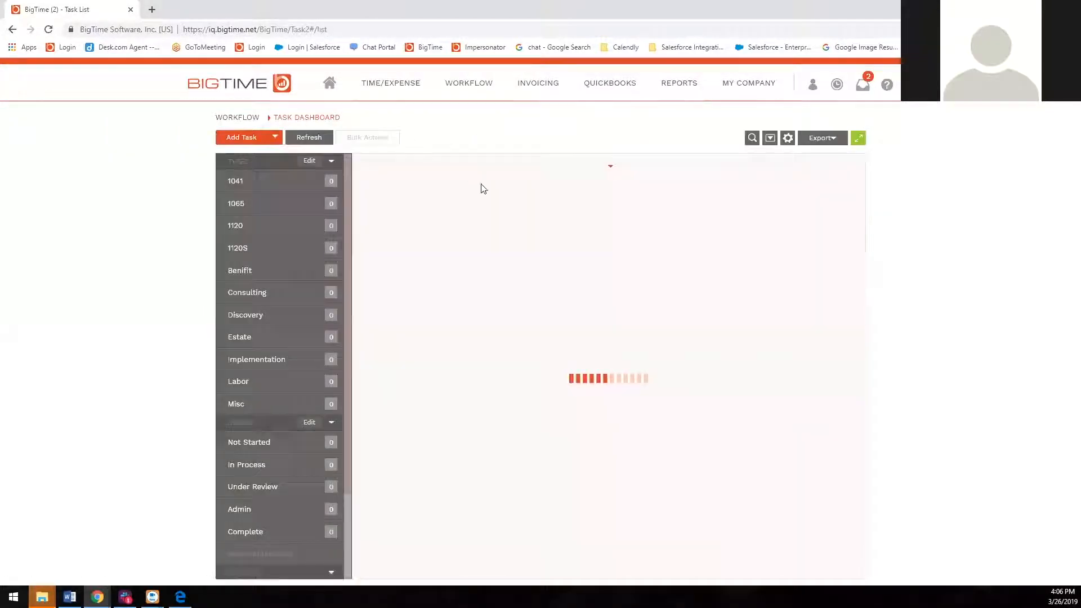
left_click(405, 309)
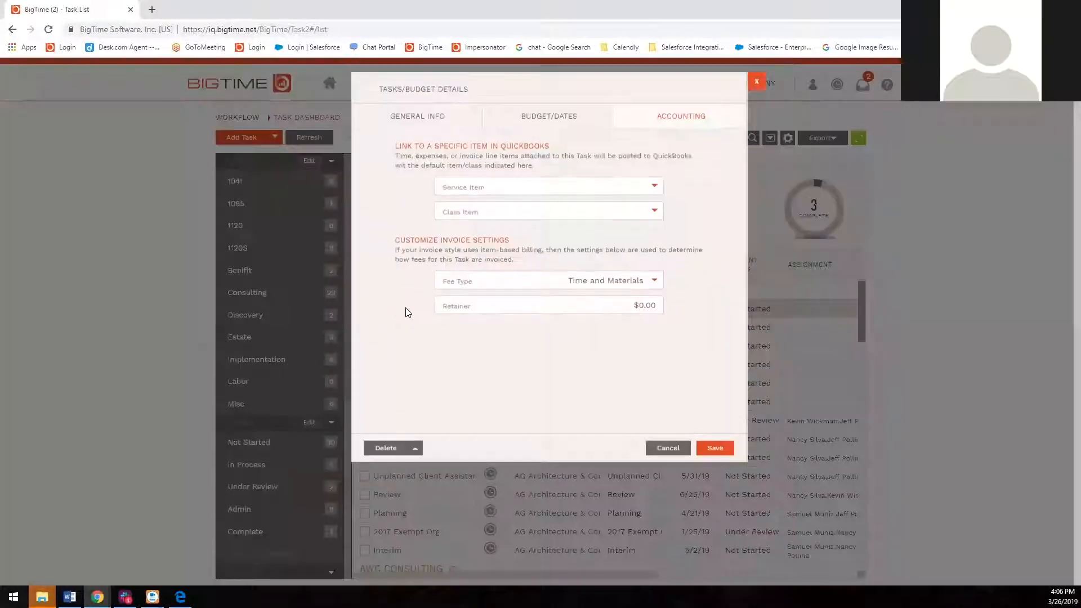
left_click(414, 133)
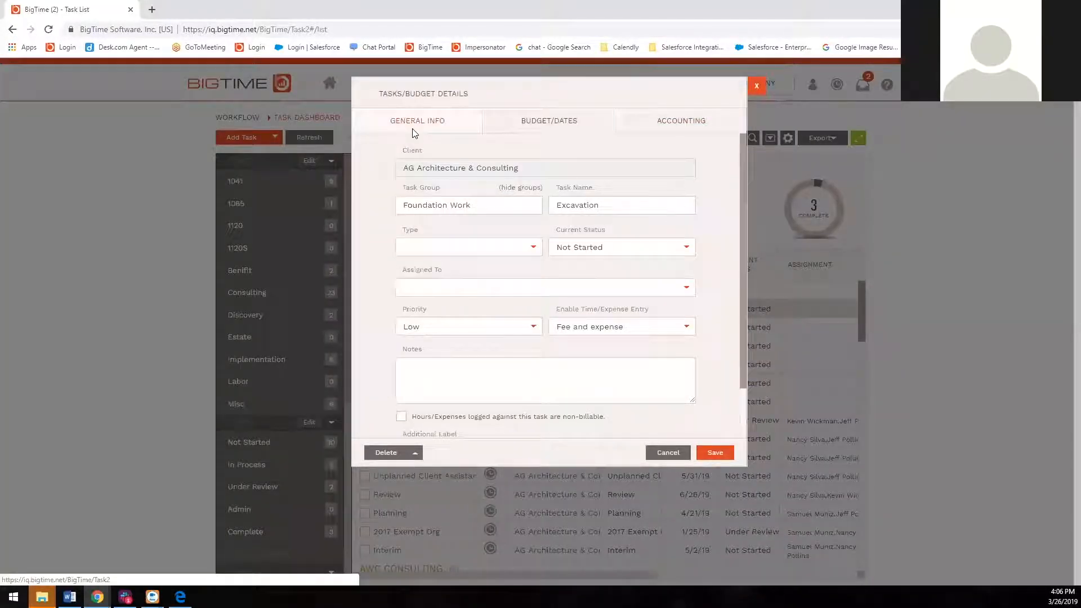
Set the Excavation task's type to Labor and its current status to Inspection, and save the task.
left_click(534, 249)
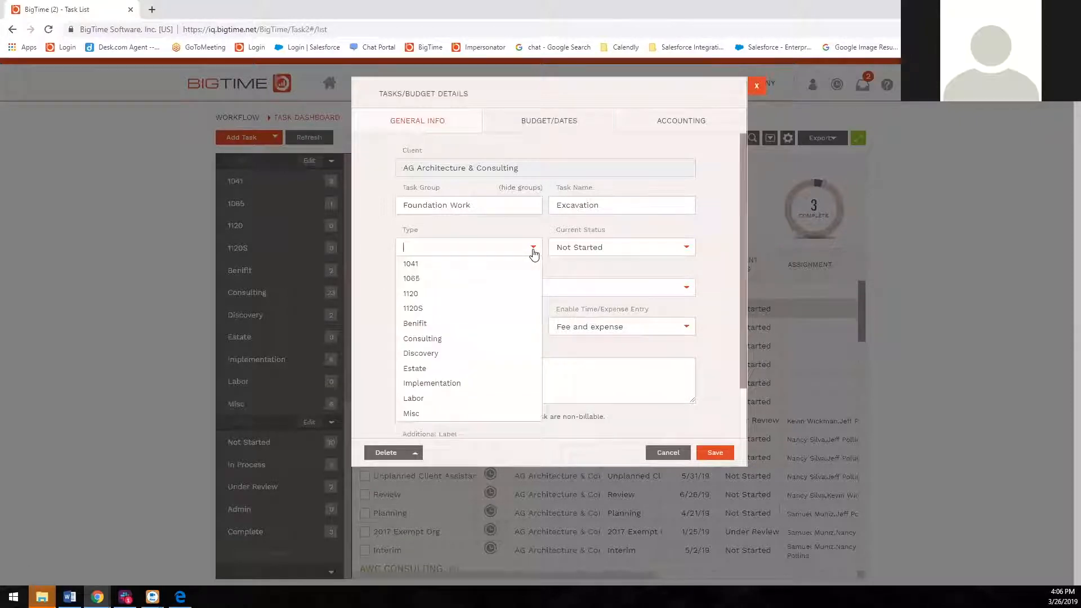
scroll(484, 305, "down", 1)
left_click(437, 340)
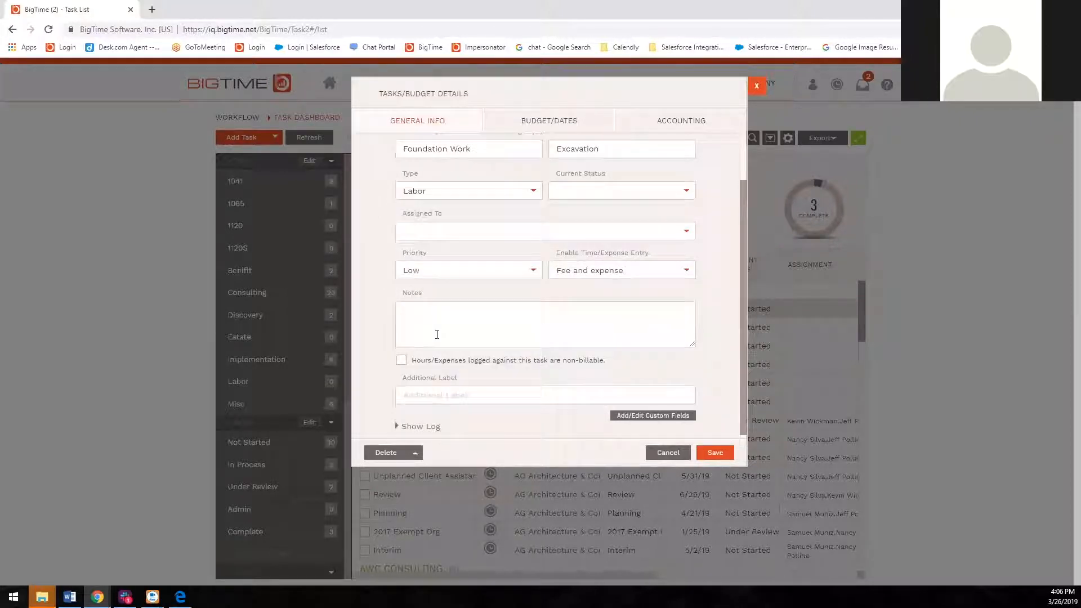
left_click(688, 193)
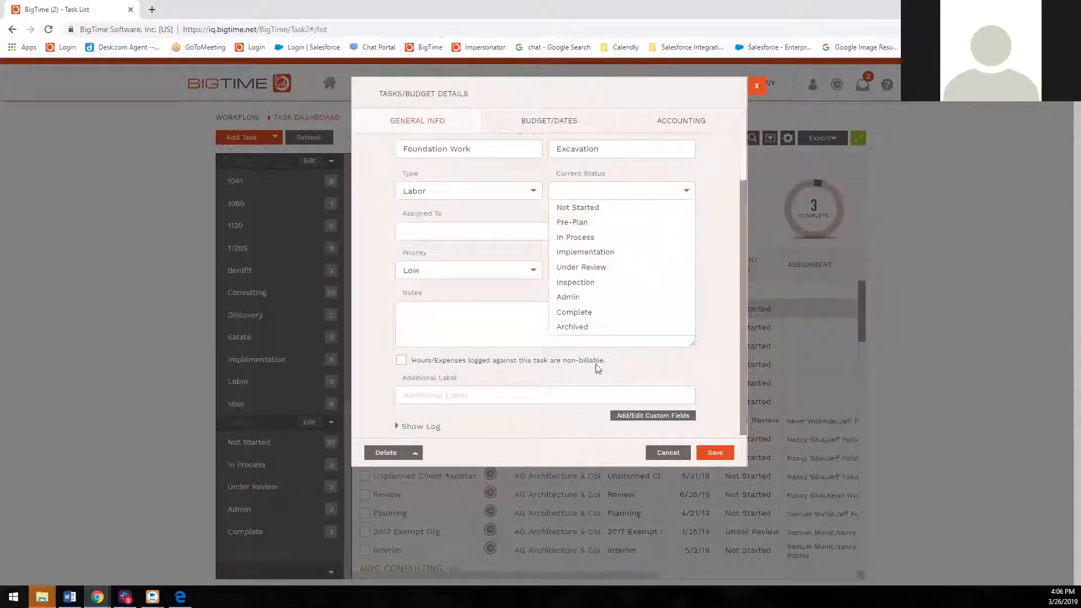
left_click(605, 286)
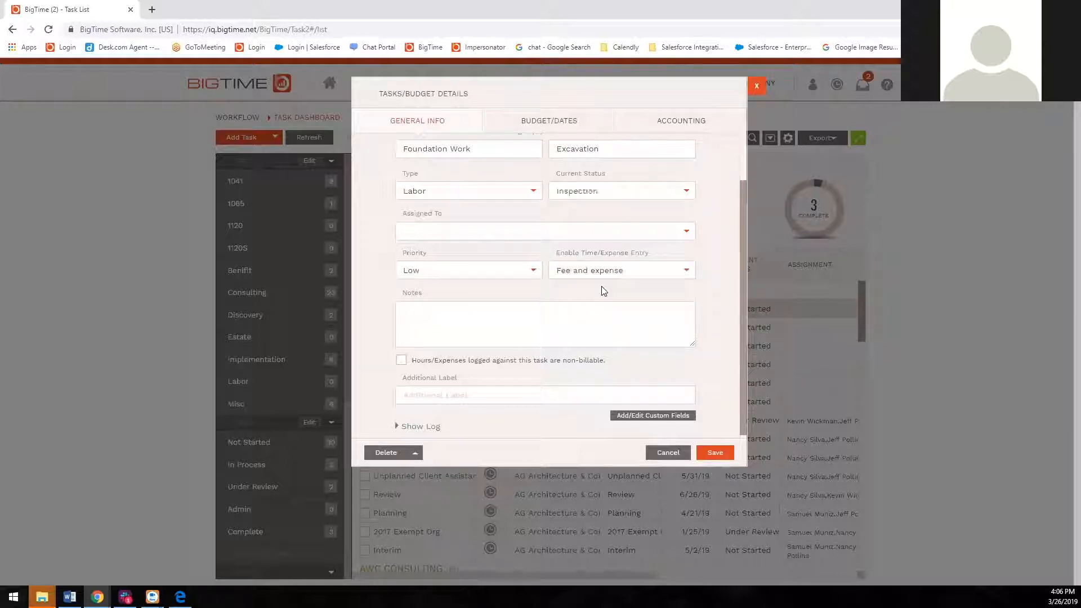
left_click(715, 452)
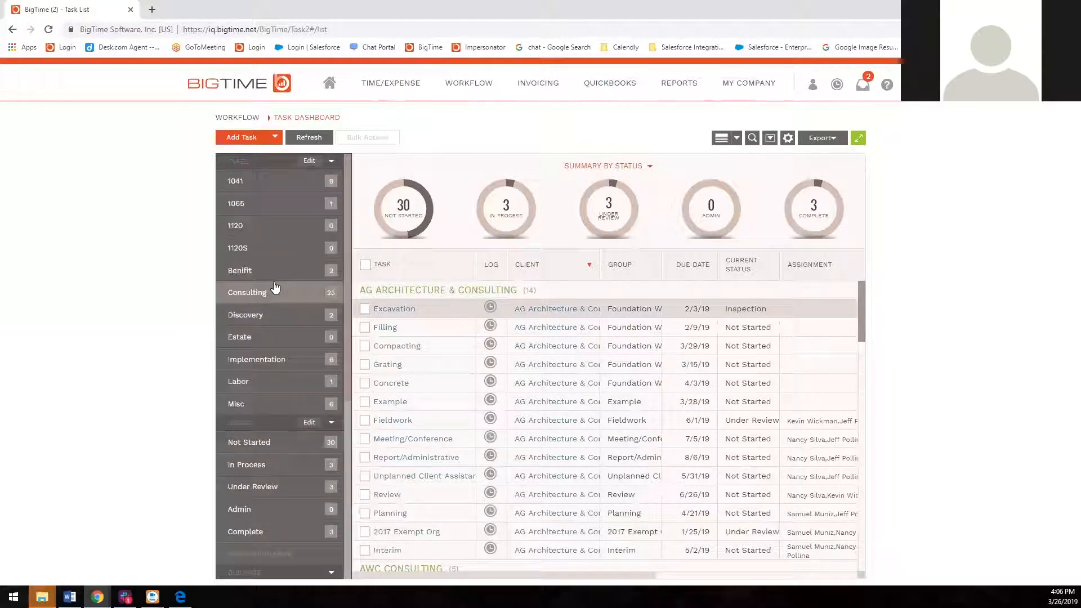
Filter the Task Dashboard to Labor tasks in the Under Review stage.
left_click(273, 381)
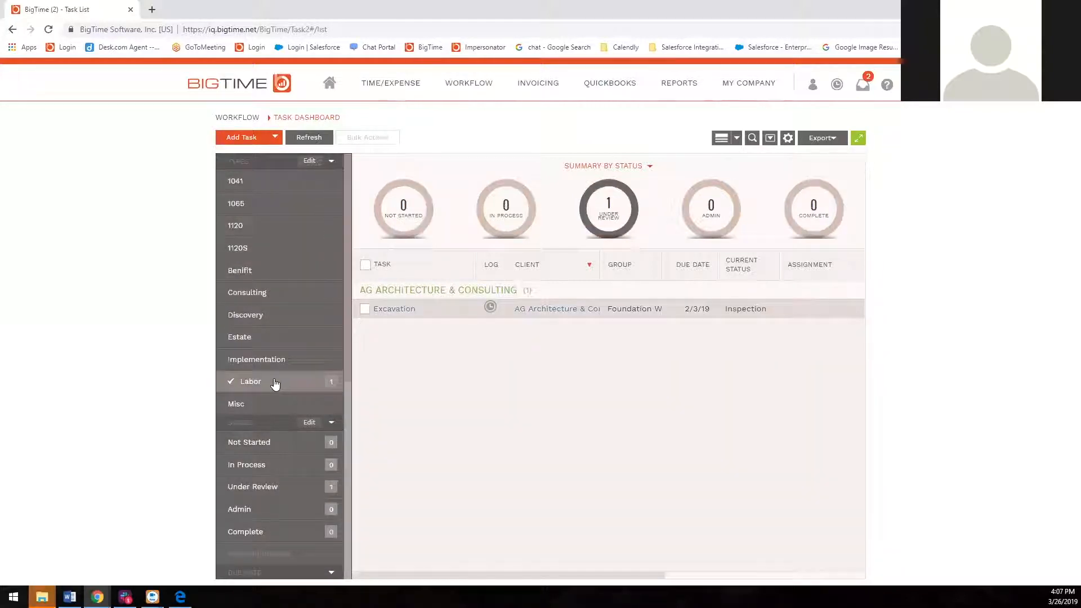
scroll(302, 328, "down", 3)
scroll(273, 307, "up", 1)
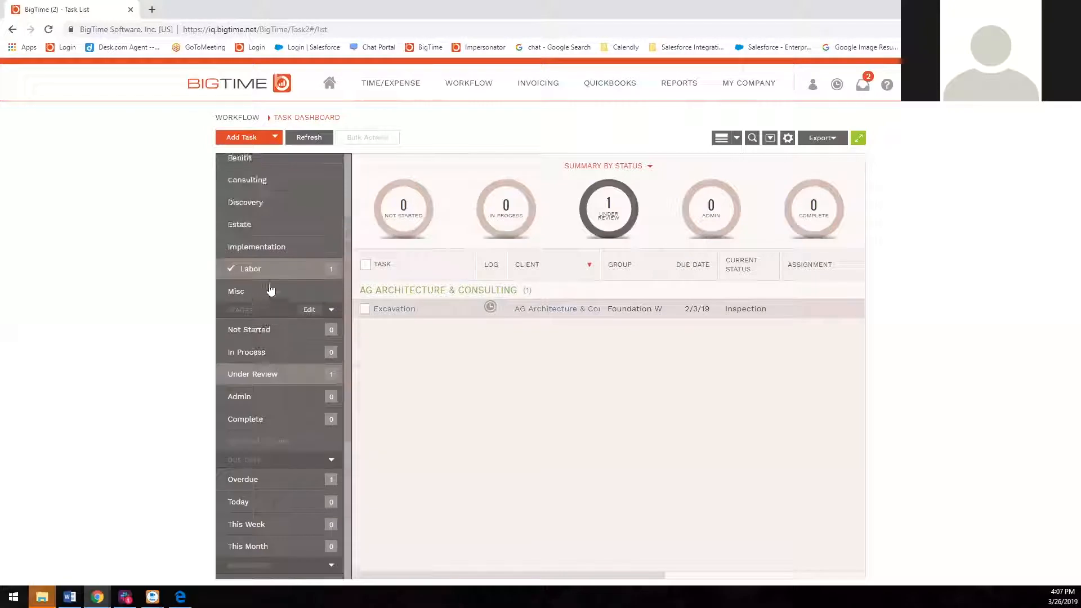
scroll(280, 330, "up", 2)
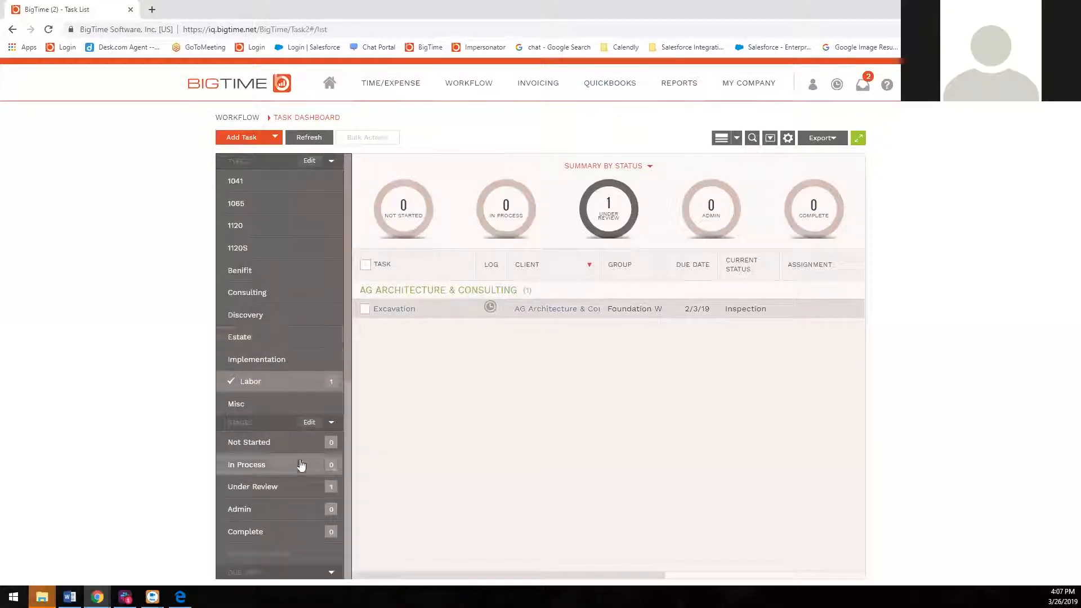
left_click(270, 490)
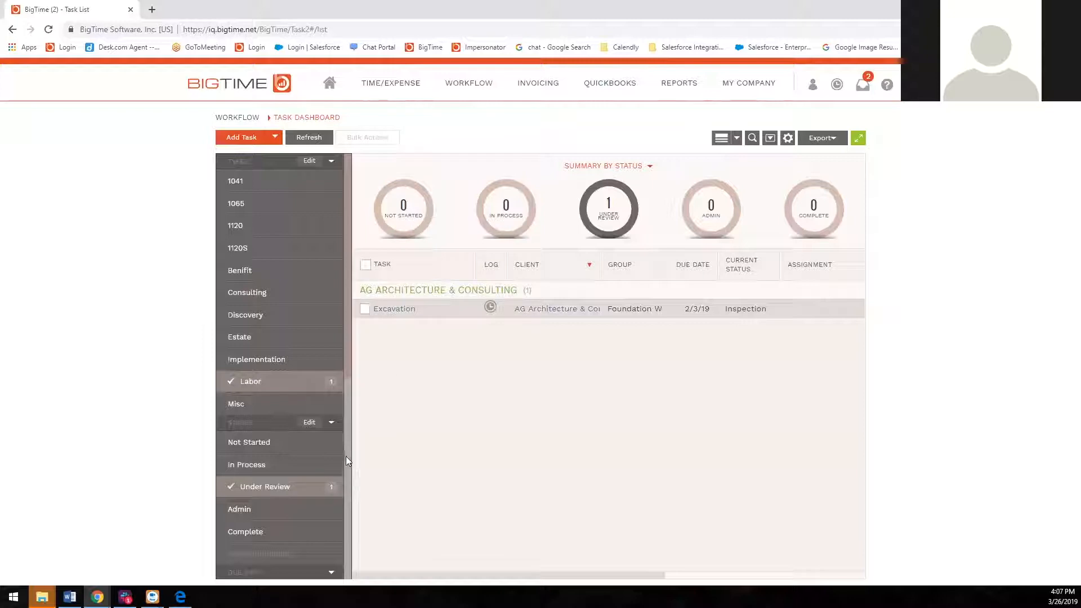
Check the Excavation task's details, close them without changes, and clear the Labor and Under Review filters.
left_click(396, 311)
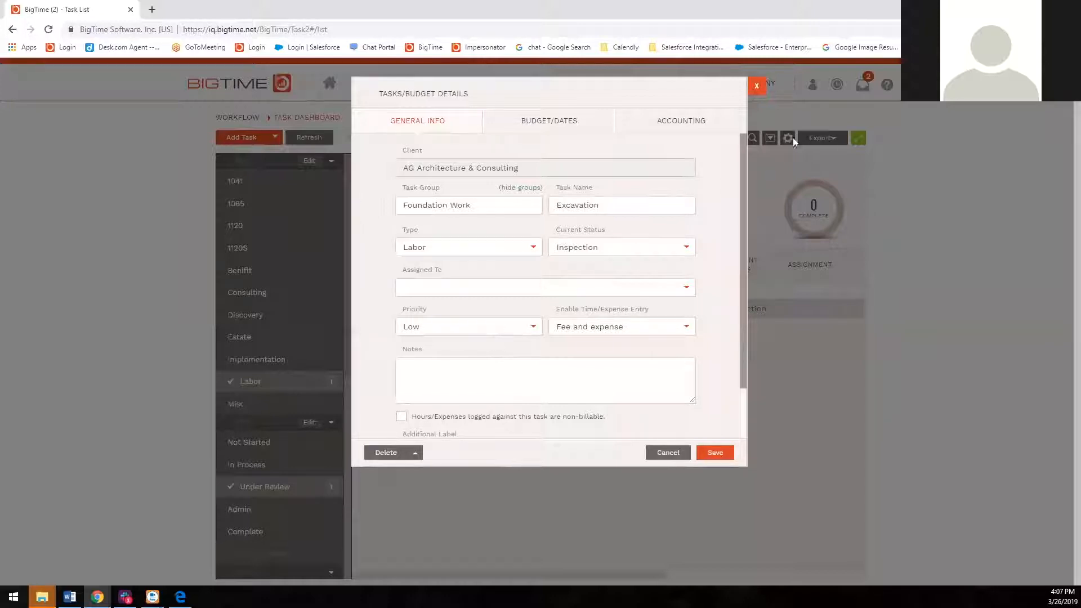
left_click(758, 87)
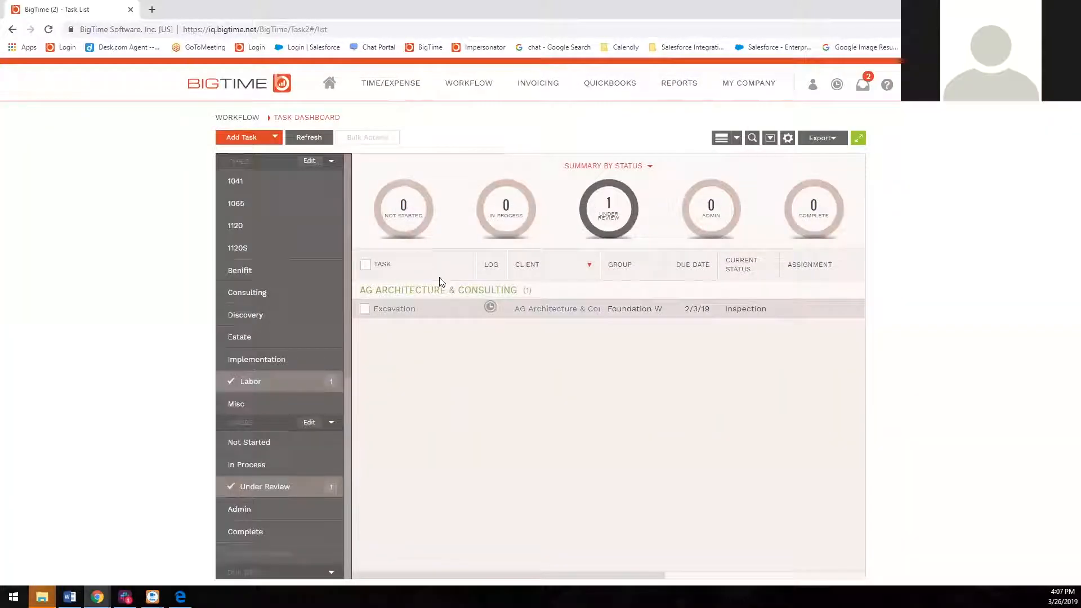
left_click(259, 383)
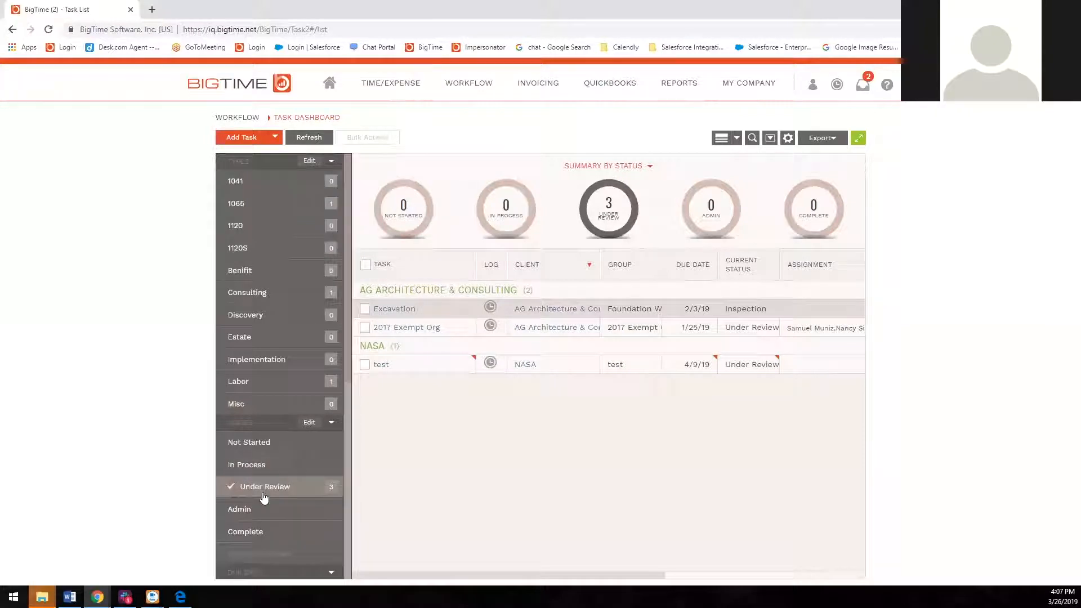
left_click(263, 493)
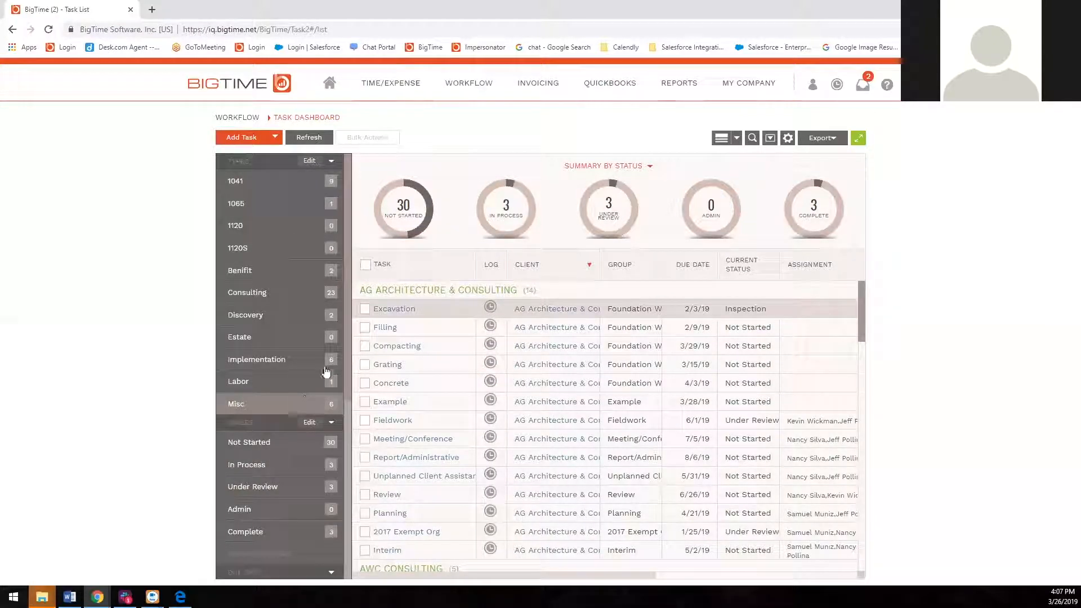
scroll(455, 394, "down", 1)
scroll(455, 395, "up", 1)
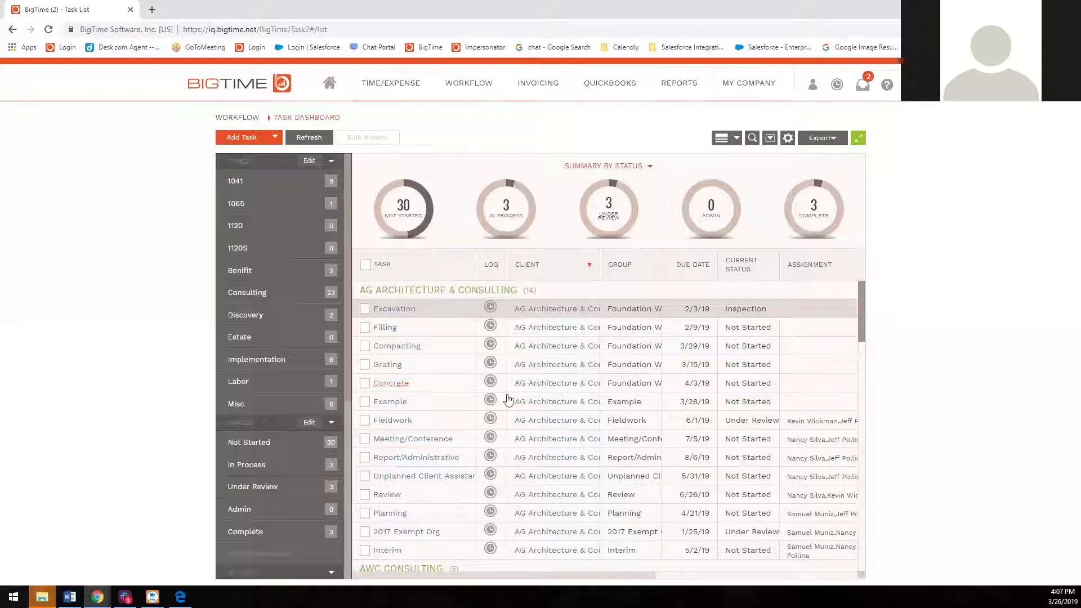
Filter the dashboard to overdue Consulting tasks in the Not Started stage, and look through the assignment filters.
left_click(293, 297)
scroll(292, 296, "down", 3)
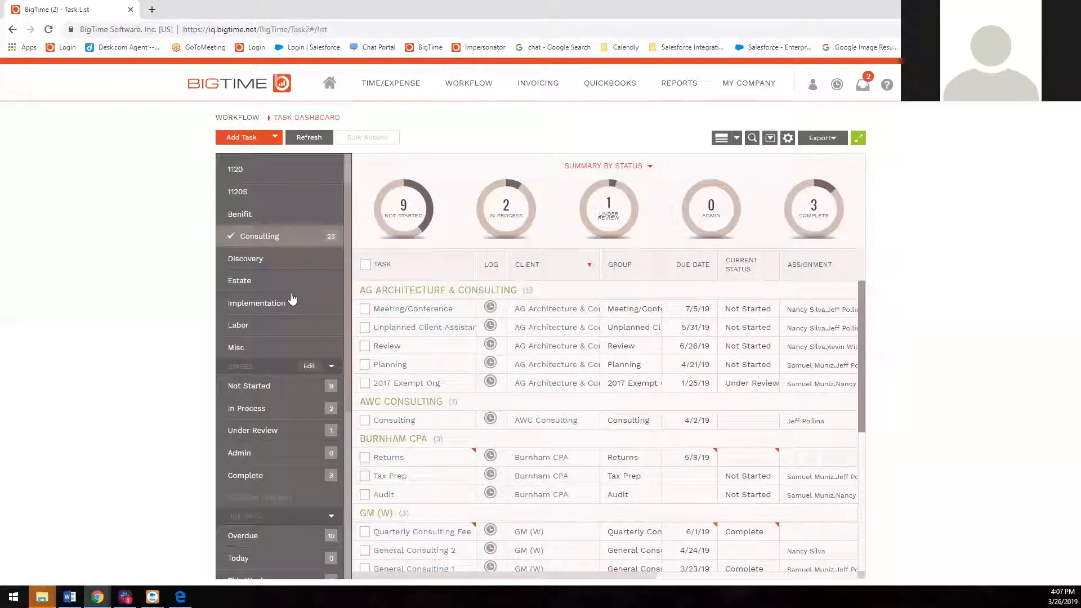
left_click(287, 276)
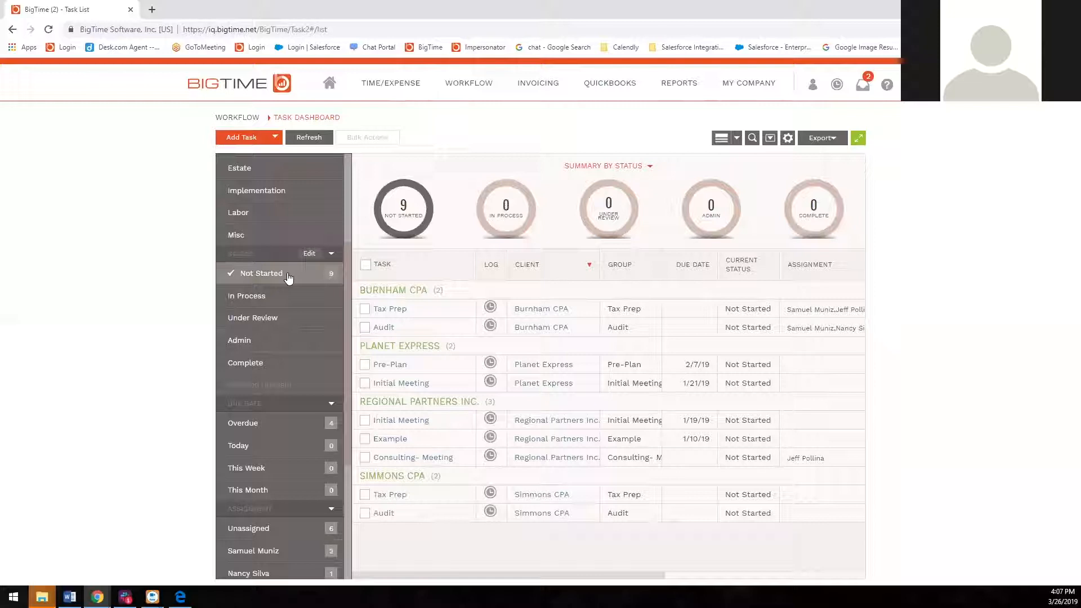
left_click(285, 426)
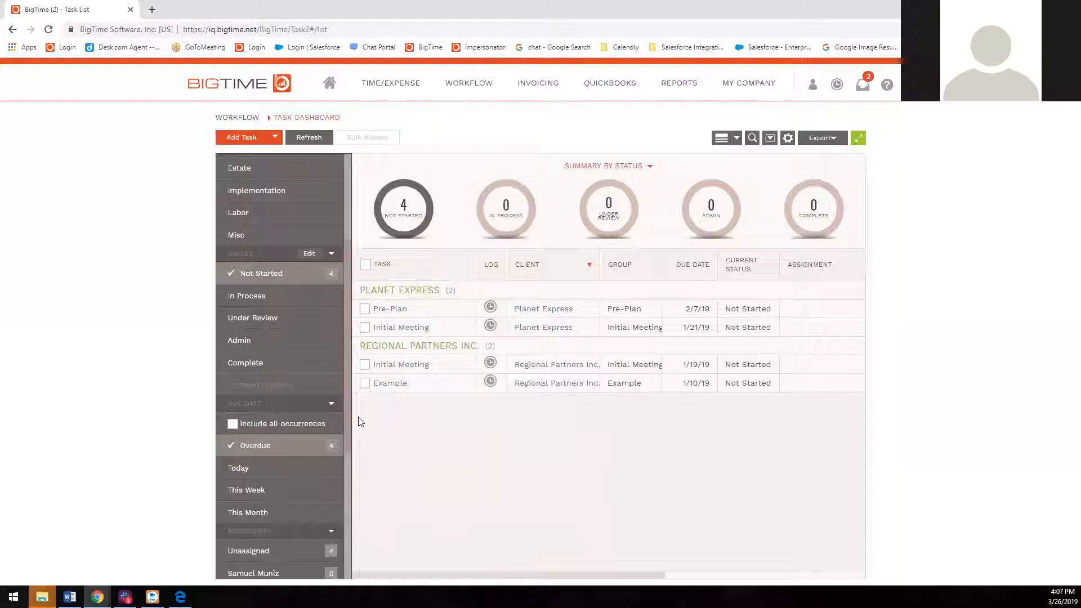
scroll(304, 428, "down", 3)
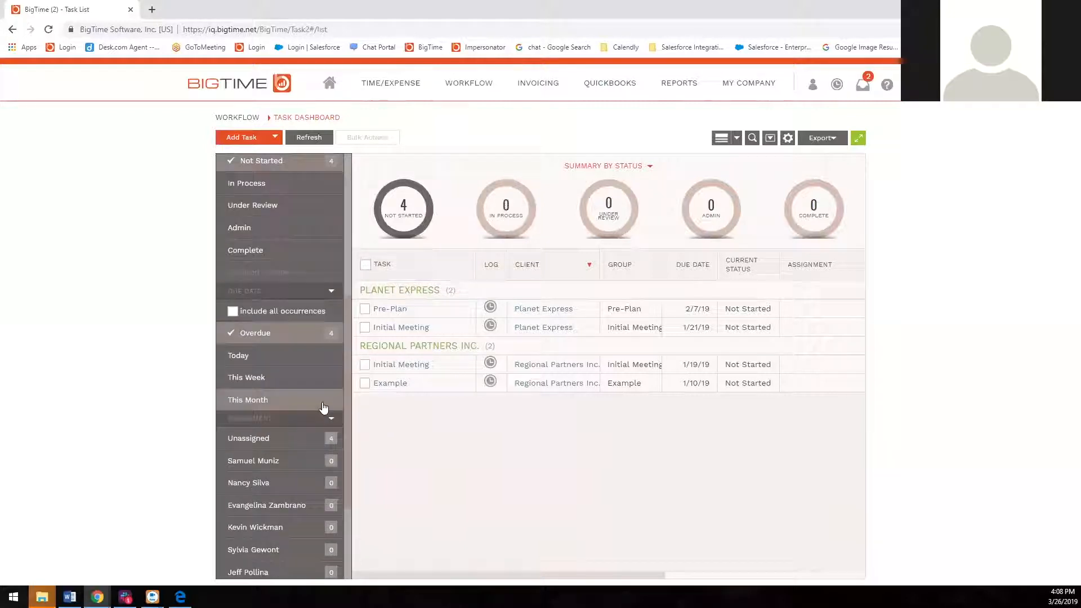
scroll(306, 405, "down", 1)
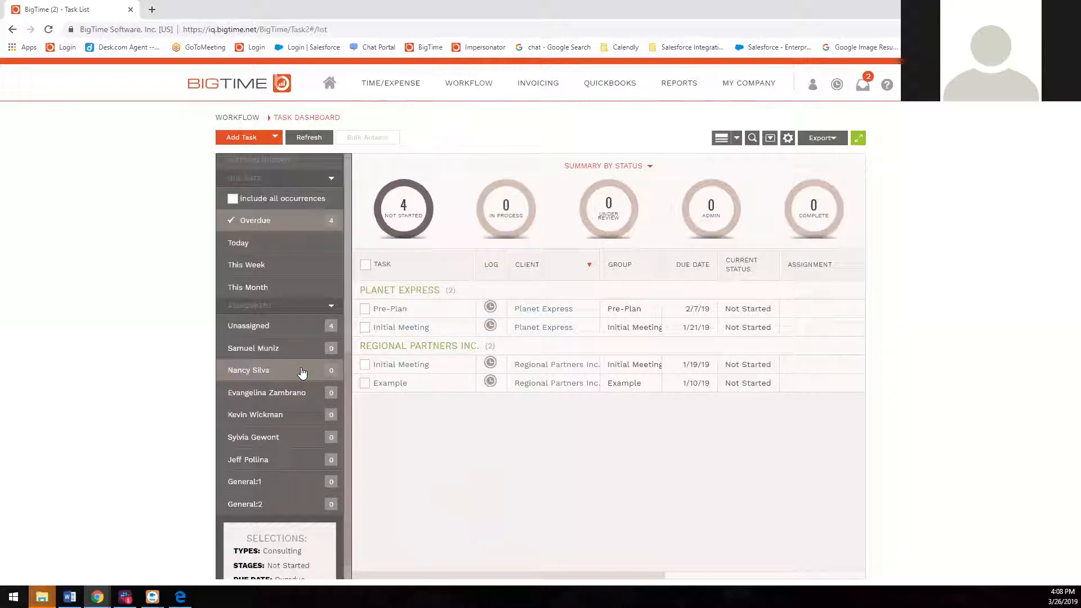
Clear the Overdue, Not Started and Consulting filters to show all tasks again.
scroll(302, 372, "up", 3)
left_click(302, 389)
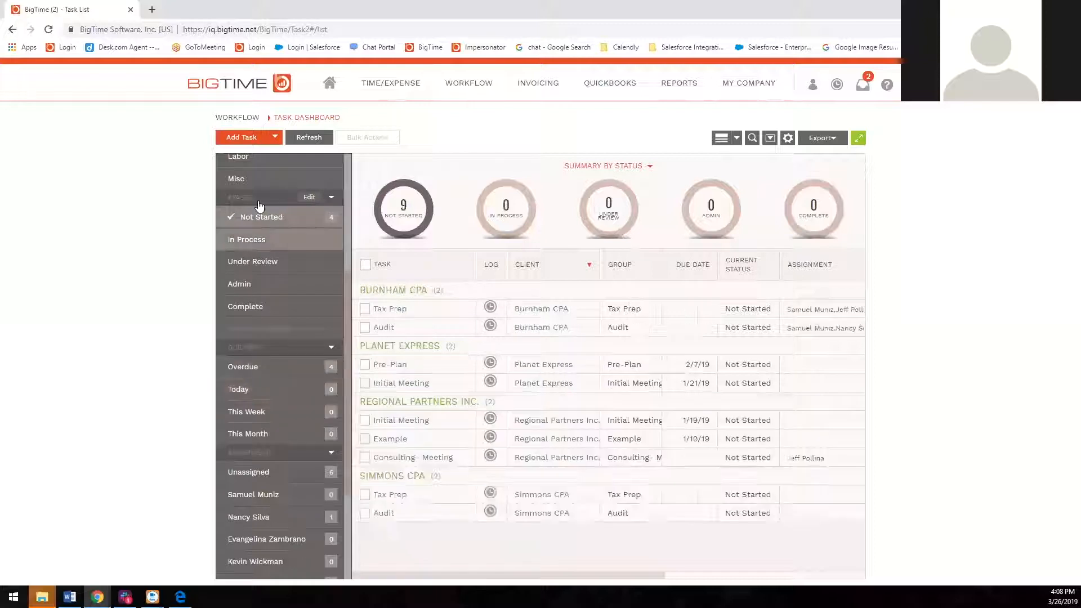
left_click(257, 223)
scroll(264, 299, "up", 4)
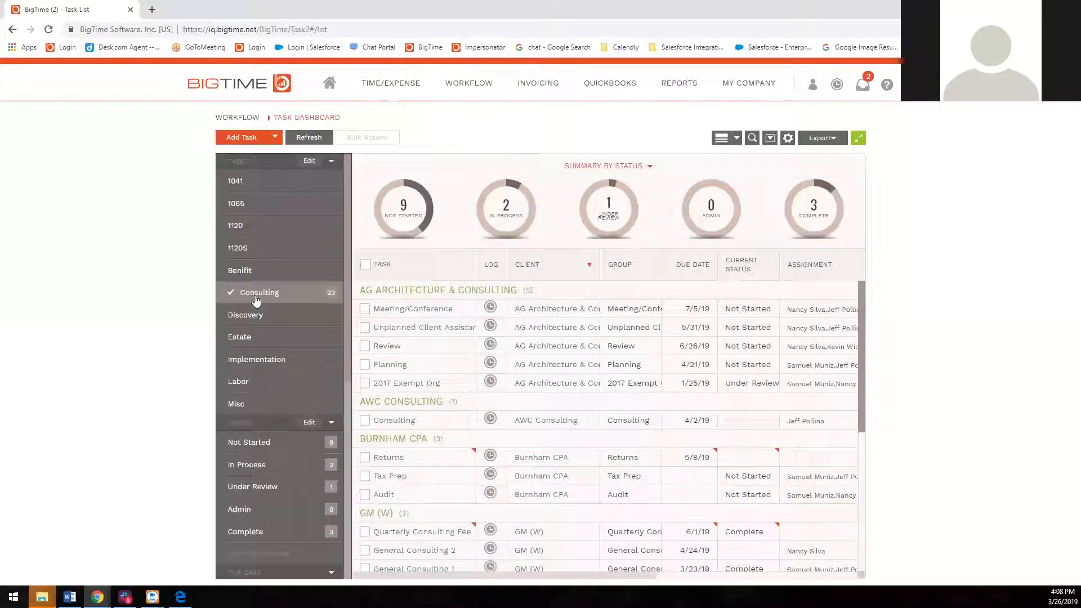
left_click(248, 302)
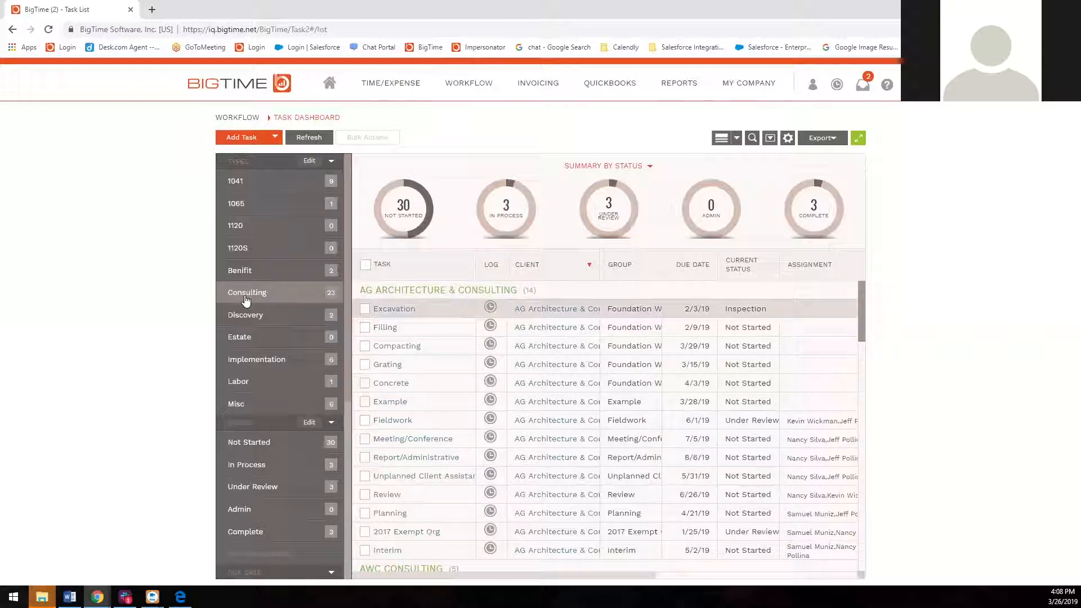
Filter tasks with the status summary charts for Not Started, In Process and Under Review, and narrow the selection to Under Review only.
left_click(420, 206)
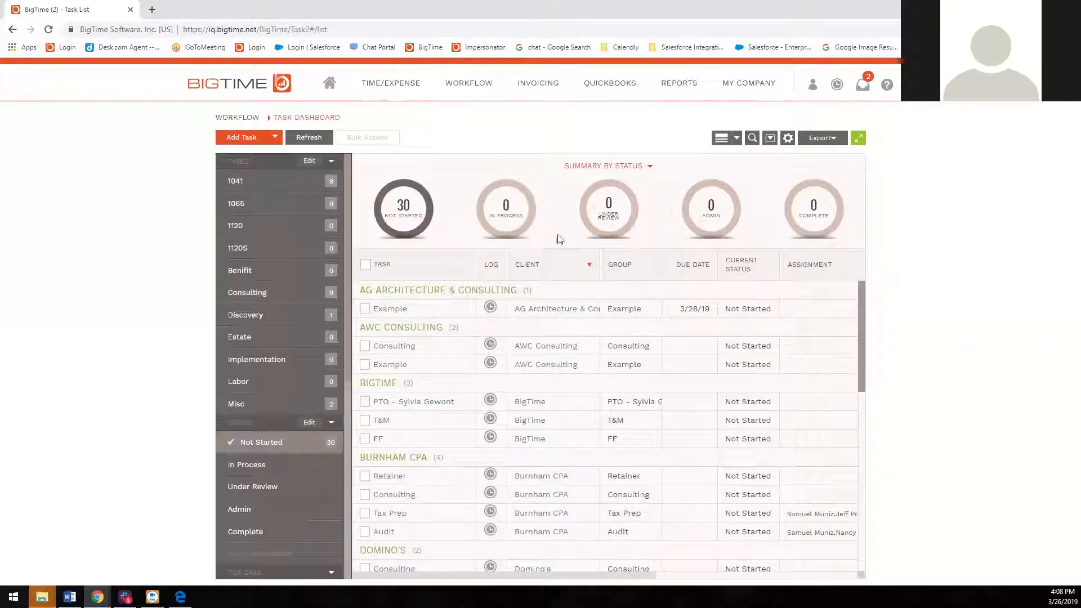
left_click(506, 215)
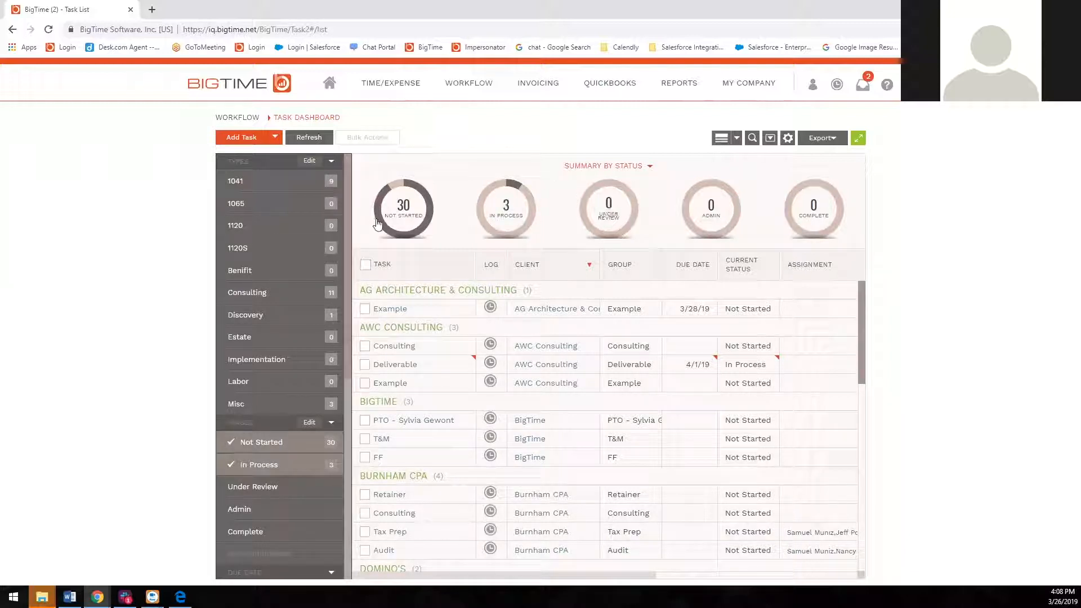
left_click(610, 213)
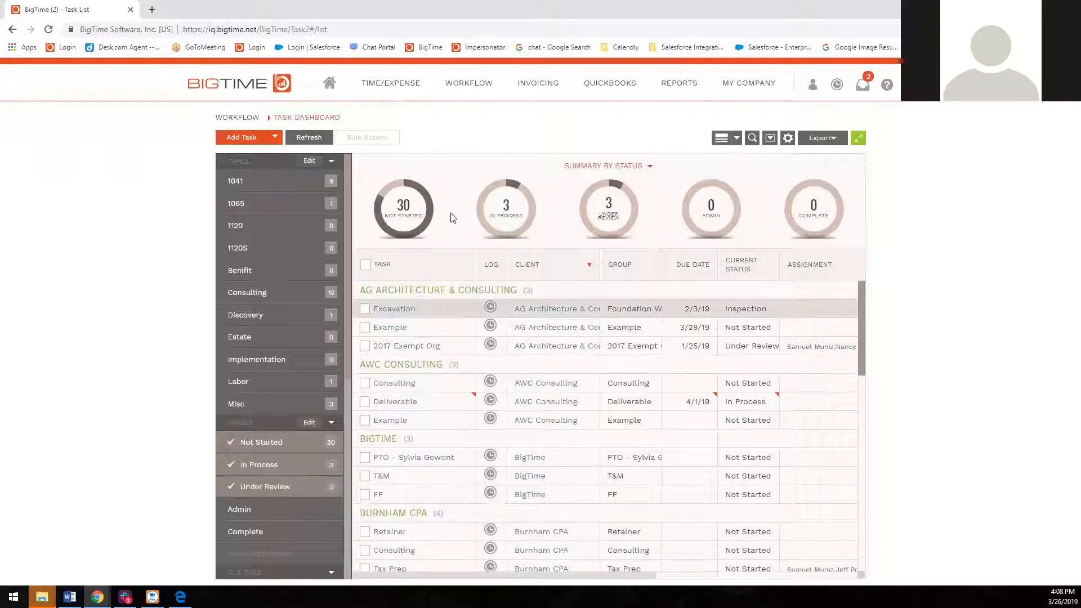
left_click(490, 211)
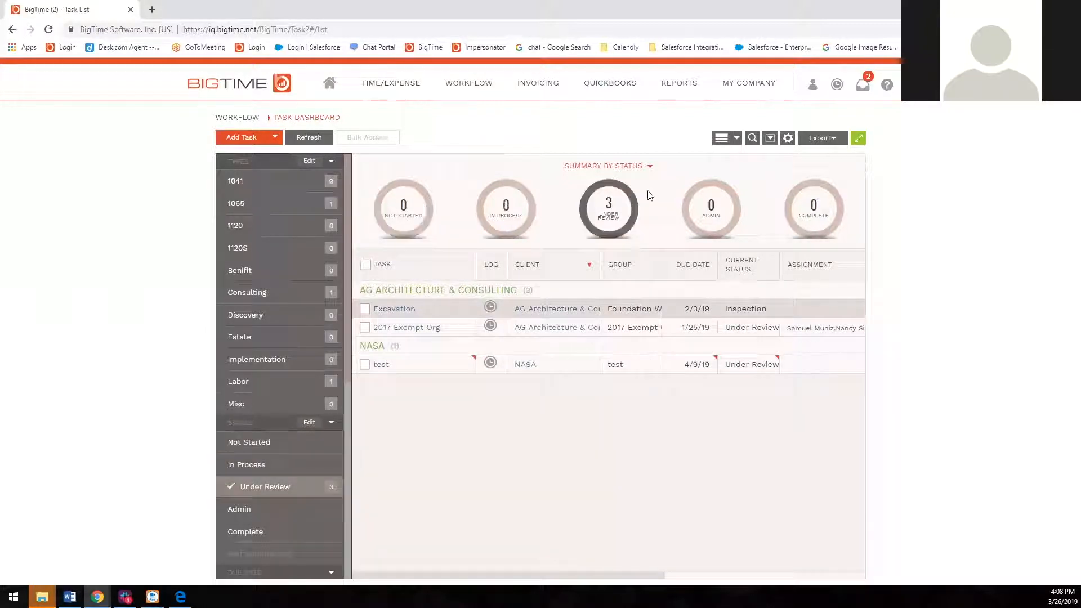
View the available summary groupings, add the Admin stage to the Under Review filter, and refresh the task list.
left_click(640, 168)
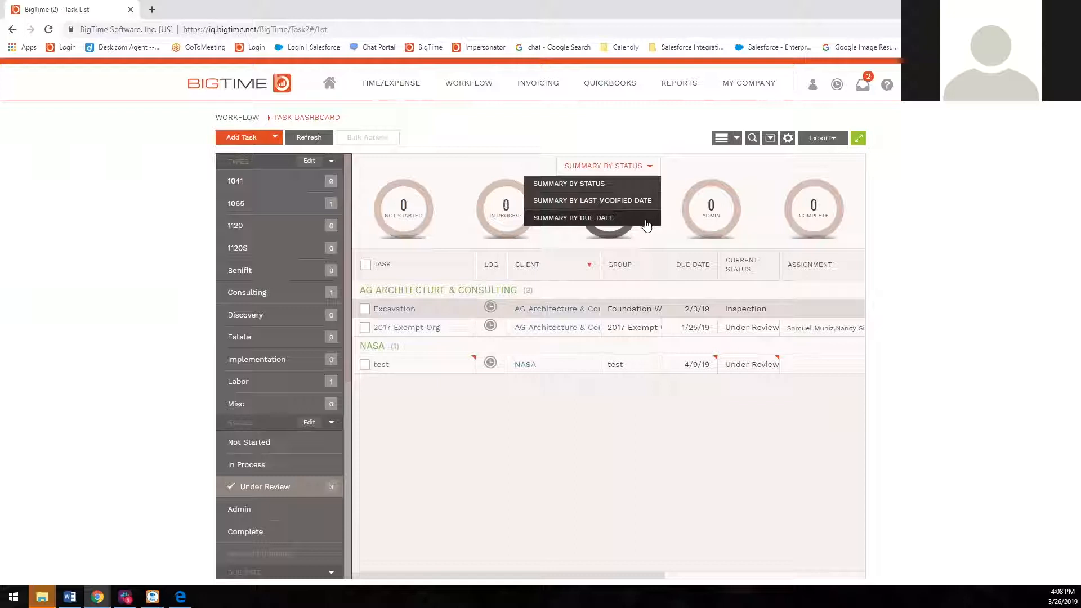
left_click(684, 232)
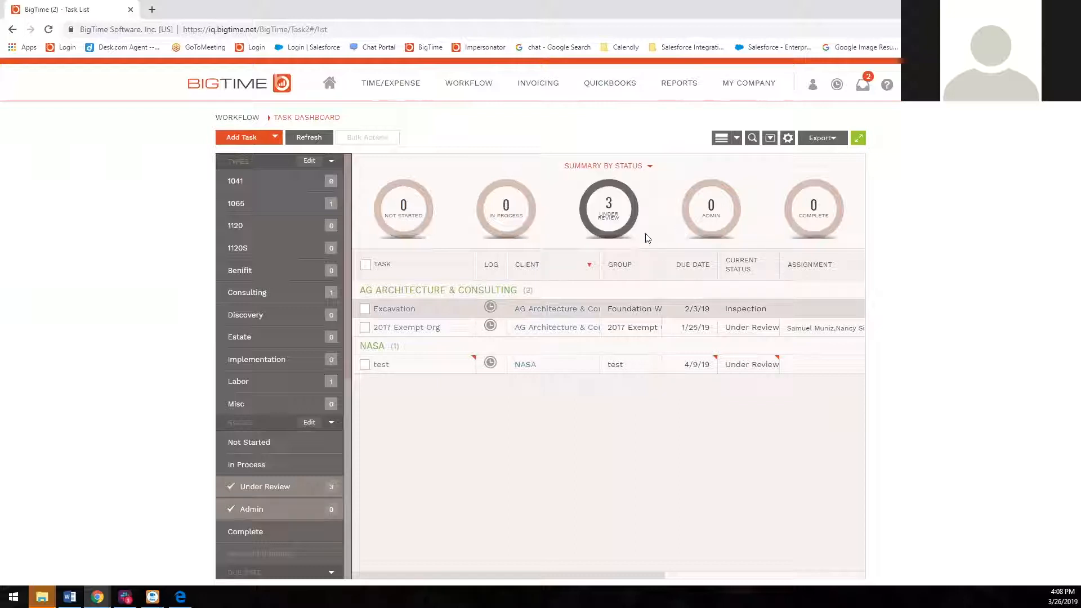
left_click(596, 206)
left_click(595, 206)
left_click(309, 138)
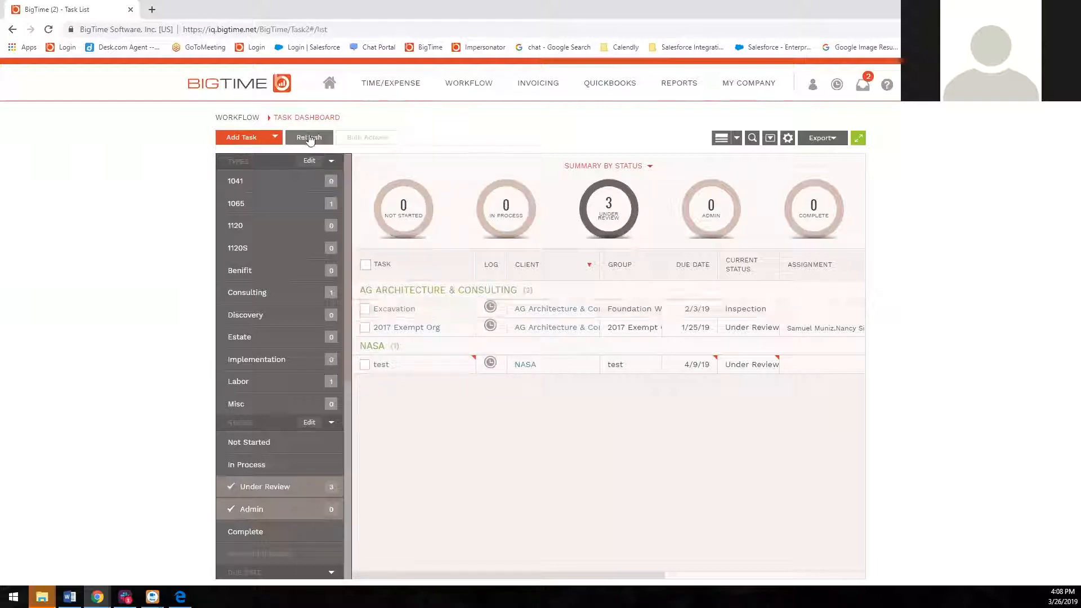
Add the Not Started stage to the filter and sort the list by the Task column.
left_click(410, 209)
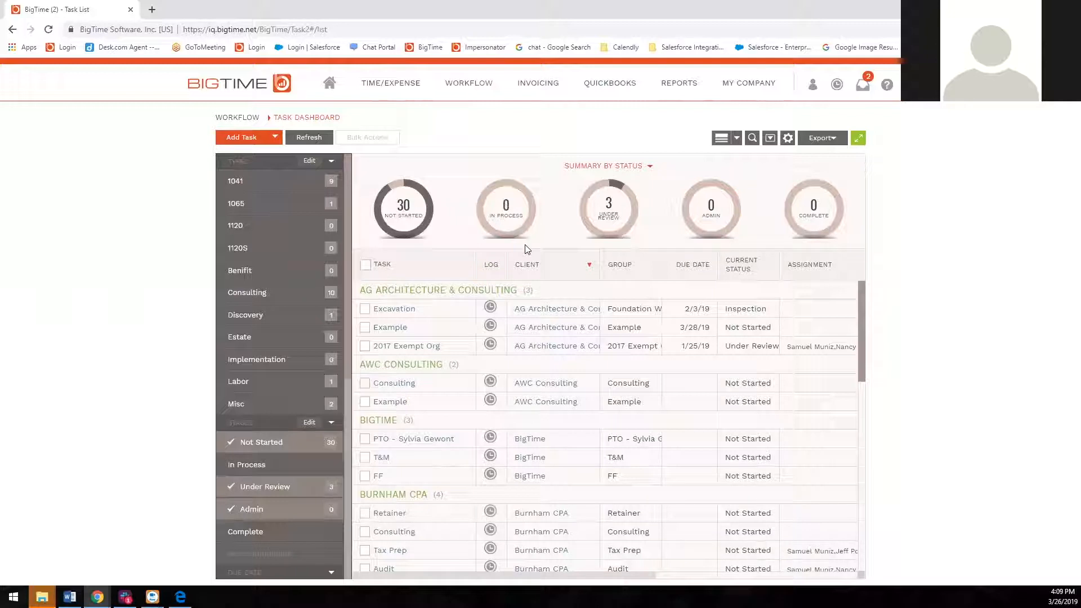
scroll(510, 285, "down", 1)
scroll(496, 288, "up", 1)
left_click(448, 278)
left_click(454, 274)
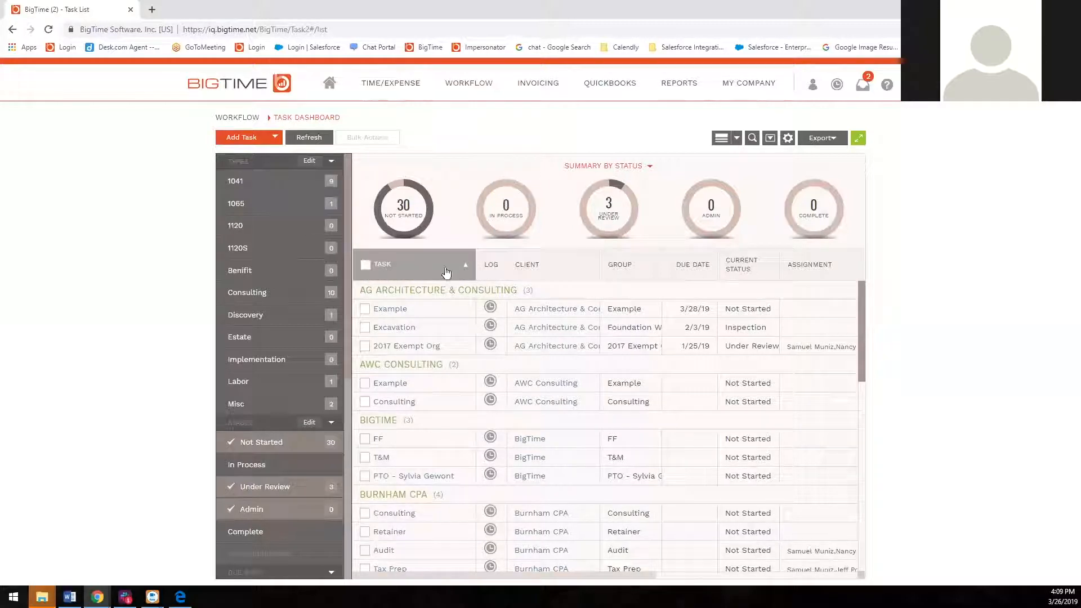
Sort the task list by Client, then by Group, and finally by Due Date in ascending order.
left_click(559, 270)
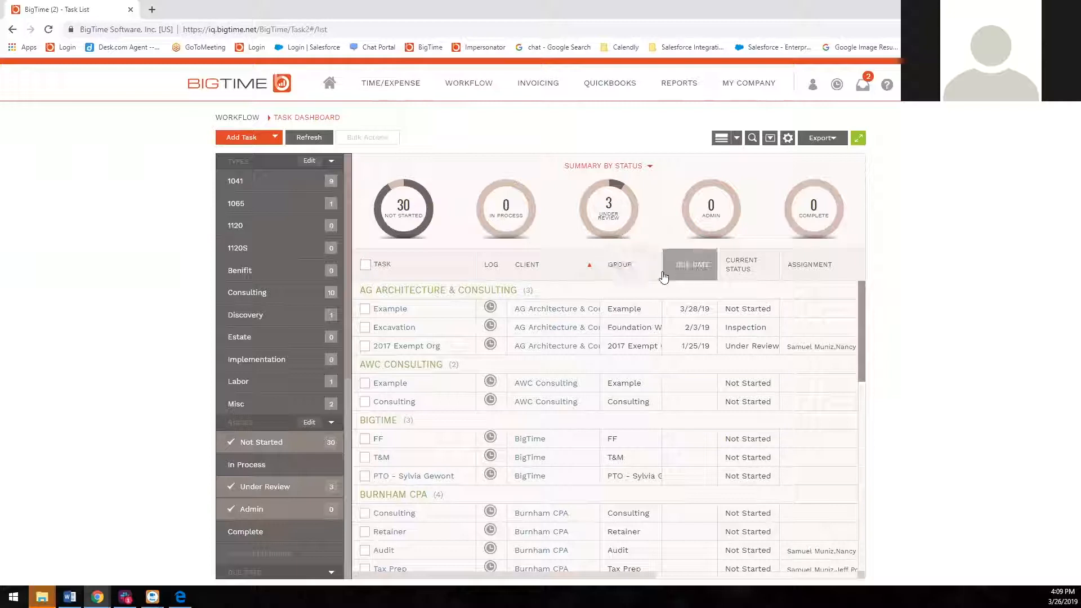
left_click(641, 274)
left_click(642, 274)
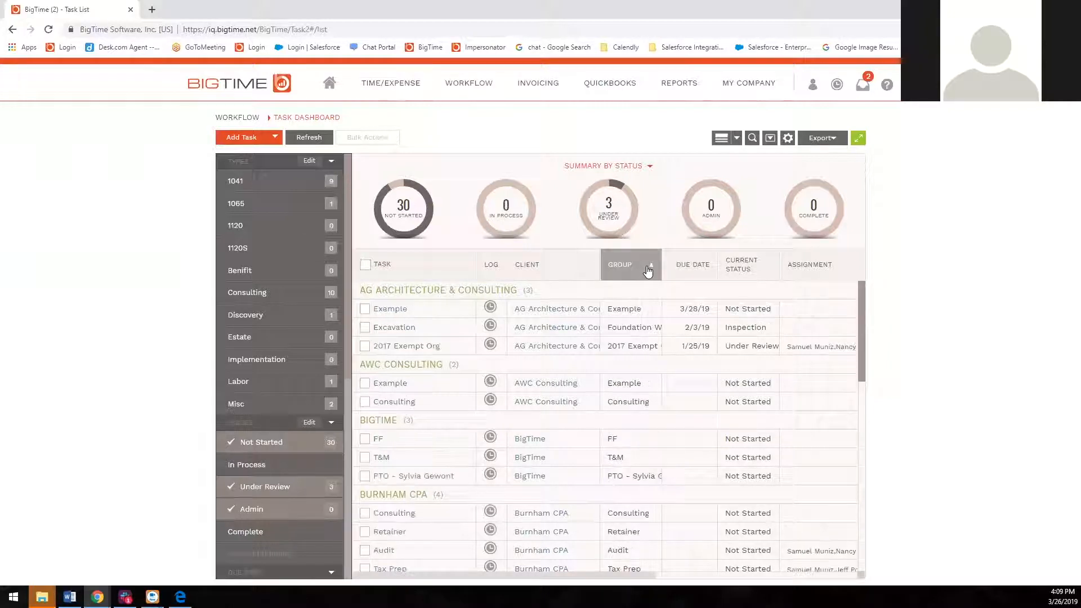
left_click(694, 265)
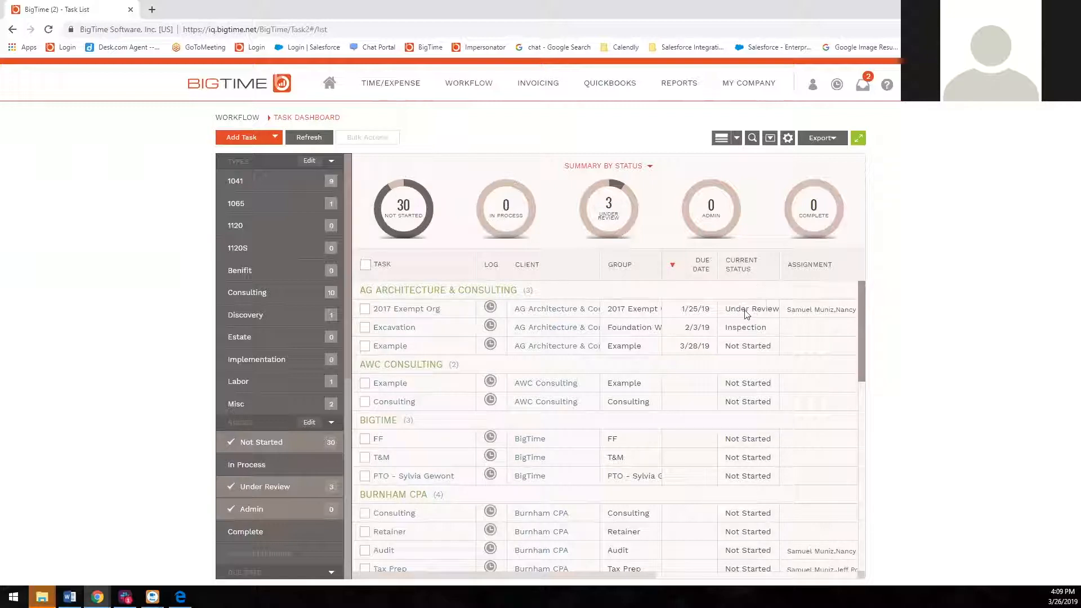
scroll(698, 285, "down", 1)
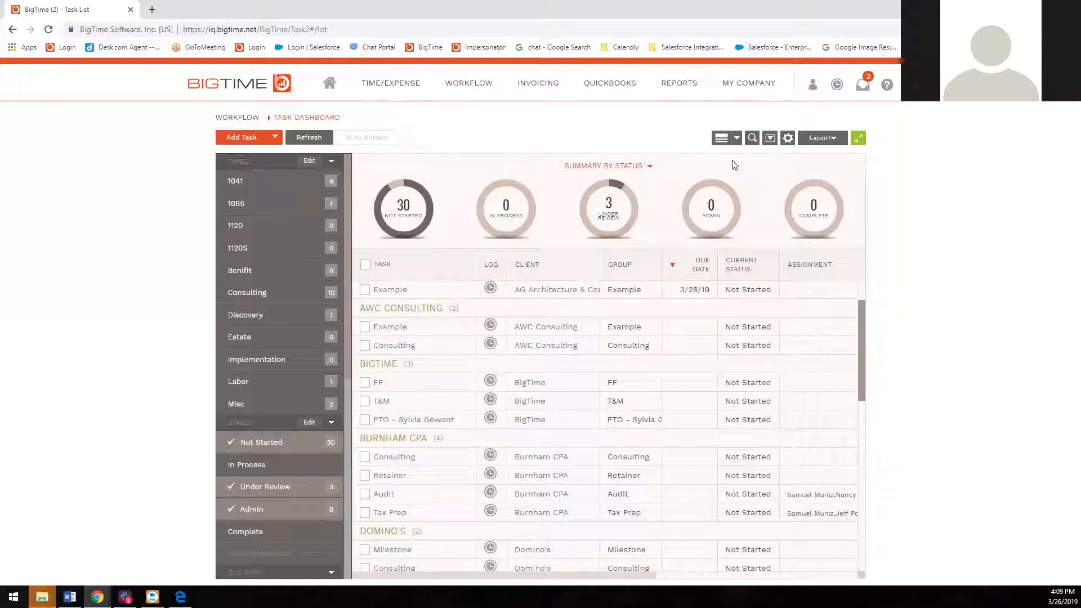
Switch the task list grouping to by Task, by Client and Flat View, and return it to by Client.
left_click(723, 141)
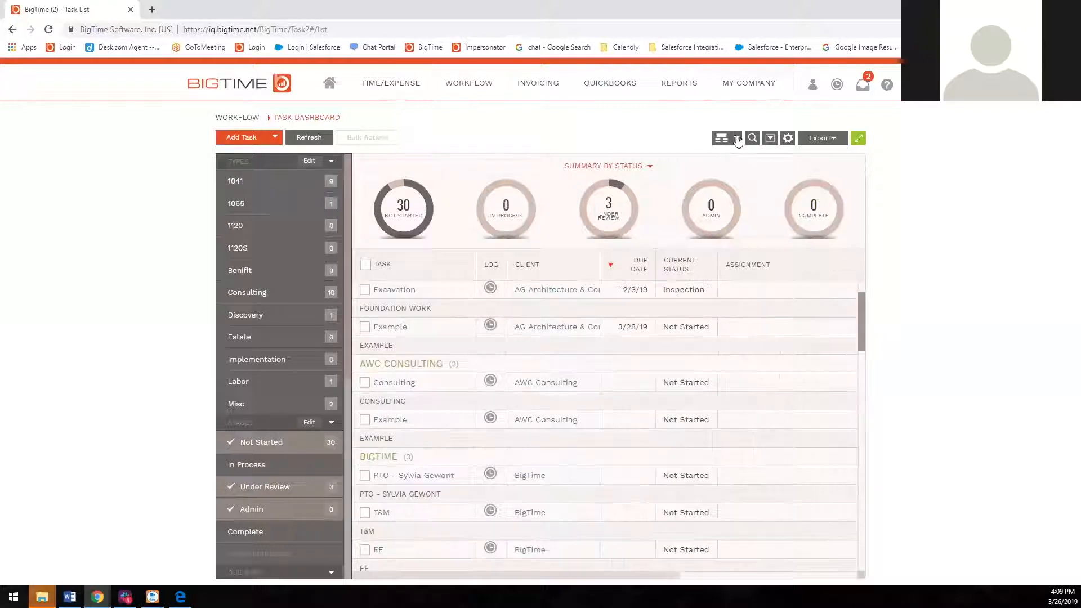
left_click(736, 139)
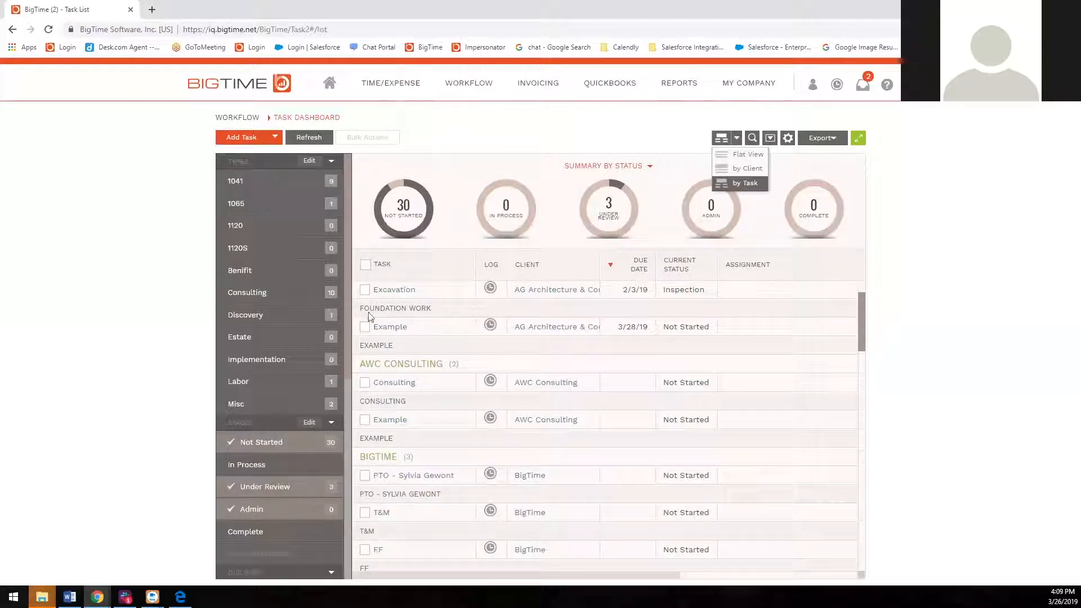
left_click(749, 168)
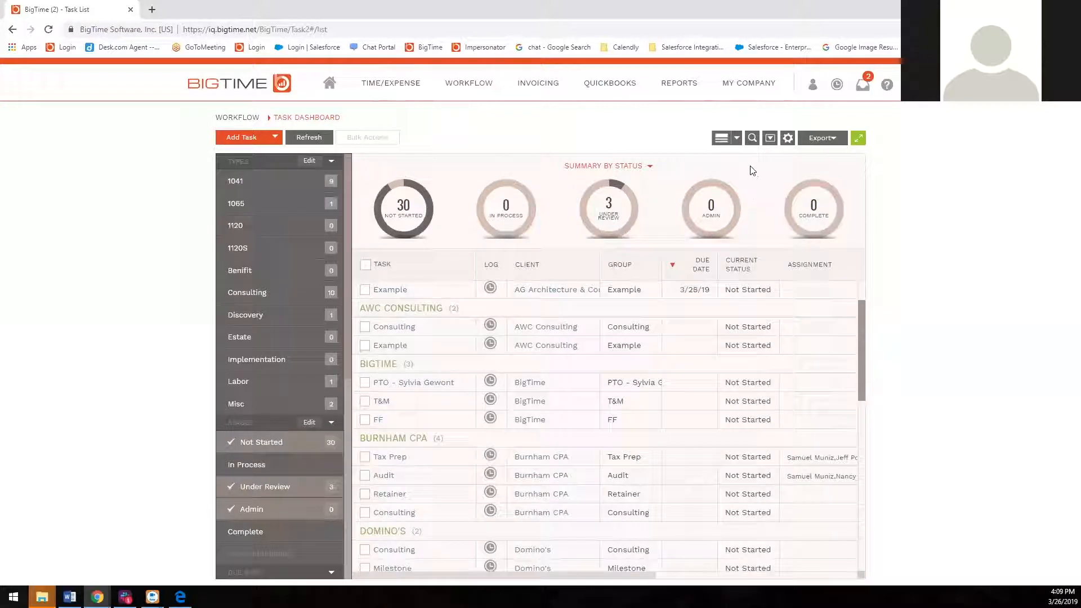
left_click(737, 138)
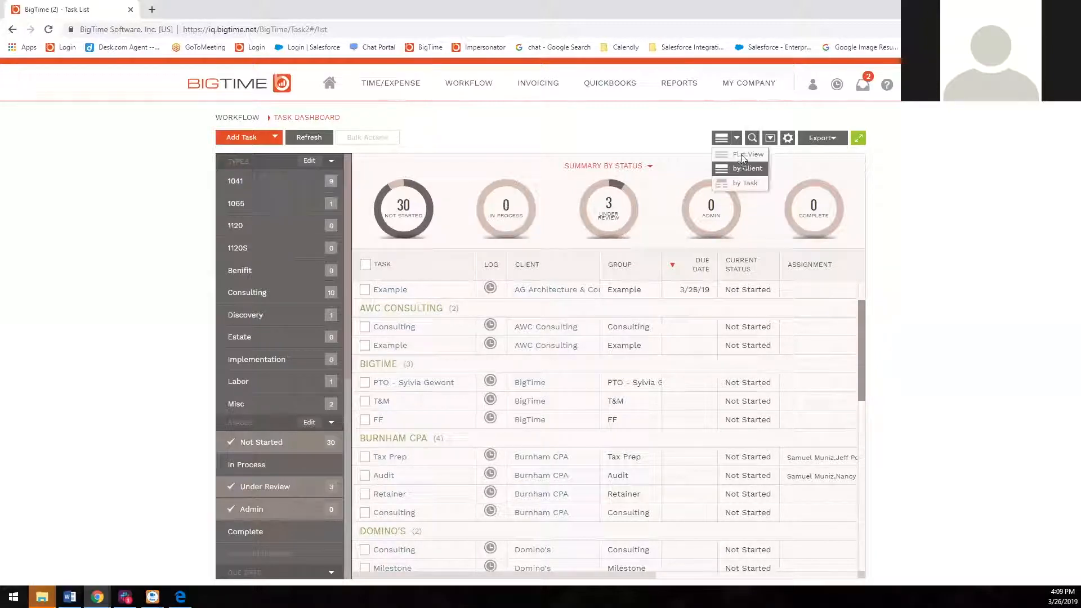
left_click(741, 154)
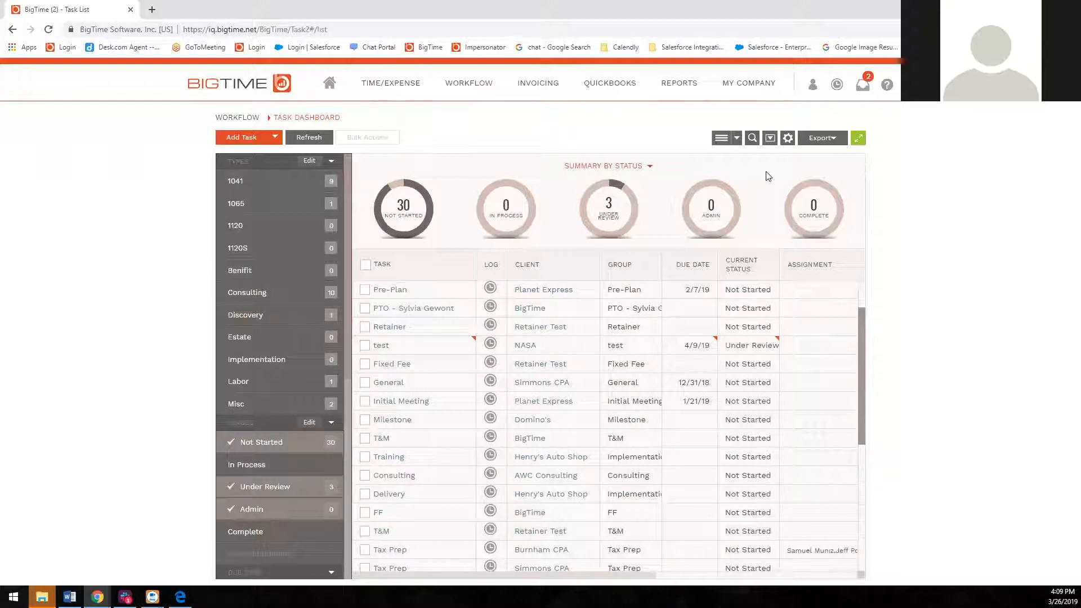
left_click(726, 140)
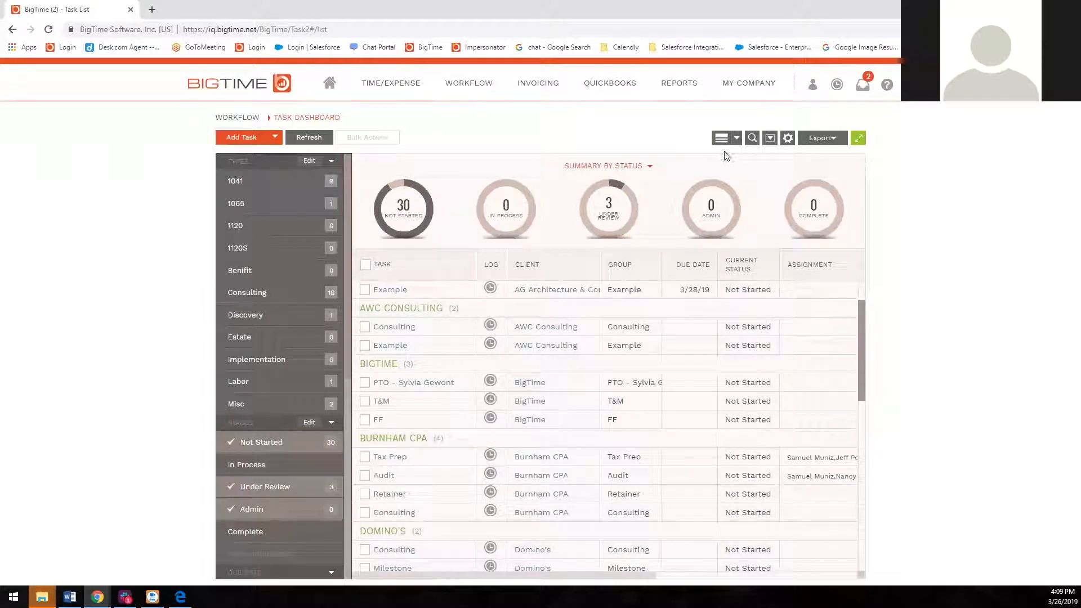
Search the task list for "awc", step through the matches, and close the search.
left_click(753, 138)
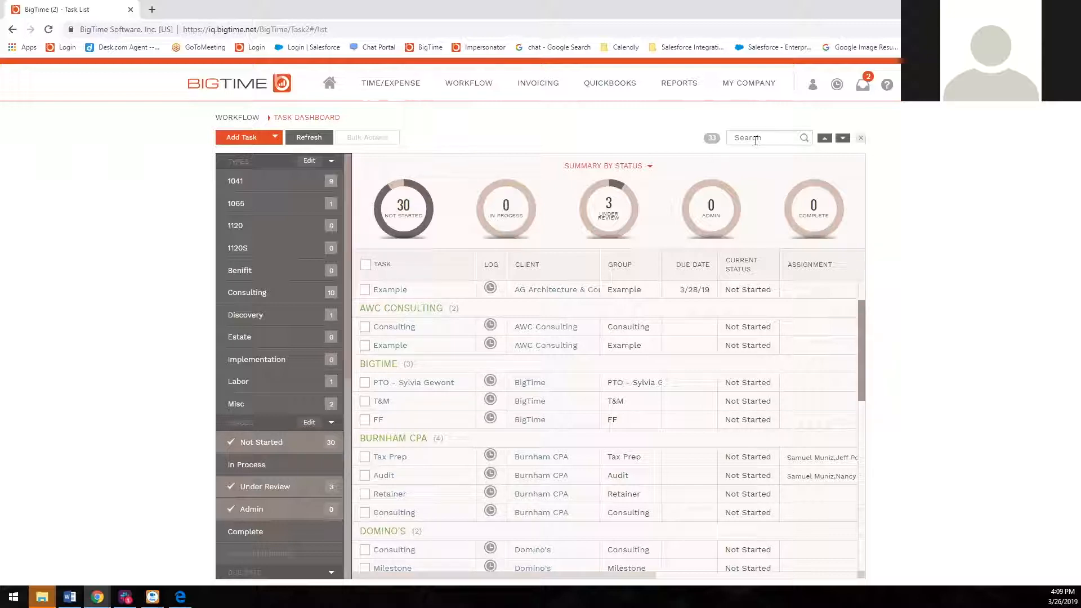
type("awc")
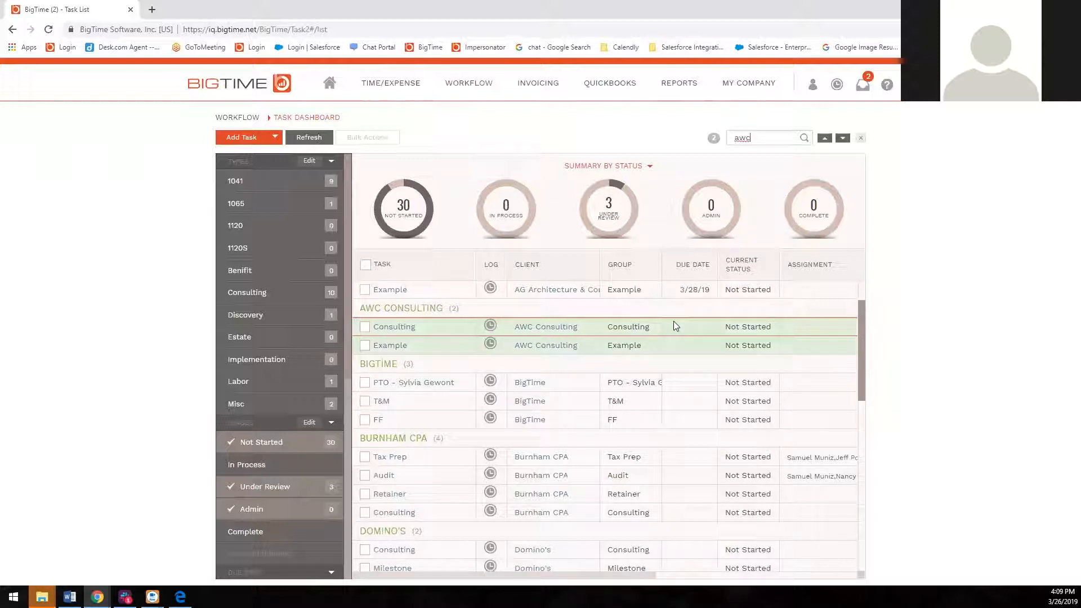
left_click(826, 139)
left_click(826, 140)
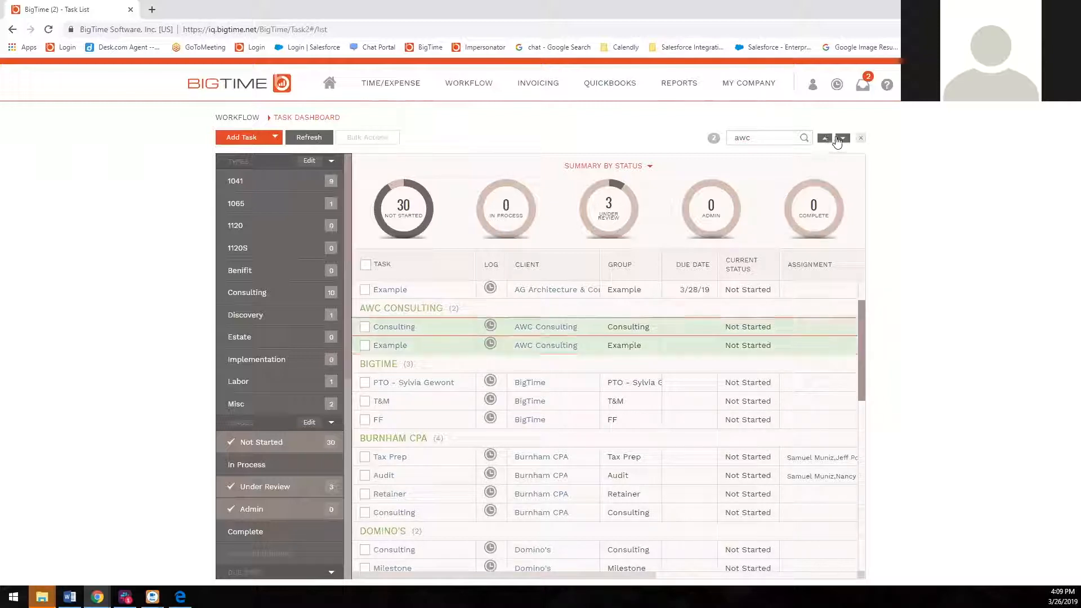
left_click(862, 140)
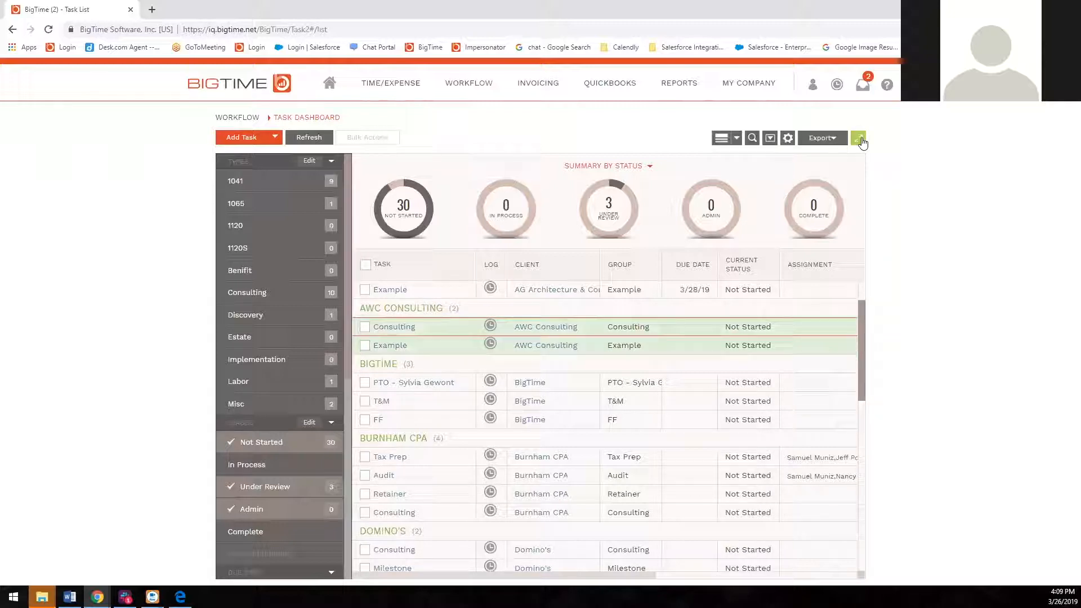
Turn on column filters and filter the Client column to AWC Consulting.
left_click(770, 138)
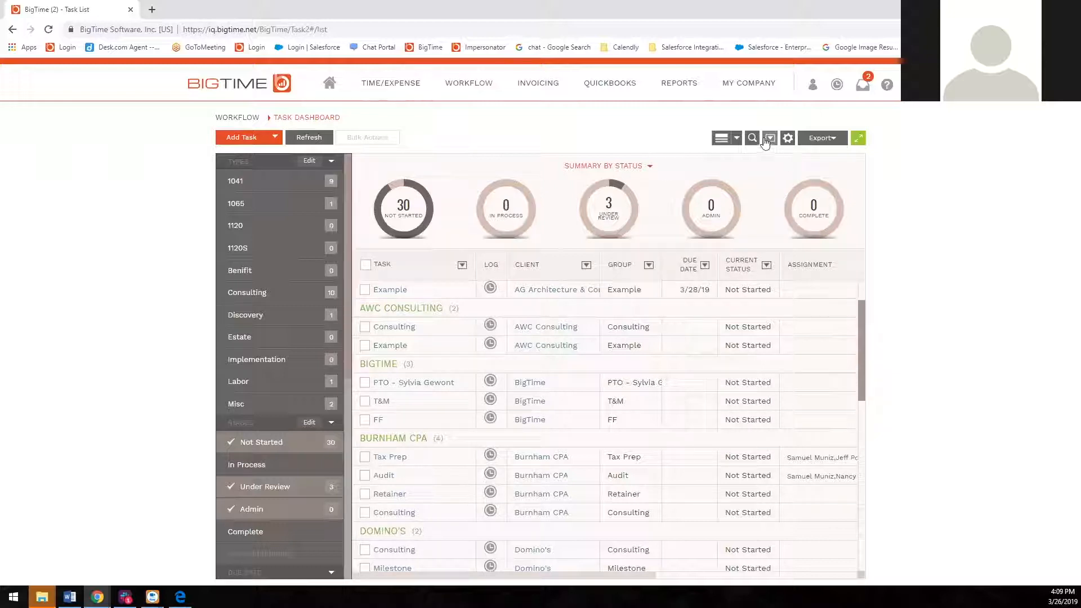
left_click(586, 265)
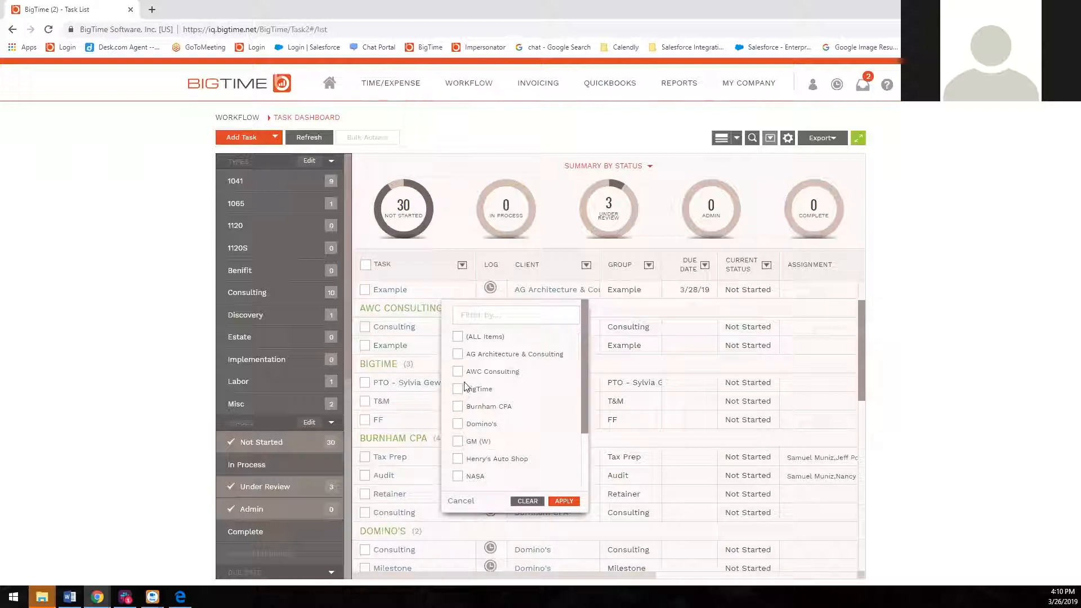
left_click(564, 501)
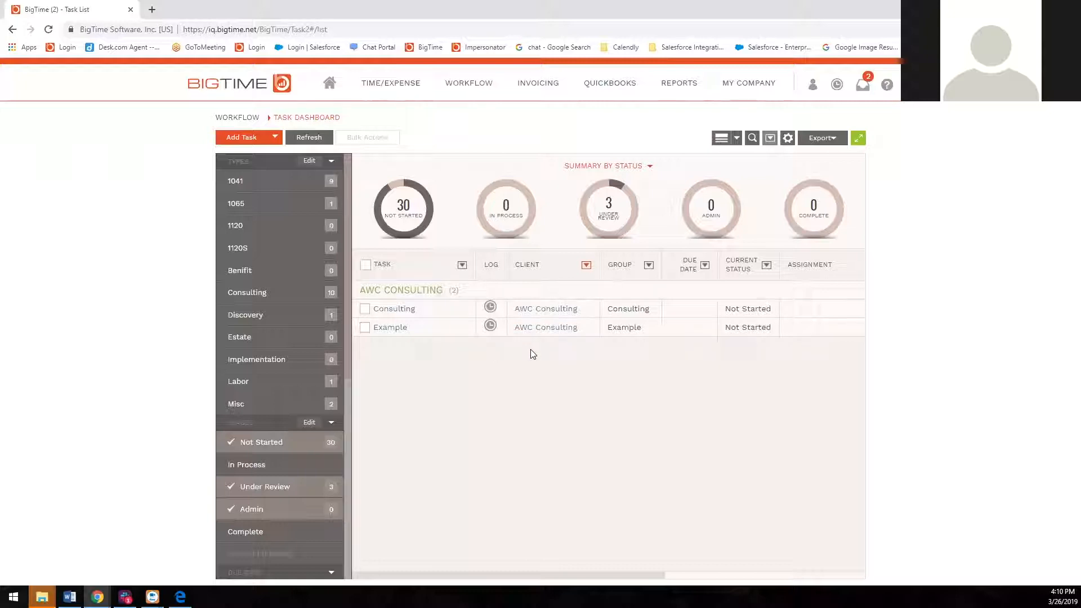
Review the selected and available fields for the task list columns, and close the field list without changes.
left_click(789, 141)
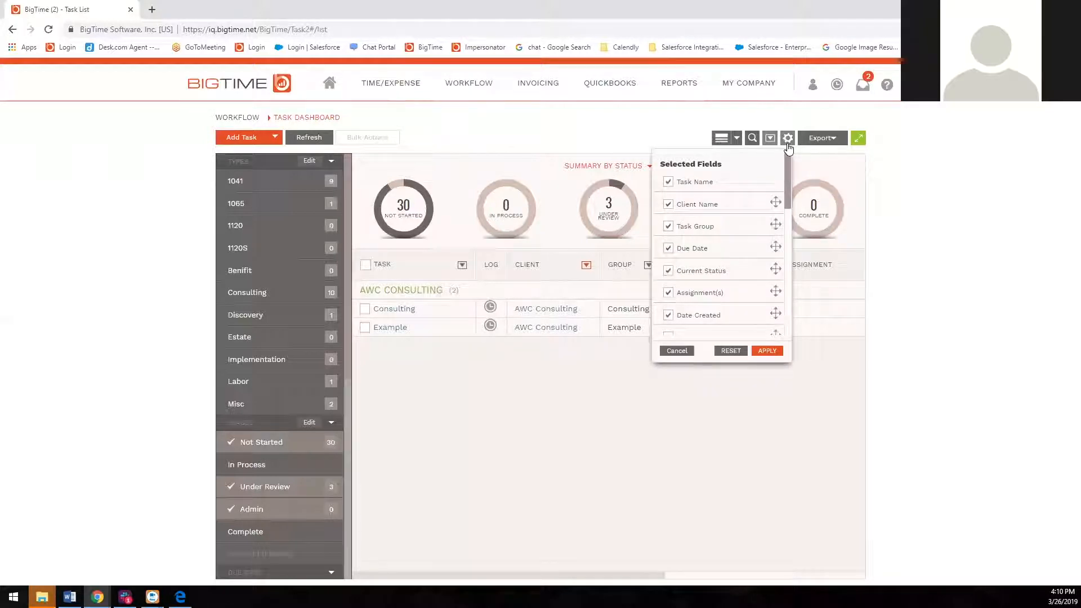
scroll(771, 214, "down", 5)
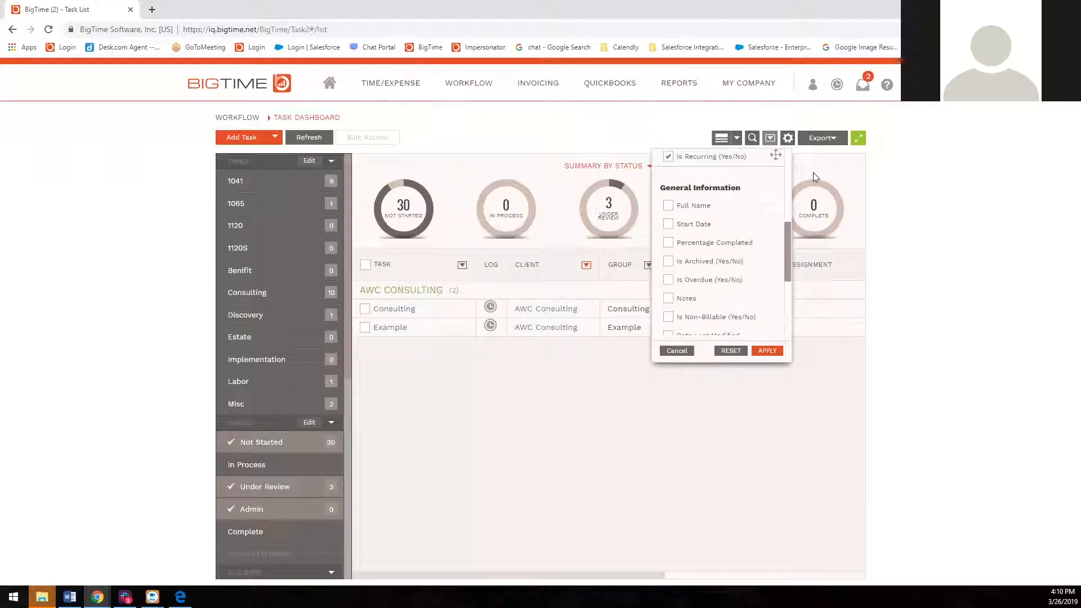
left_click(788, 138)
left_click(833, 141)
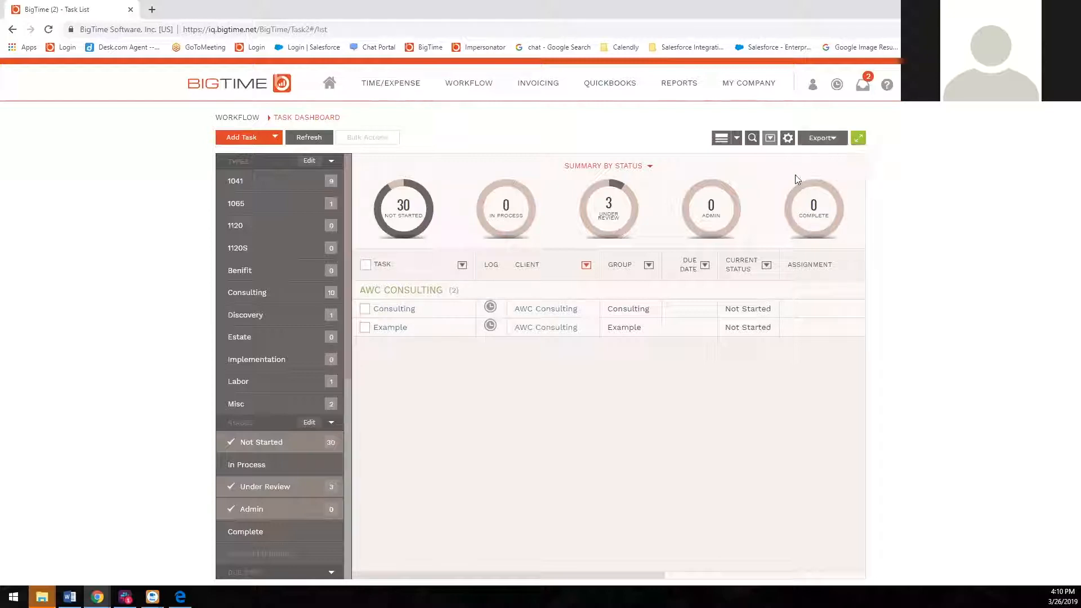
Expand the dashboard to full width, restore its normal size, and reload the page to clear the filters.
left_click(859, 138)
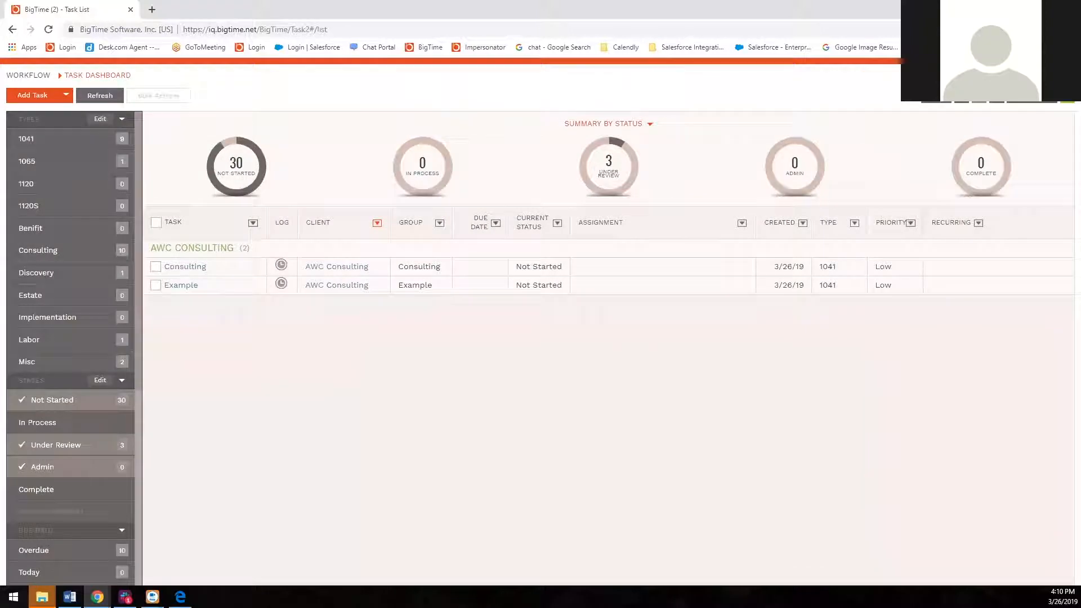
left_click(1067, 96)
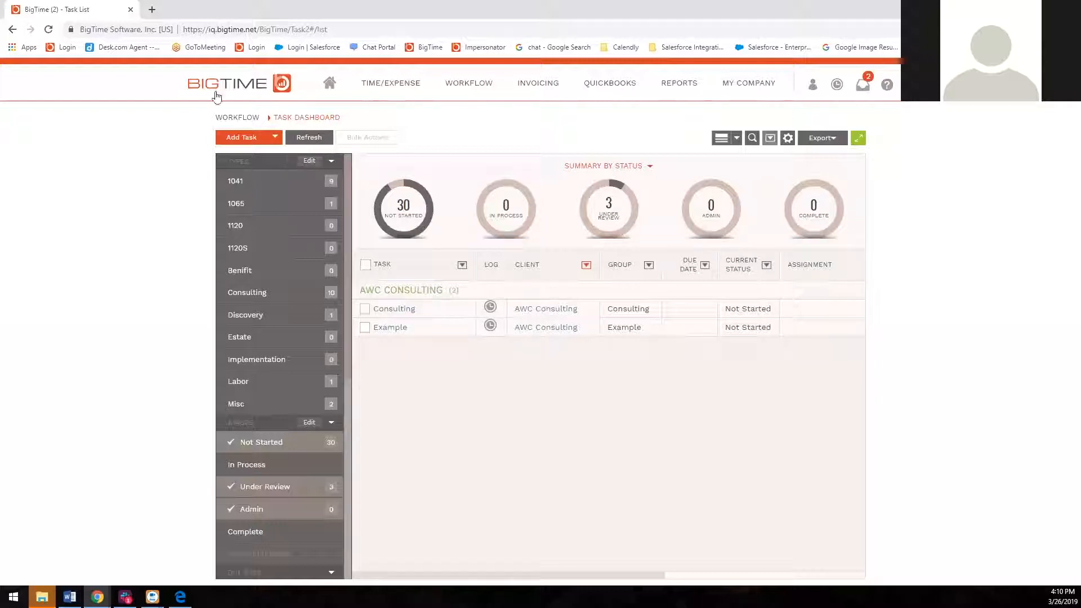
key("F5")
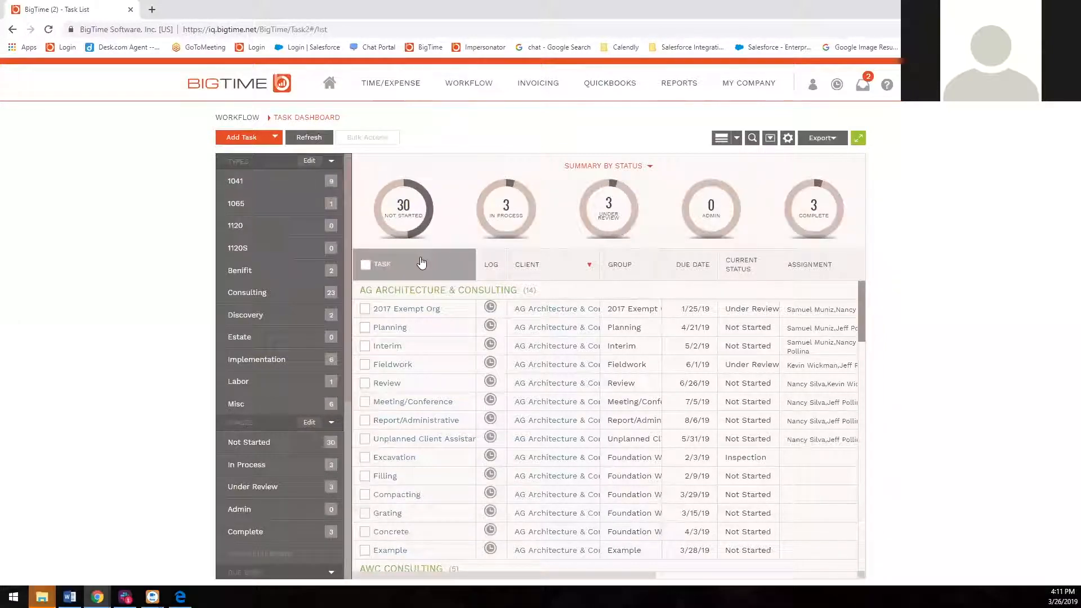
Select the 2017 Exempt Org, Planning, Interim and Fieldwork tasks, and view the bulk actions available for them.
left_click(365, 311)
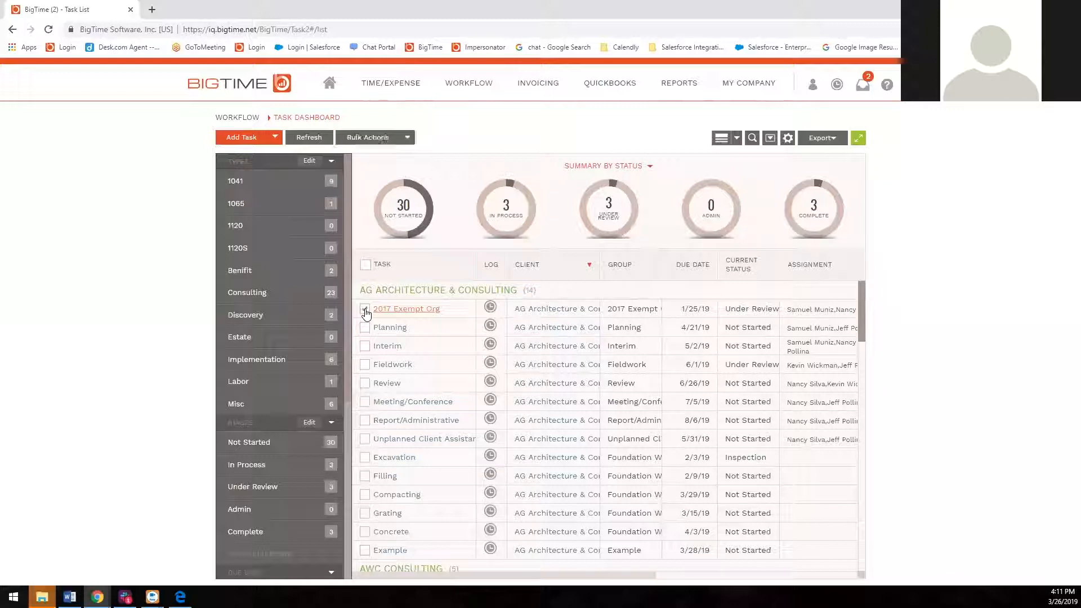
left_click(364, 327)
left_click(365, 346)
left_click(365, 364)
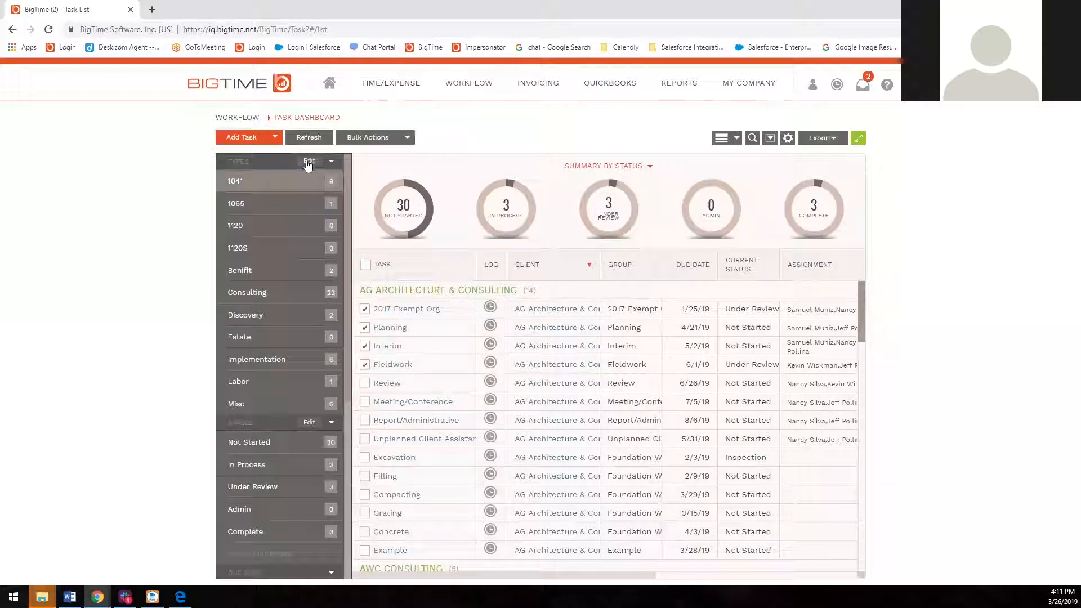
left_click(402, 141)
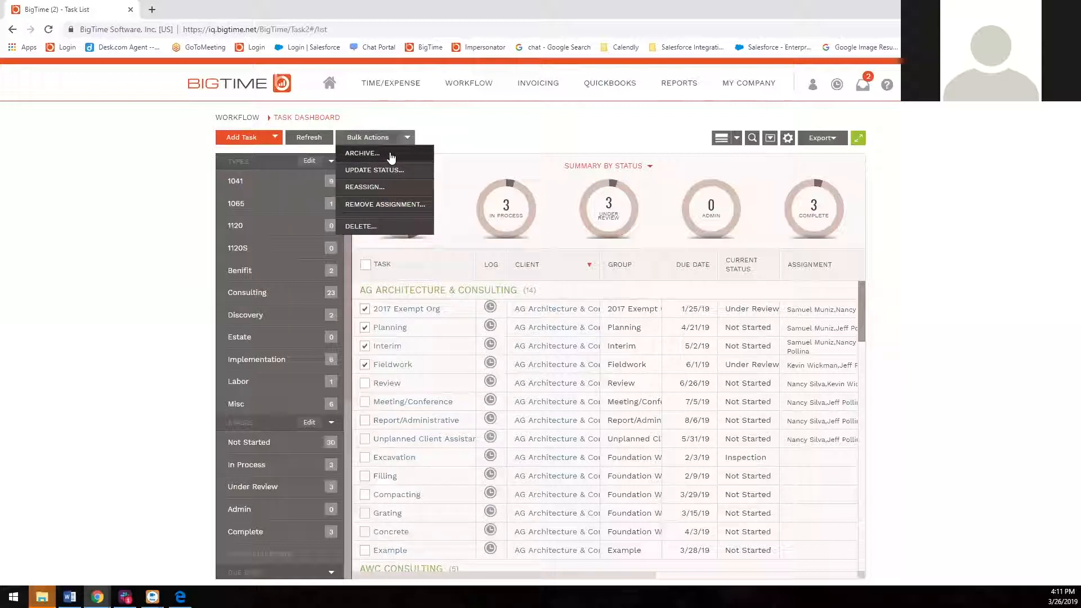
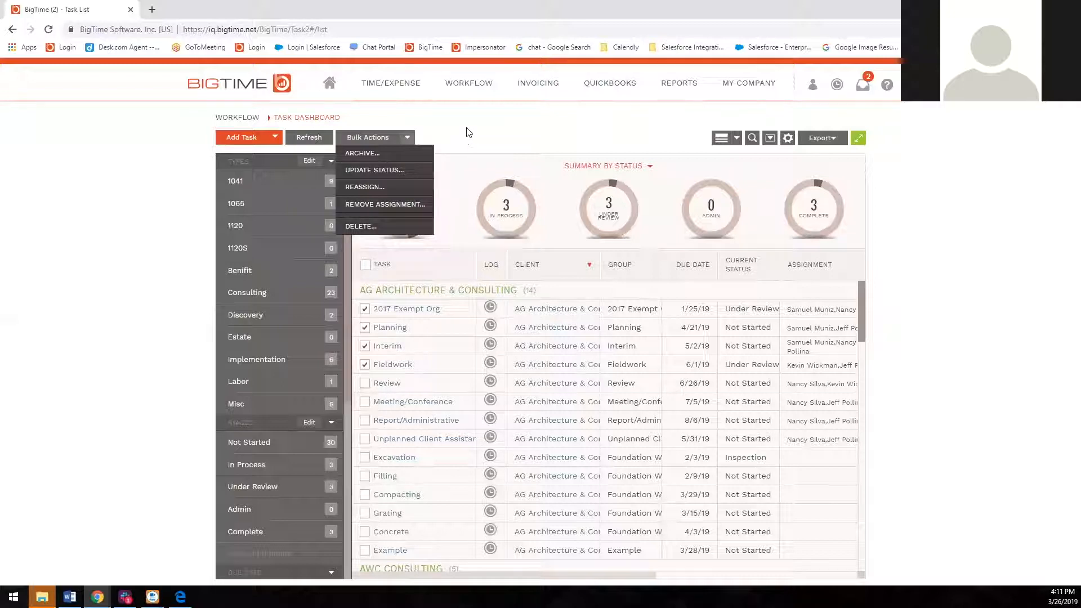
left_click(471, 140)
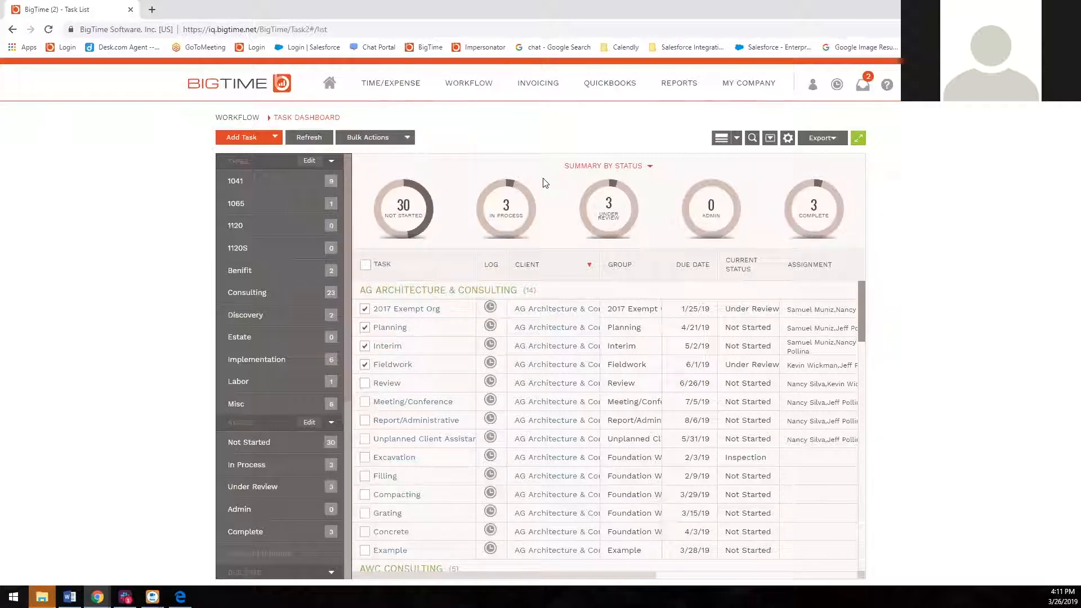
Show archived (hidden) tasks on the dashboard.
left_click(255, 560)
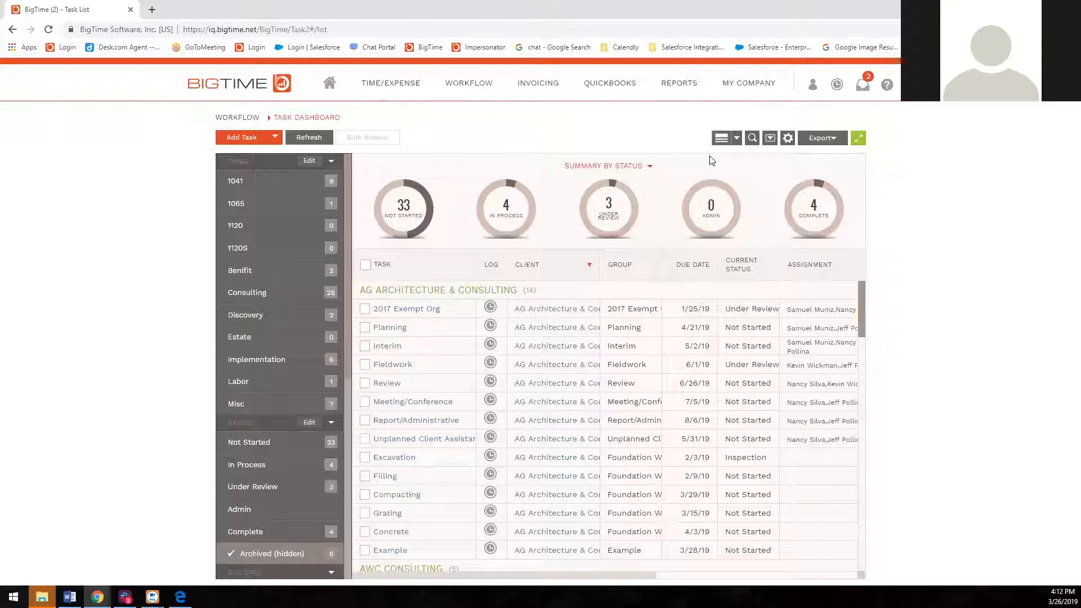
Open the live chat with support from the help options, and close it without sending a message.
left_click(890, 86)
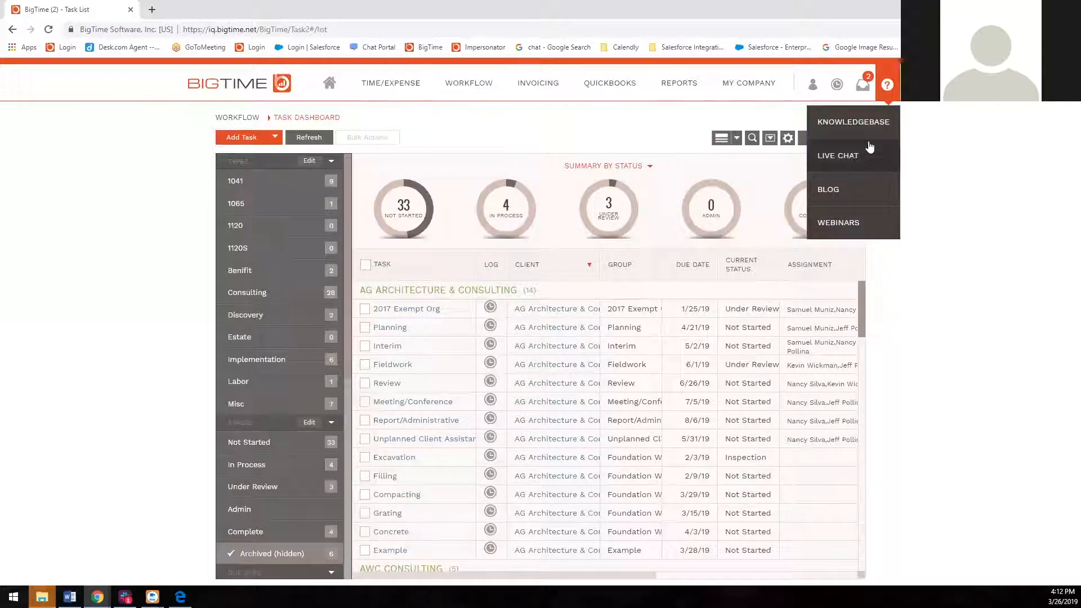
left_click(879, 153)
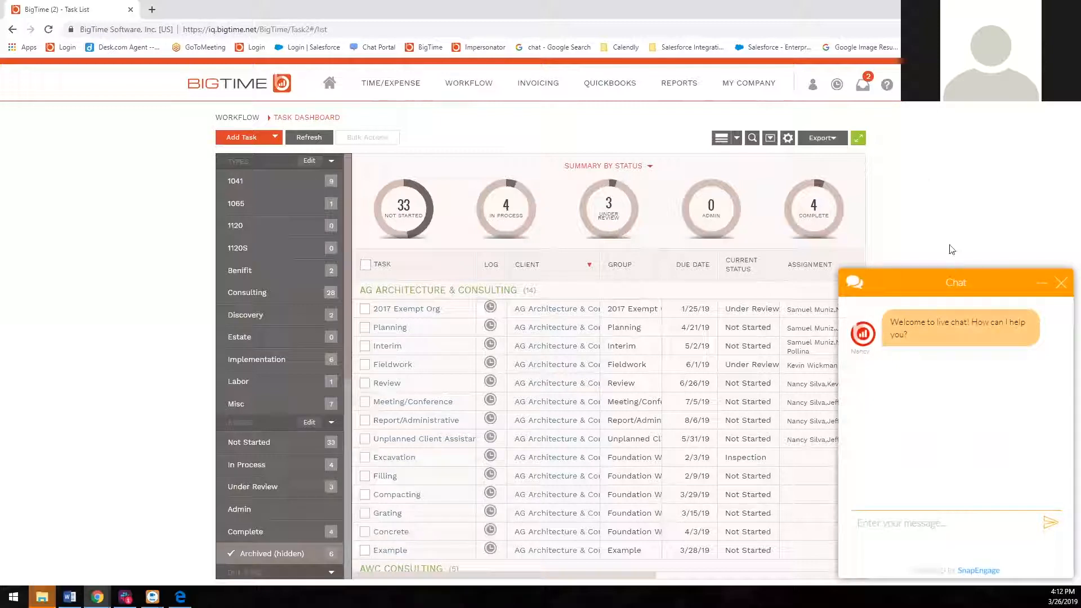
left_click(884, 526)
left_click(1062, 283)
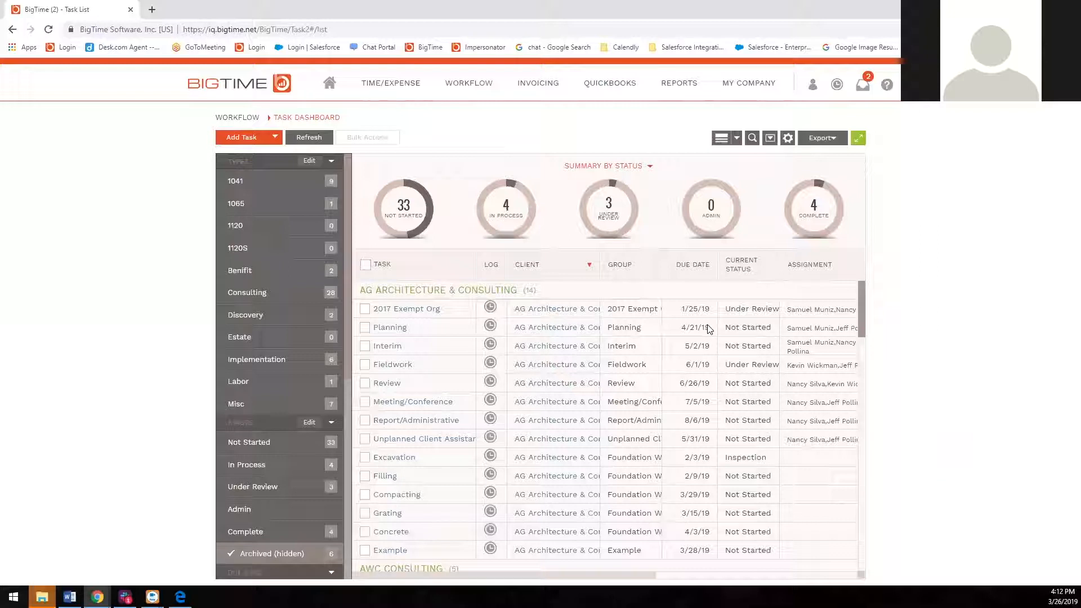
Open the Knowledgebase from the help options, search it for "Tasks", and look through the articles found.
mouse_move(891, 91)
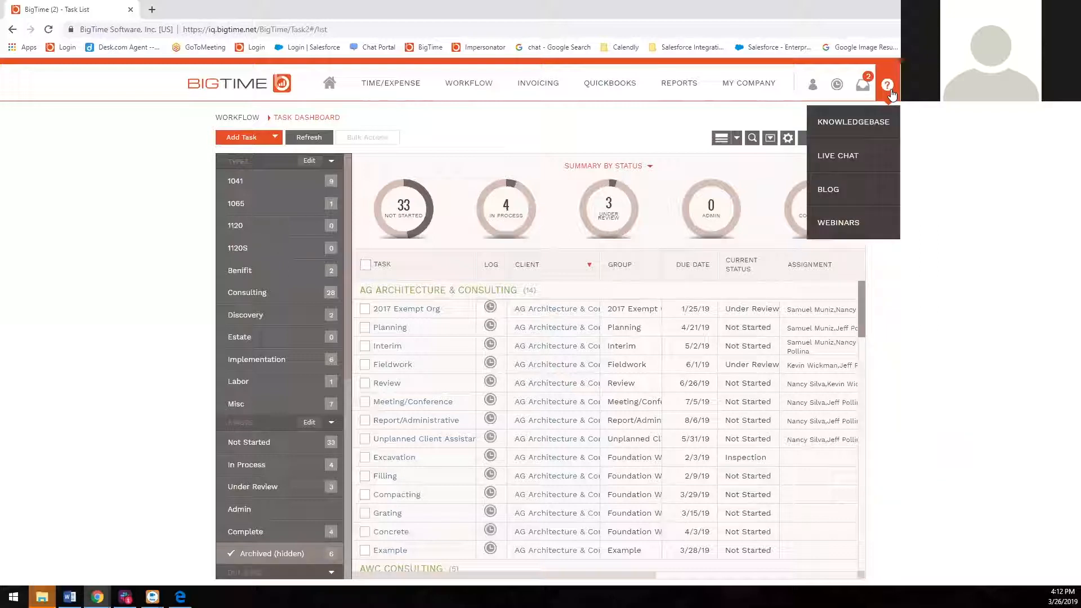
left_click(867, 121)
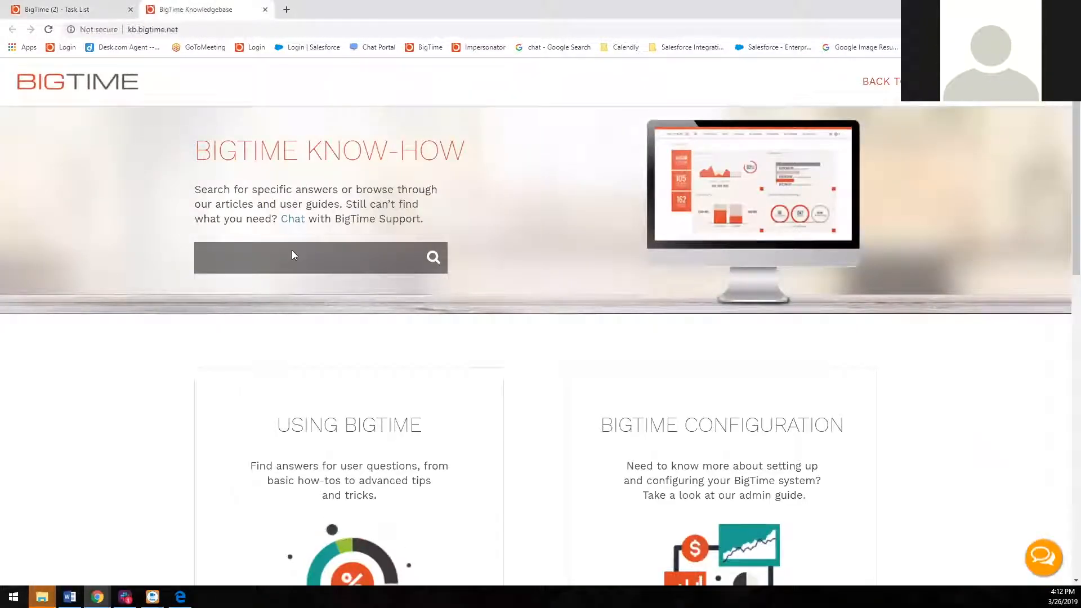
left_click(216, 260)
type("a")
key("BackSpace")
type("tasks")
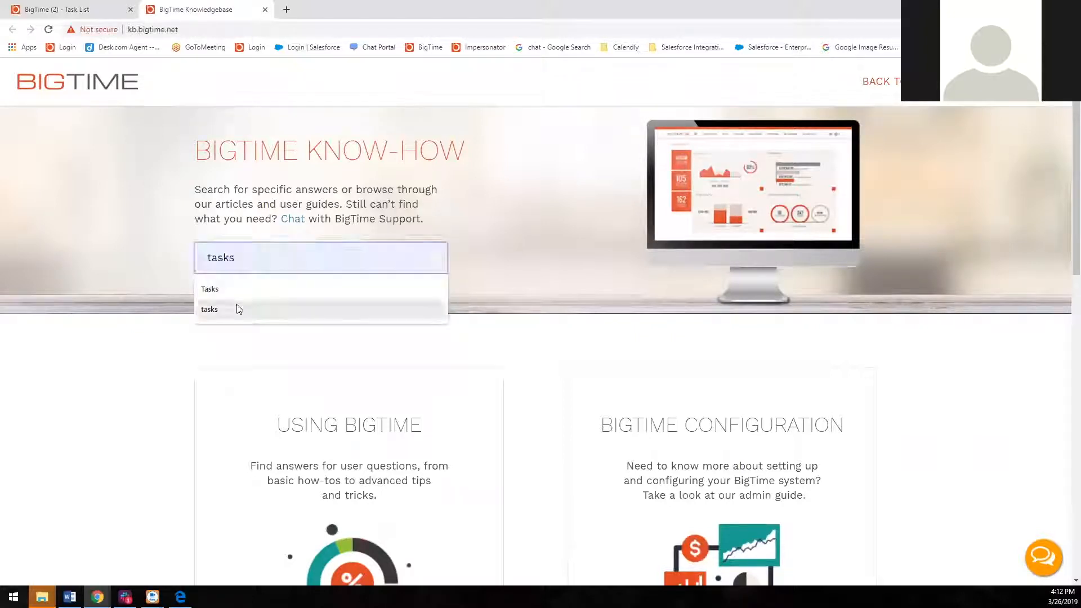
left_click(234, 285)
key("Return")
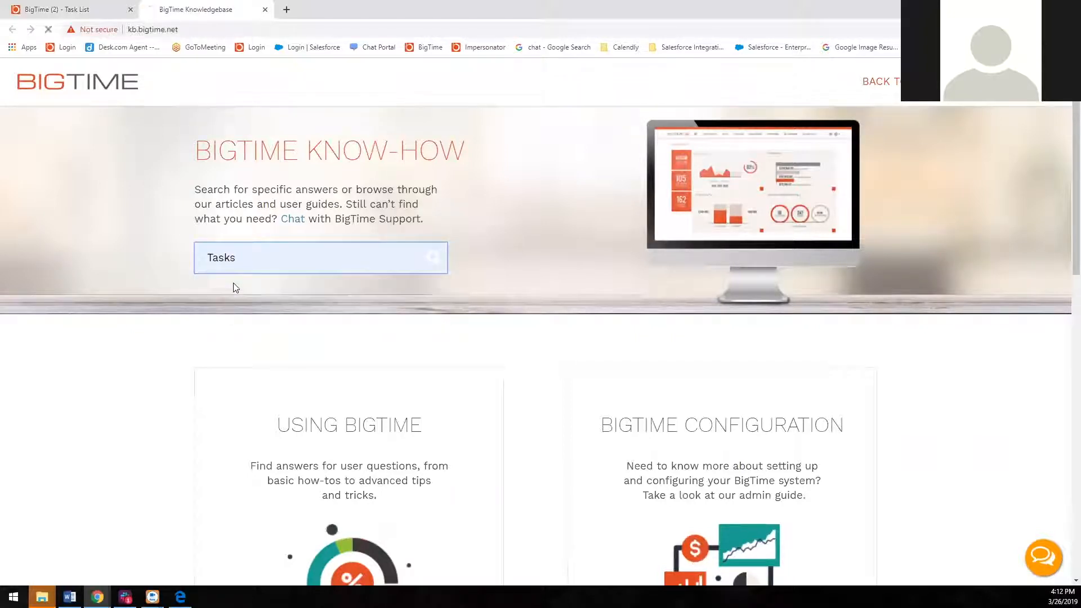
scroll(477, 251, "down", 2)
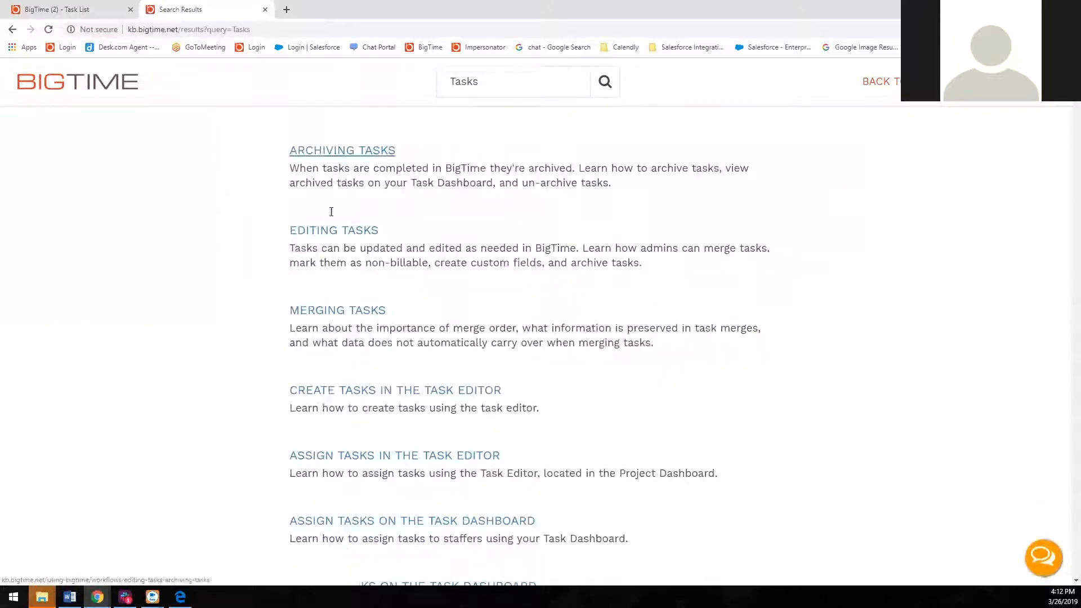
scroll(363, 300, "down", 4)
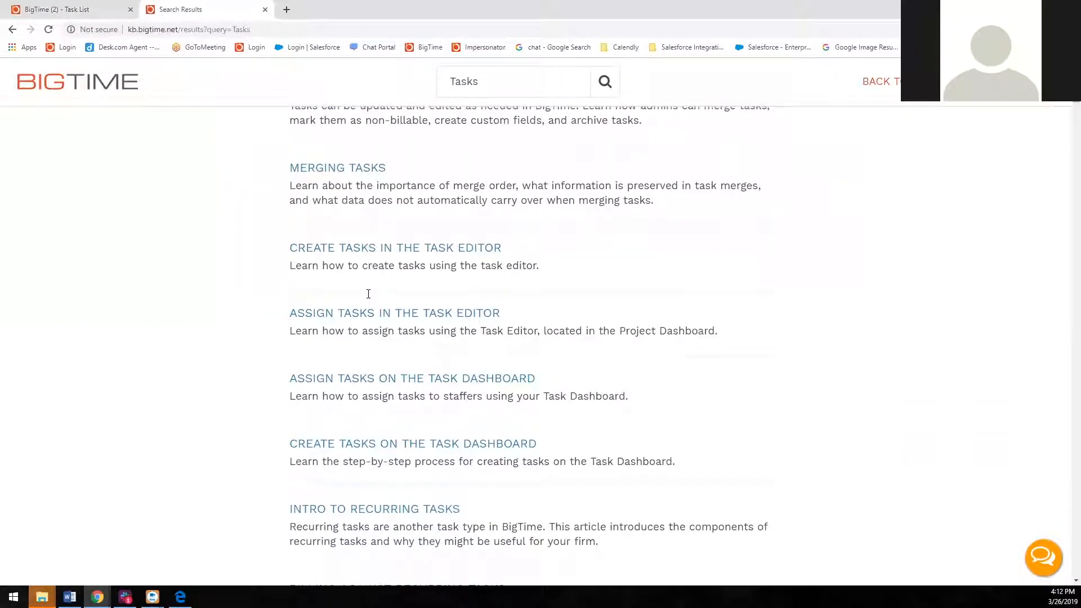
scroll(368, 298, "up", 5)
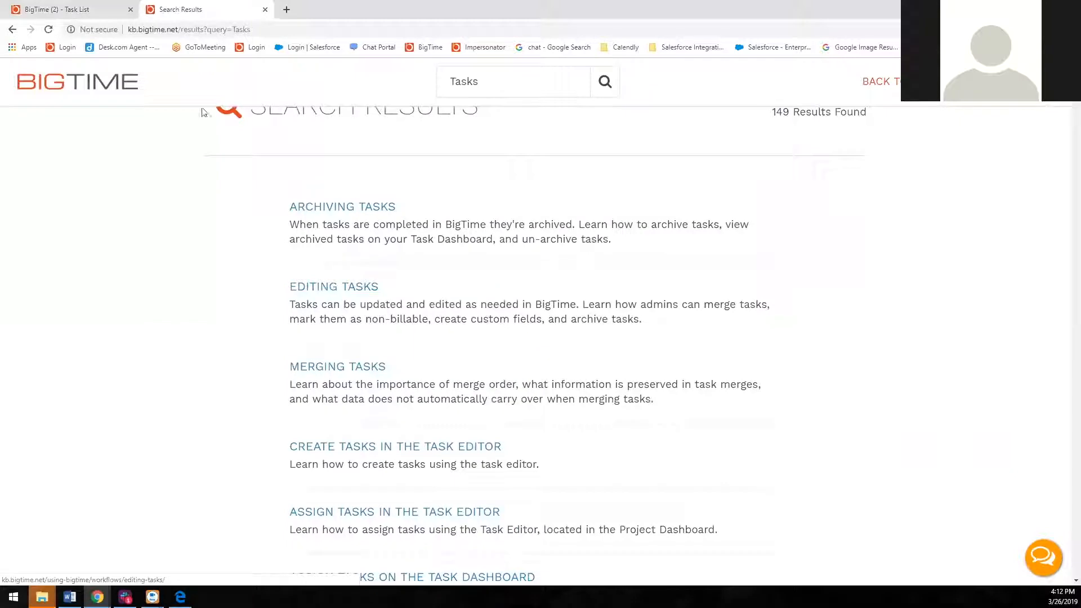
Return to the Task Dashboard and show the available help resources again.
left_click(107, 9)
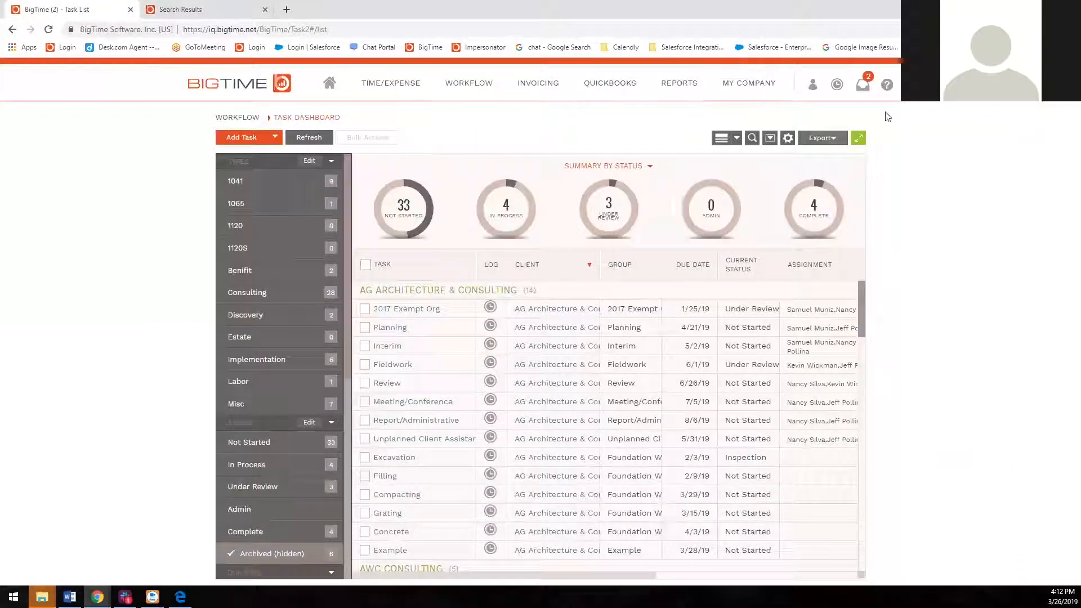
left_click(888, 89)
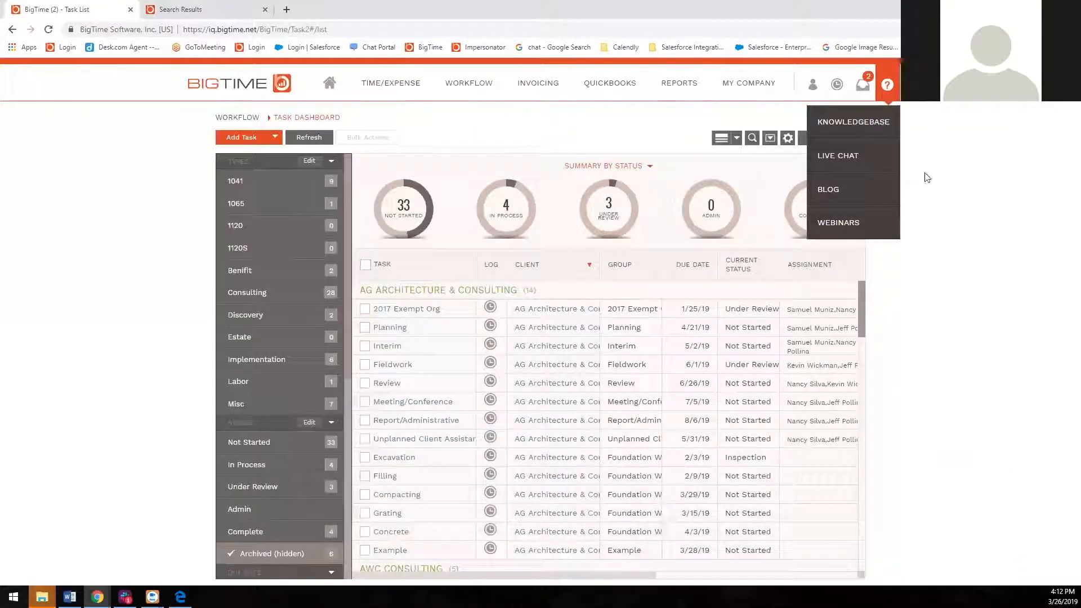